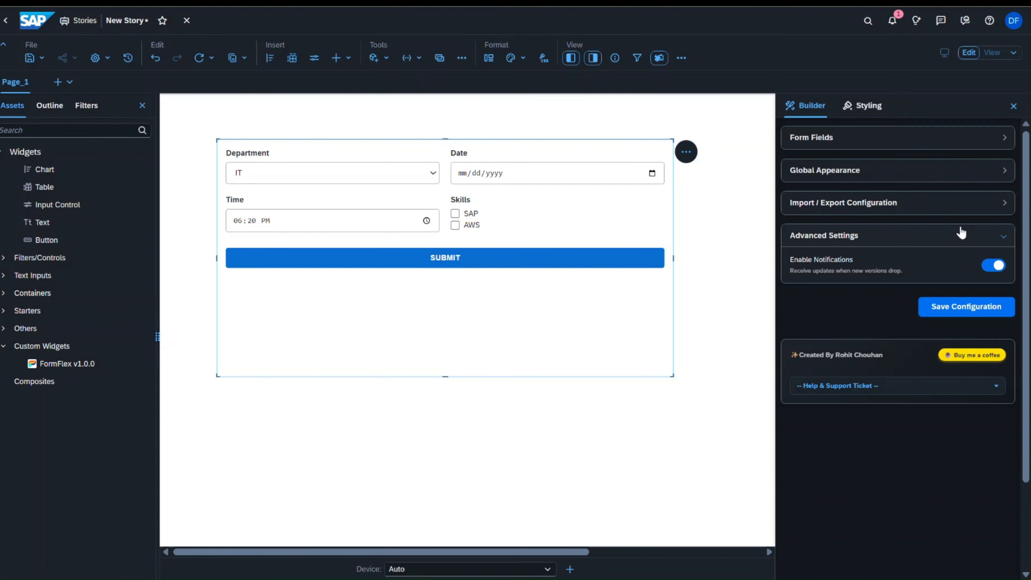
left_click(955, 142)
left_click(958, 138)
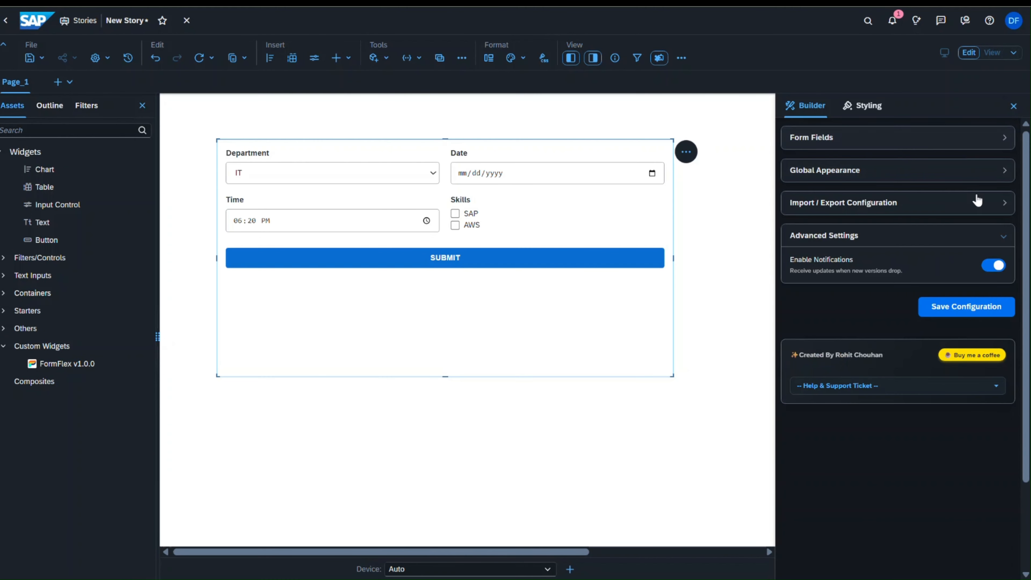
left_click(975, 178)
left_click(975, 179)
- Change the appearance theme in the user settings to SAP Horizon High Contrast White and close the settings
left_click(1013, 24)
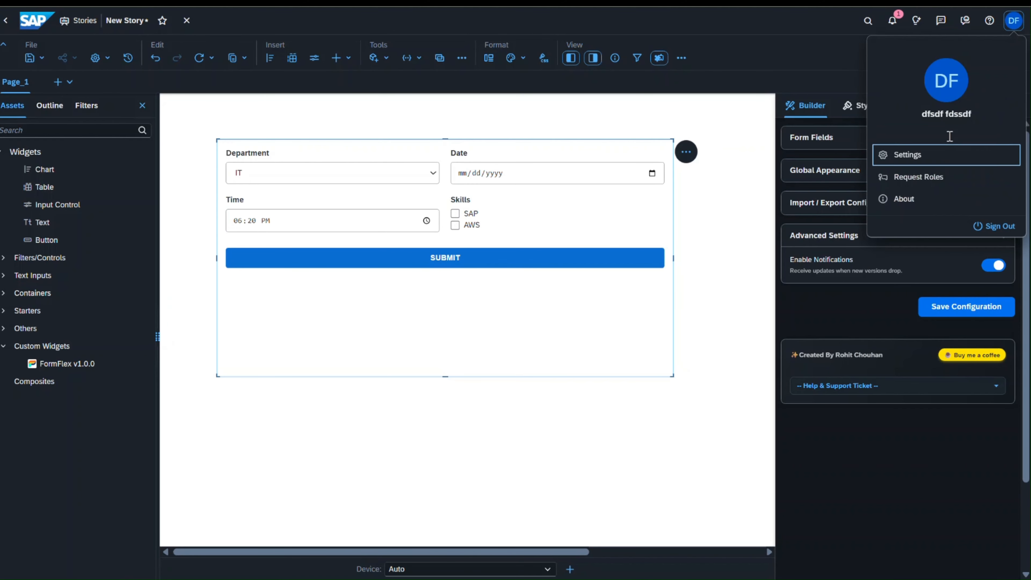
left_click(925, 159)
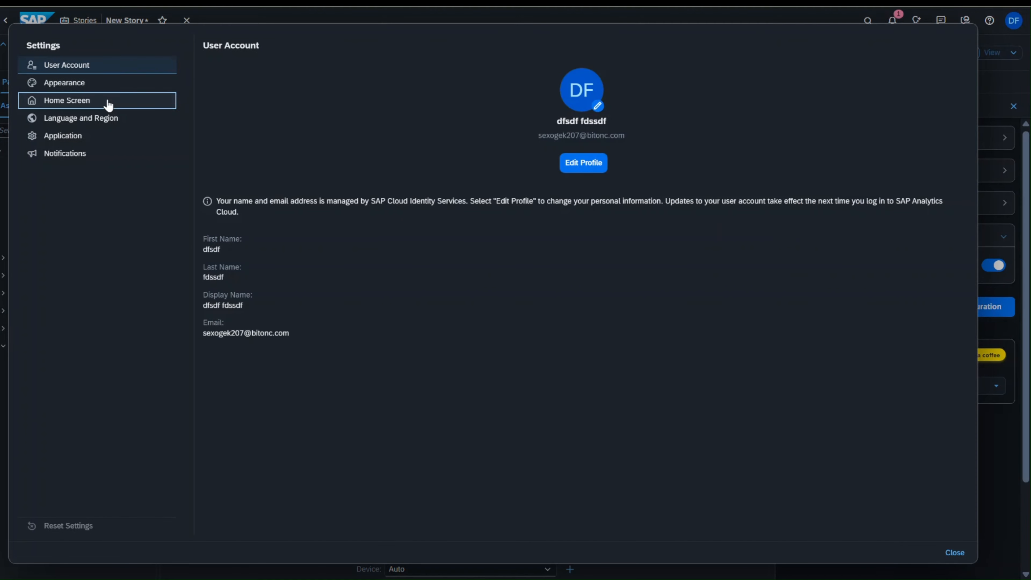
left_click(81, 82)
left_click(325, 223)
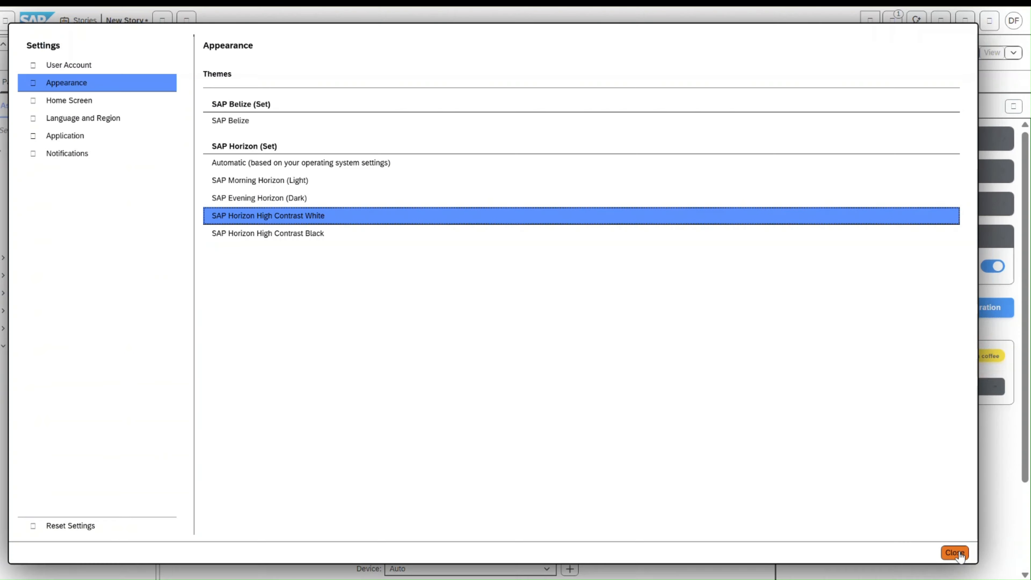
left_click(954, 553)
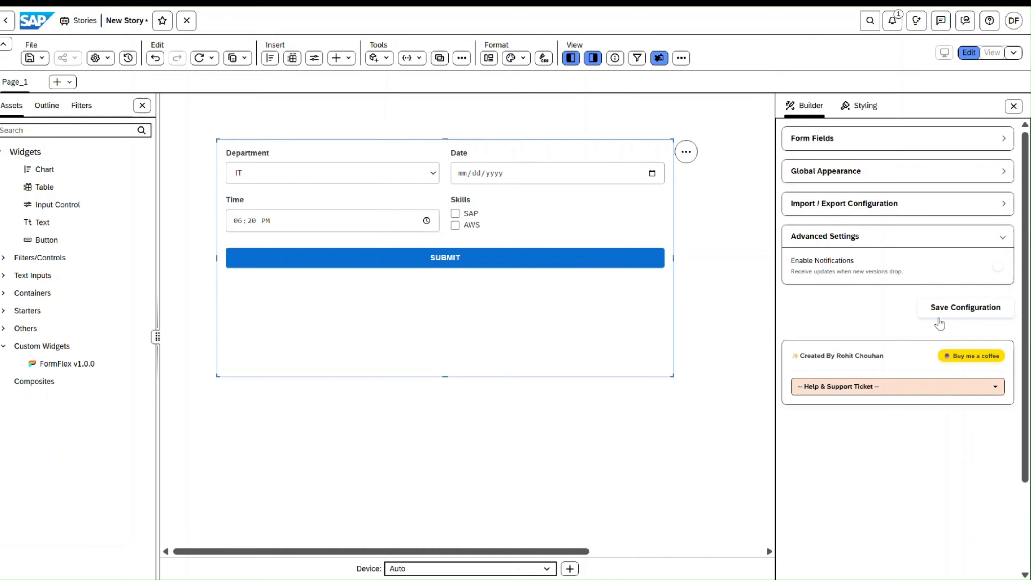
left_click(899, 238)
left_click(900, 237)
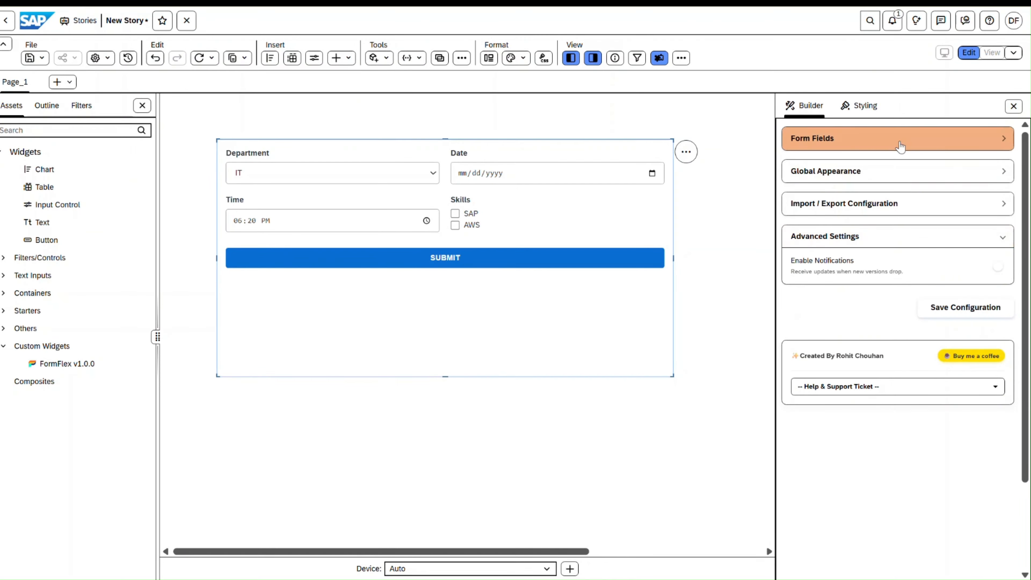
left_click(899, 140)
left_click(900, 140)
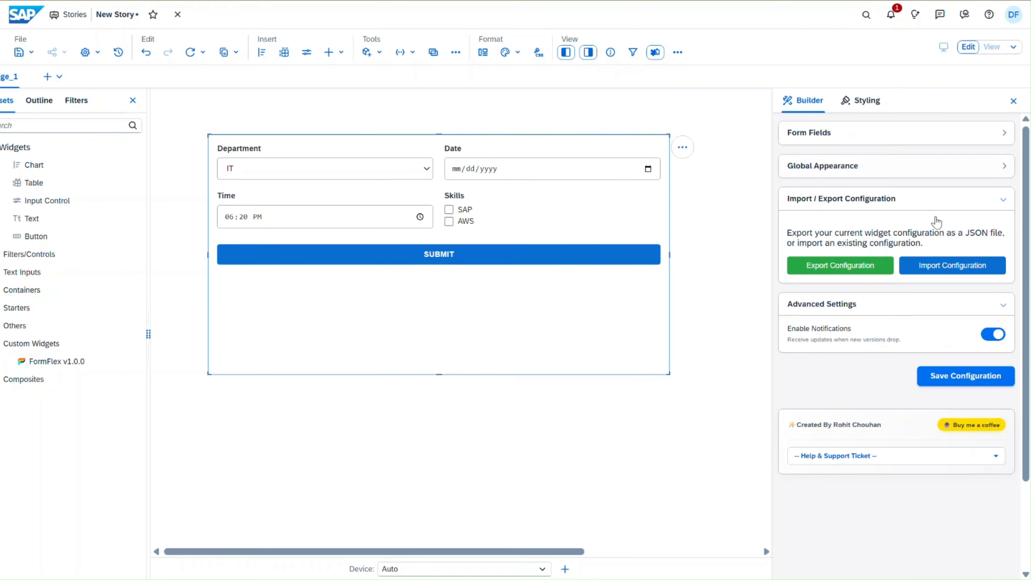
- Export the form widget's configuration as a JSON file and leave the story, discarding its unsaved changes
left_click(901, 197)
left_click(902, 197)
left_click(885, 269)
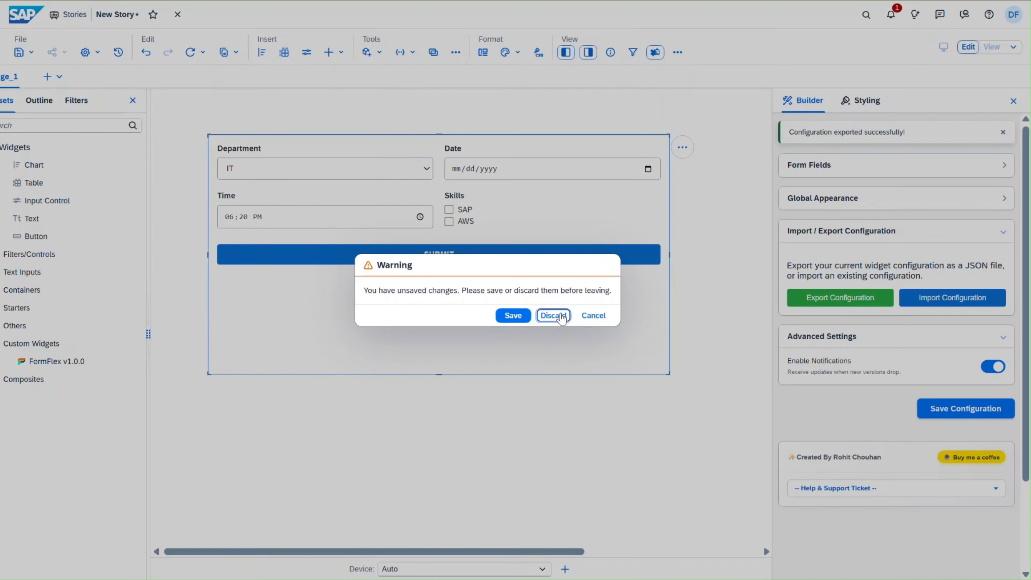
left_click(561, 320)
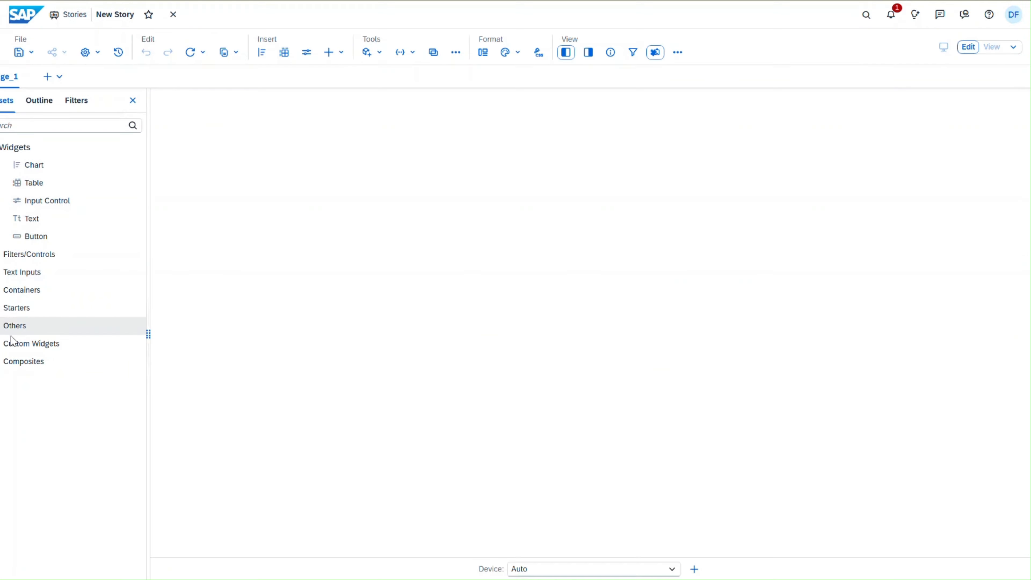
- Place a FormFlex v1.0.0 custom widget on the blank story page, enlarge it and open its builder settings
left_click(11, 343)
left_click_drag(24, 361, 197, 143)
left_click_drag(308, 159, 486, 418)
left_click(588, 52)
left_click(808, 102)
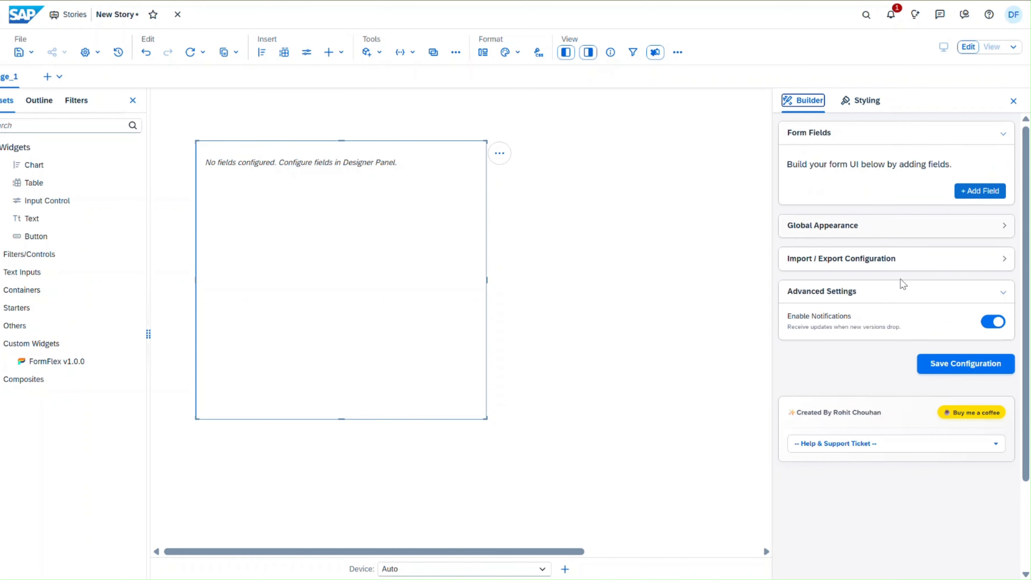
- Import the exported JSON configuration file into the new FormFlex widget
left_click(907, 262)
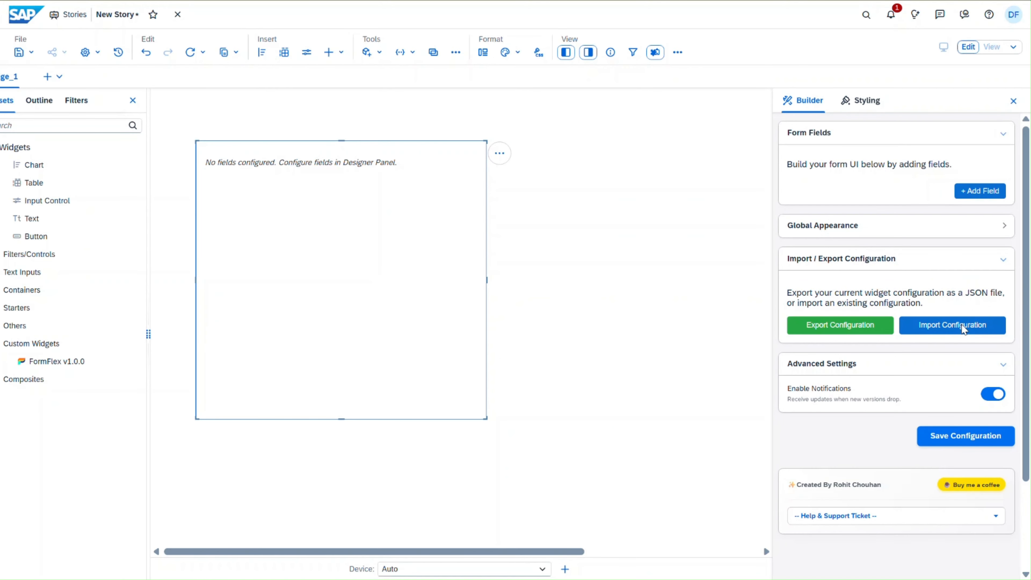
left_click(952, 325)
double_click(121, 94)
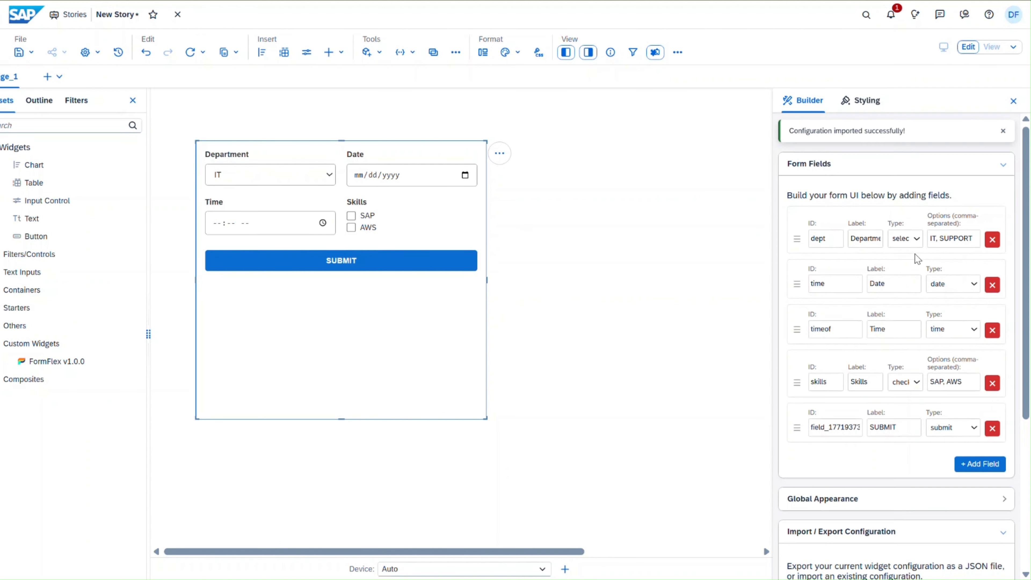
left_click(990, 166)
left_click(989, 166)
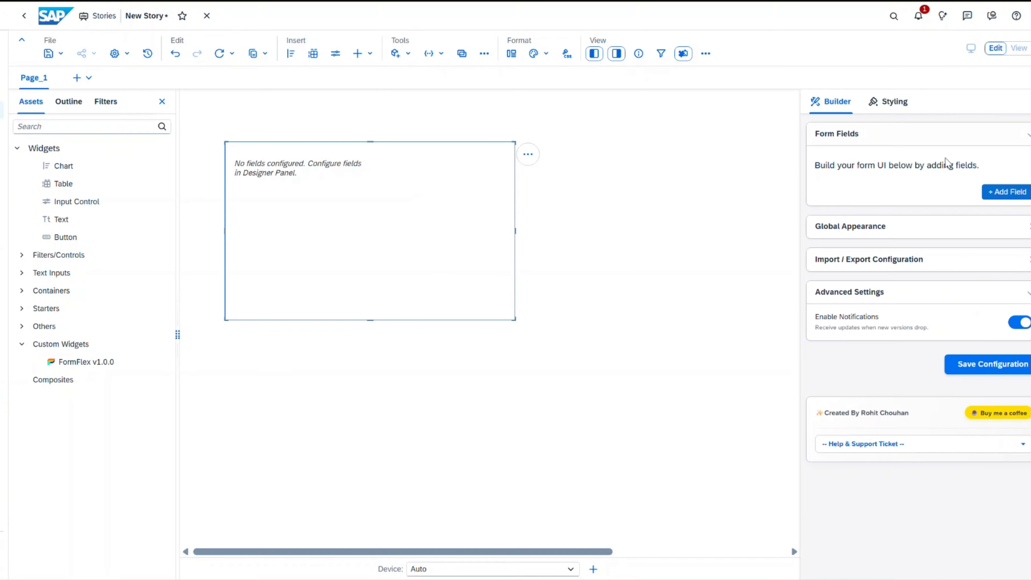
- Add a form field labelled SUBMIT to the empty FormFlex widget and set its type to submit
left_click(1005, 189)
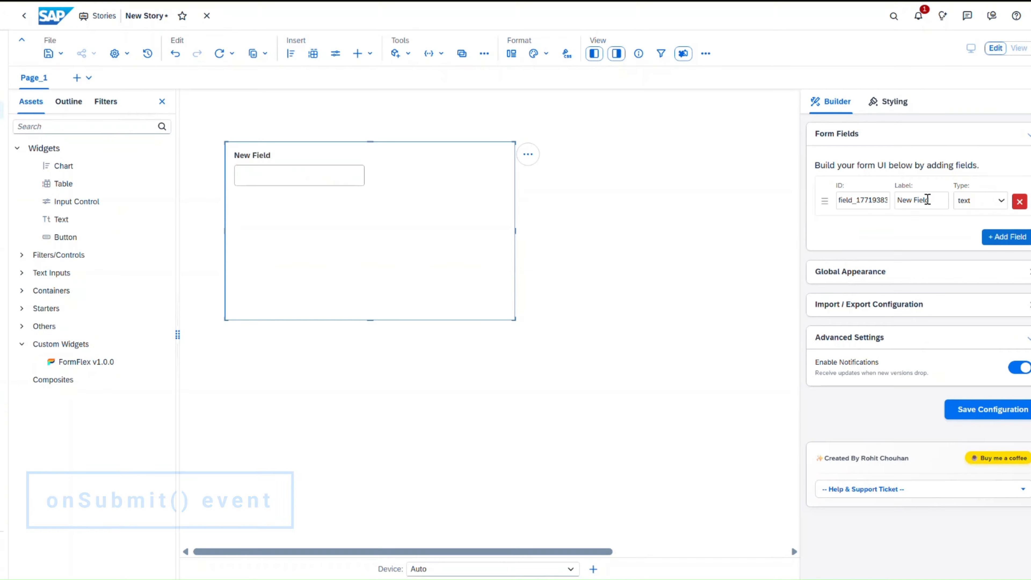
triple_click(918, 200)
type("SUBMIT")
left_click(980, 200)
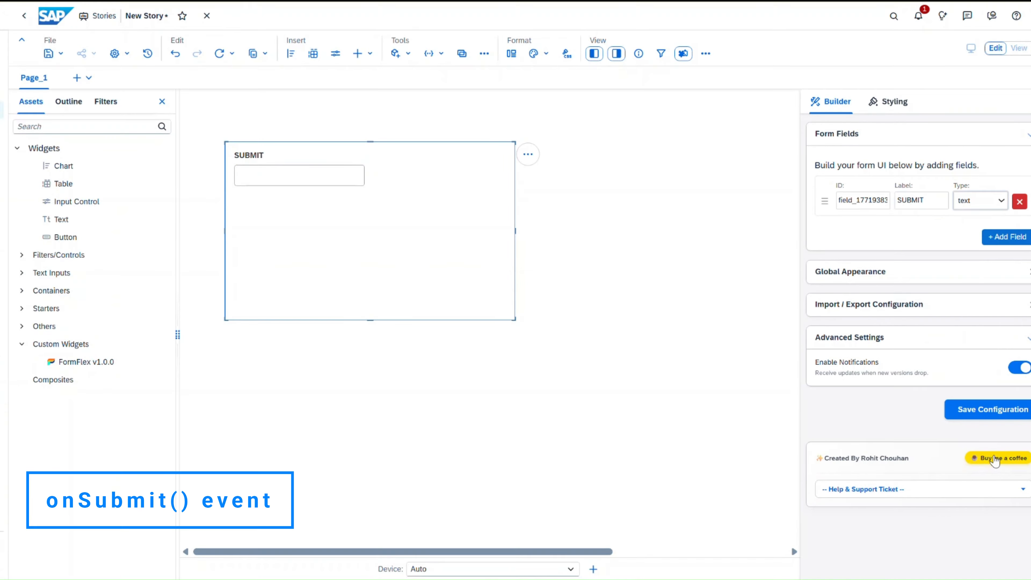
left_click(973, 361)
- Script the onSubmit event of FormFlex_1 with Application.showMessage(ApplicationMessageType.Success,"Button Clicked");
left_click(69, 101)
left_click(161, 291)
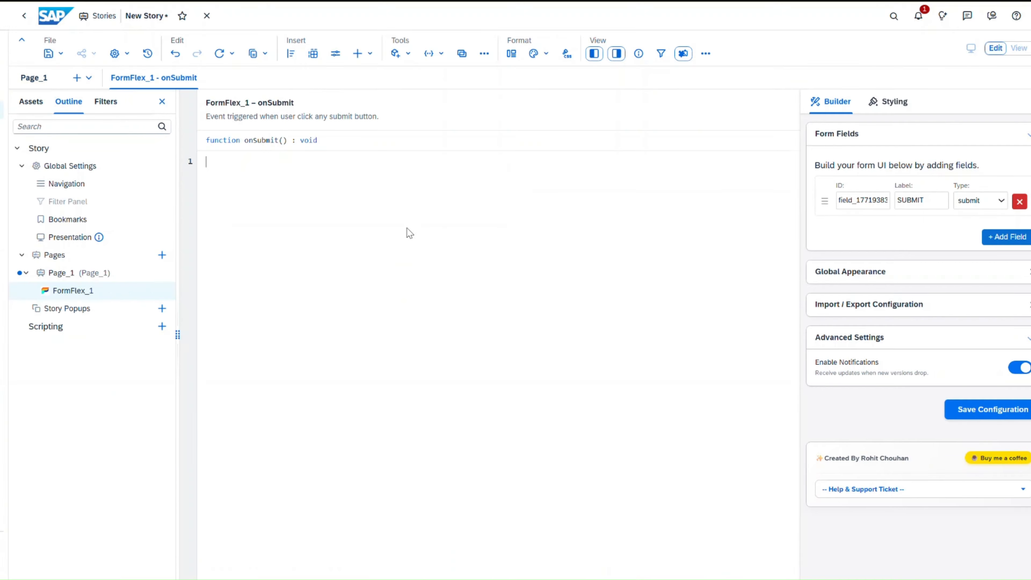
type("Application.sho")
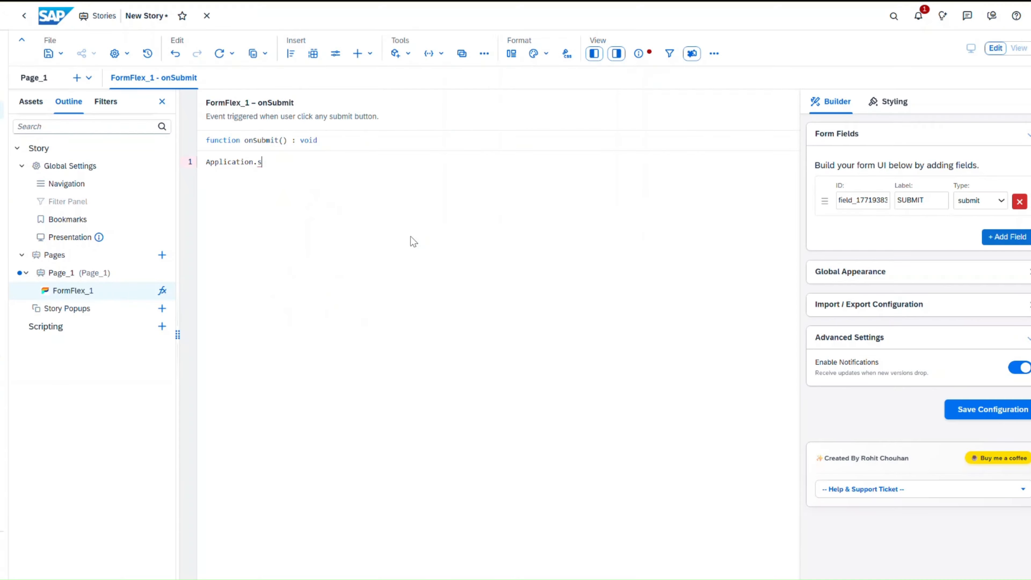
key("Return")
key("Down")
key("Down")
key("Return")
type(",\"Button Cli")
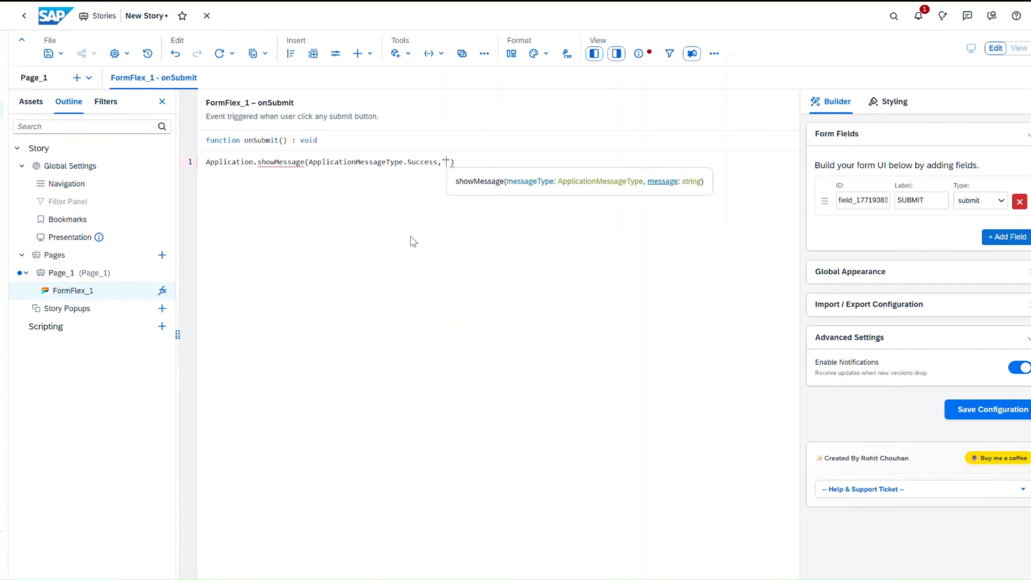
type("cked\");")
- Save the story and test its SUBMIT button in view mode
key("ctrl+s")
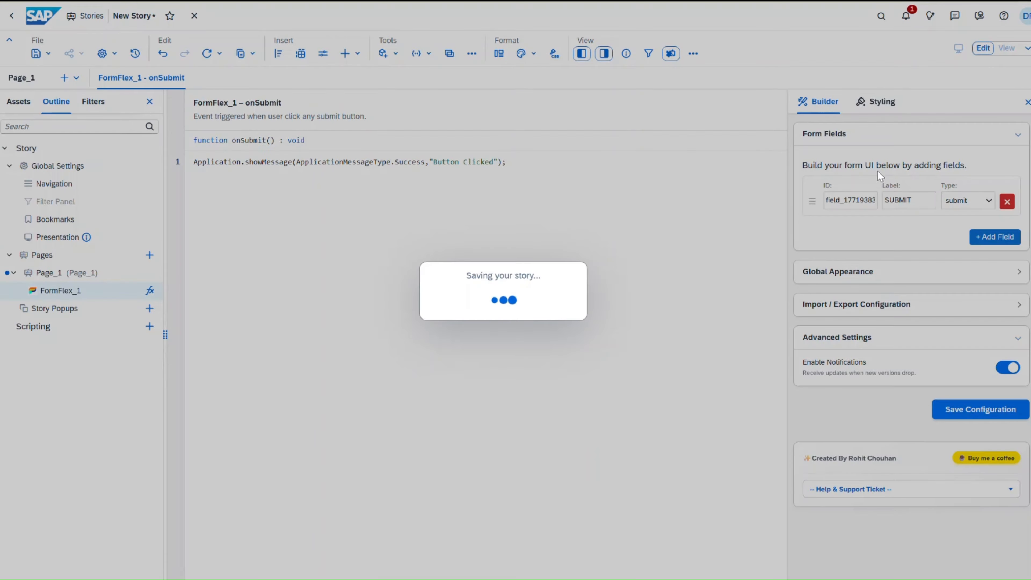
left_click(1027, 49)
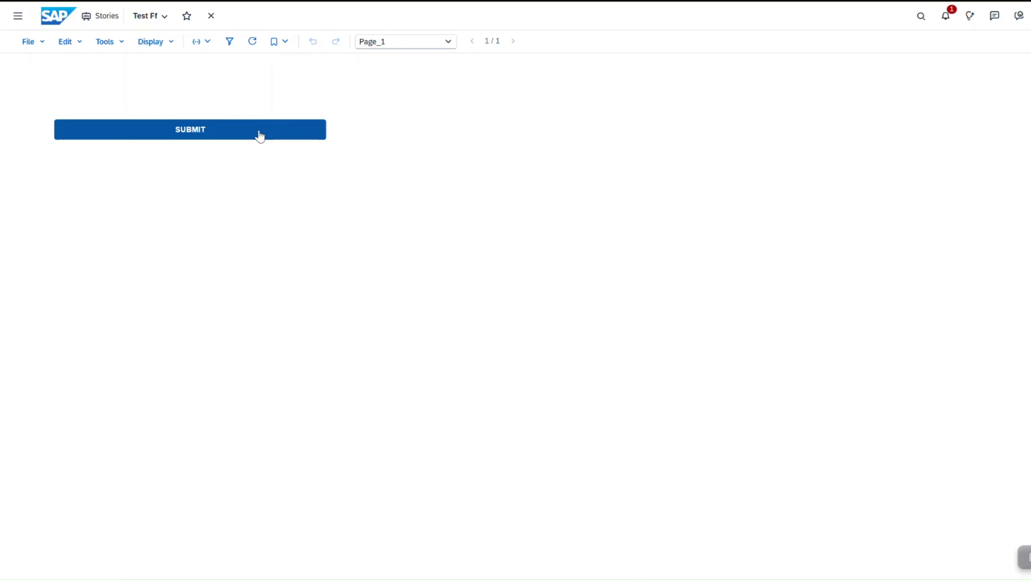
left_click(260, 136)
left_click_drag(485, 552, 424, 557)
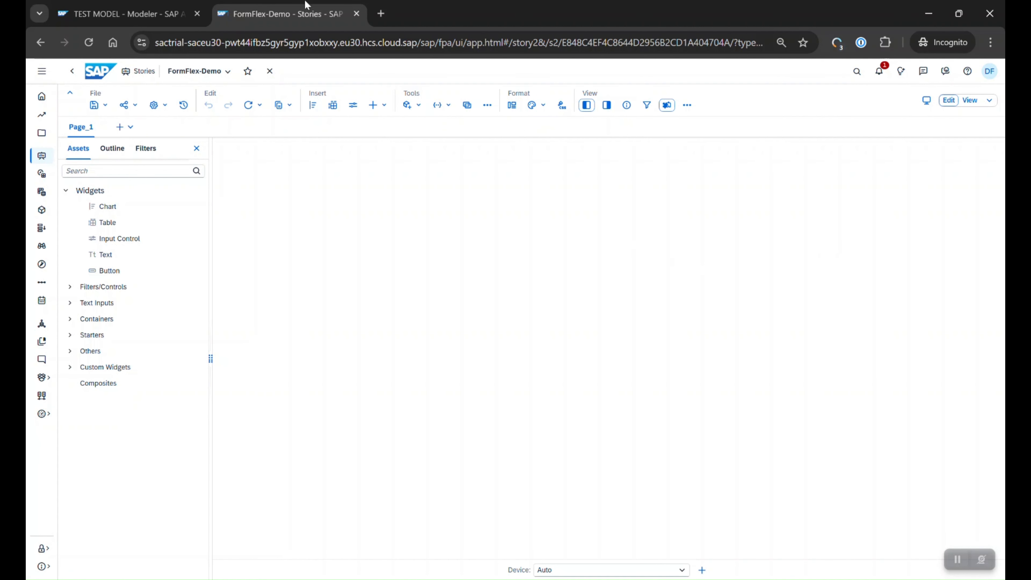
- Switch to TEST MODEL, review the measures and dimensions in its structure, and reopen the DEPARTMENT dimension table
left_click(170, 10)
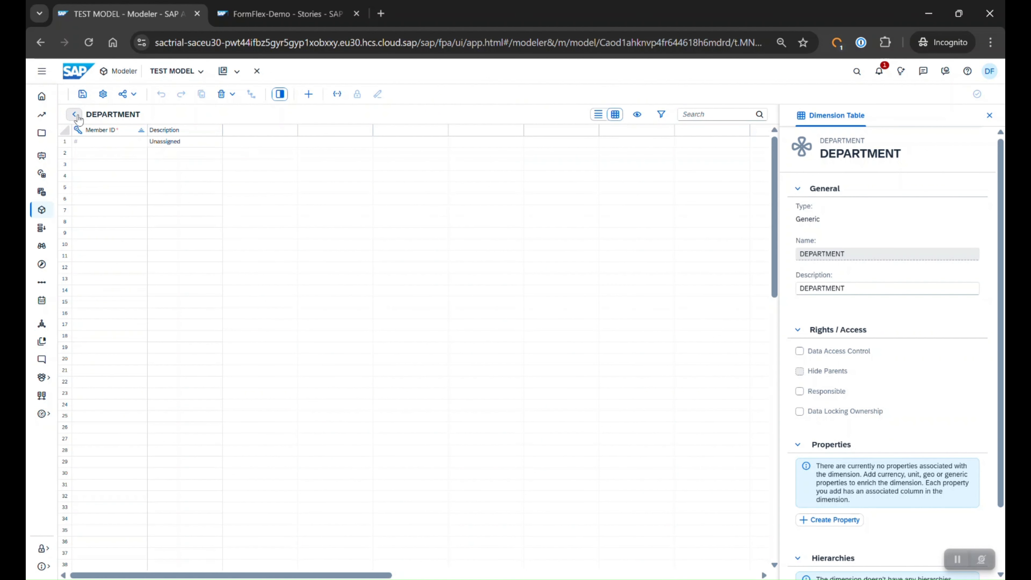
left_click(74, 114)
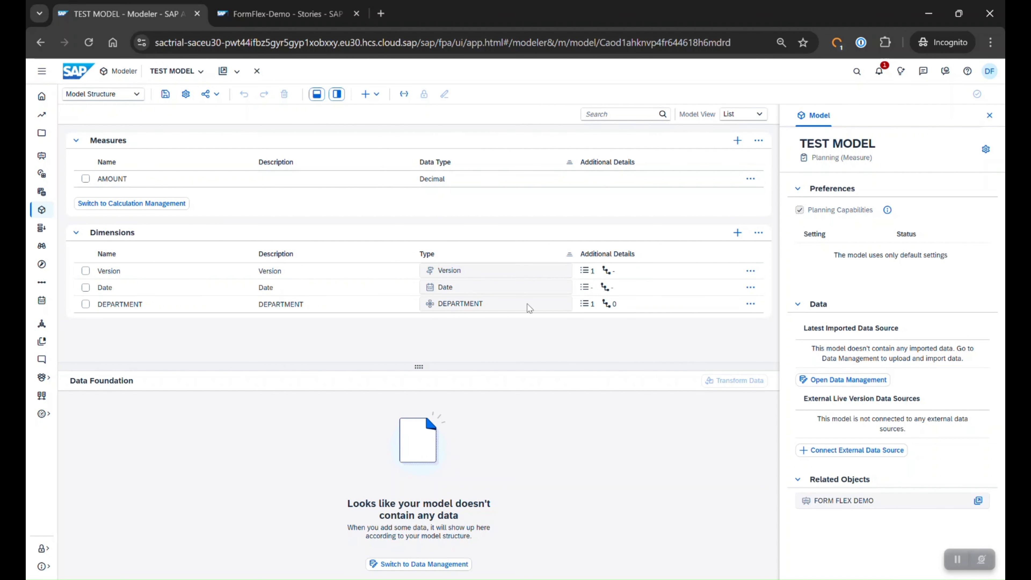
left_click(516, 308)
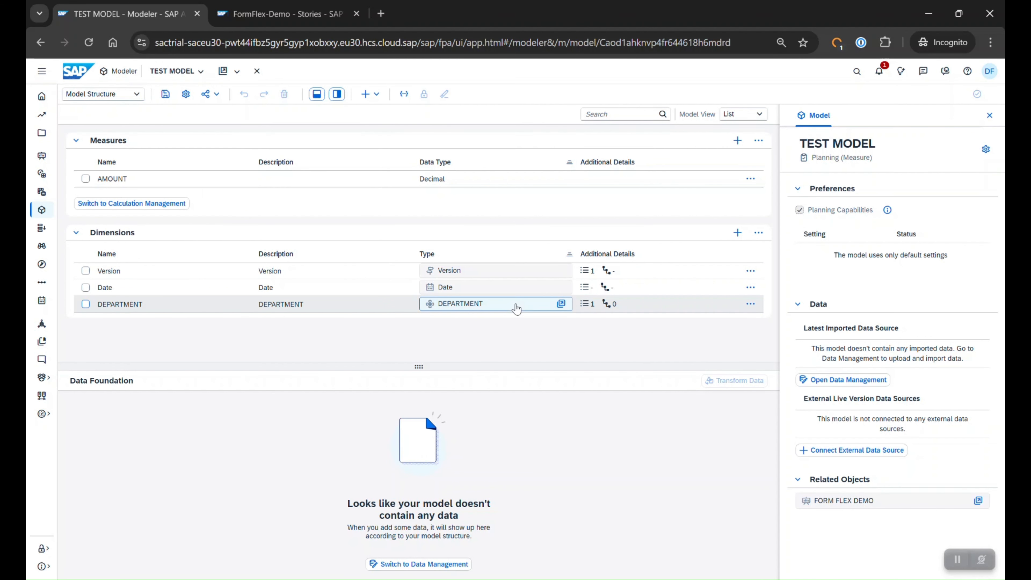
left_click(560, 304)
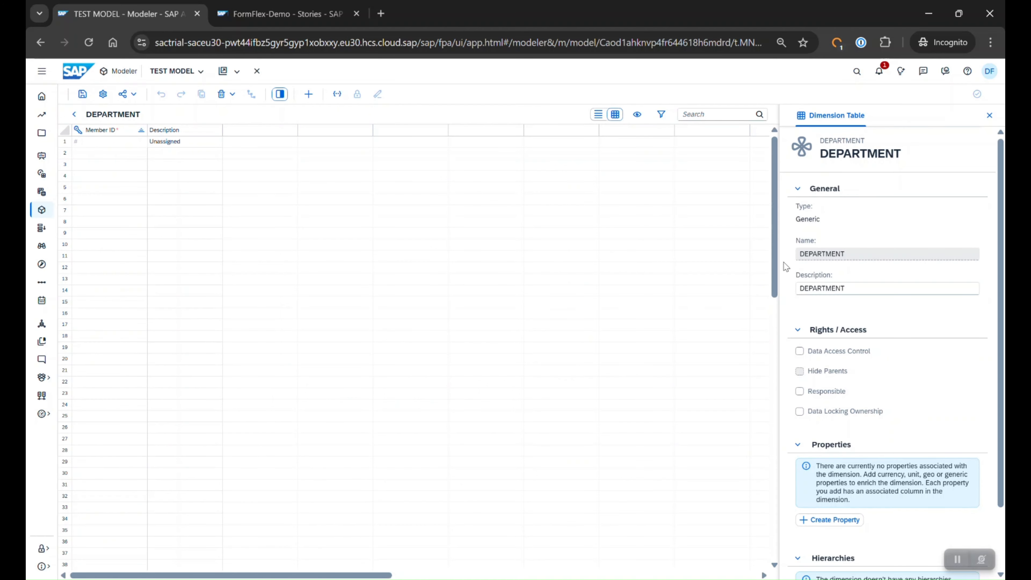
- Create a property with the ID date and type Text in the DEPARTMENT dimension
scroll(858, 487, "down", 2)
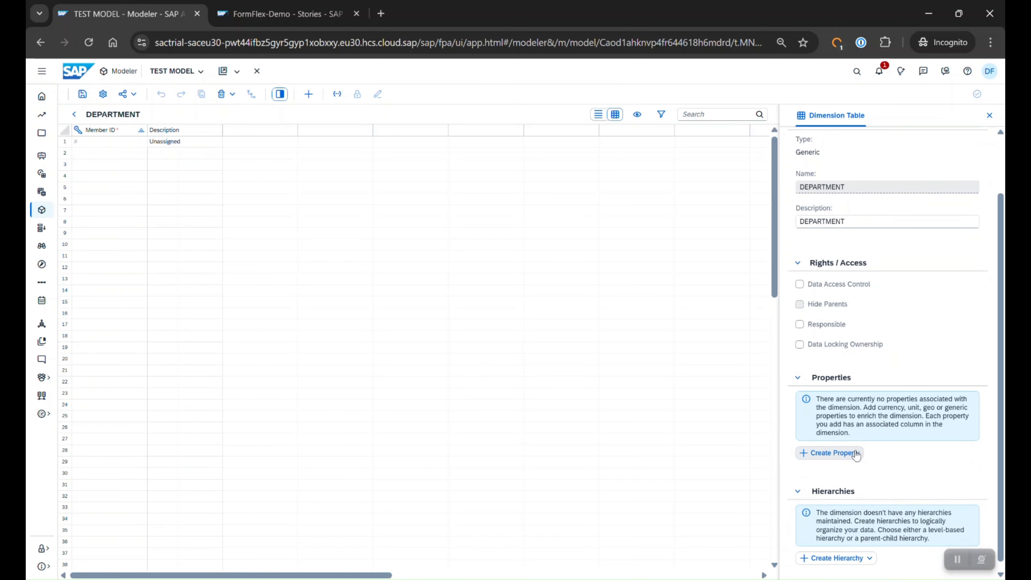
left_click(853, 452)
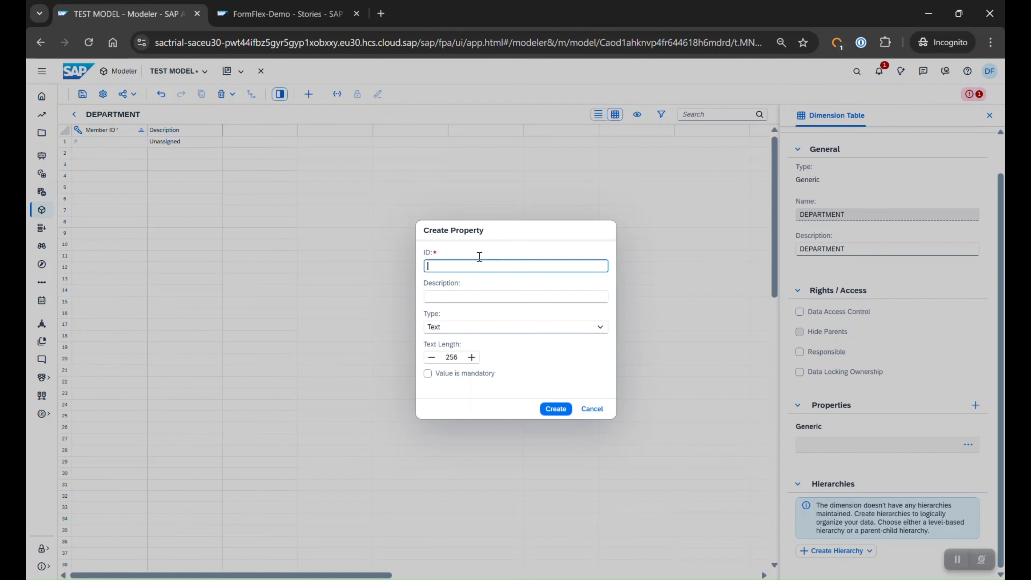
type("date")
left_click(604, 332)
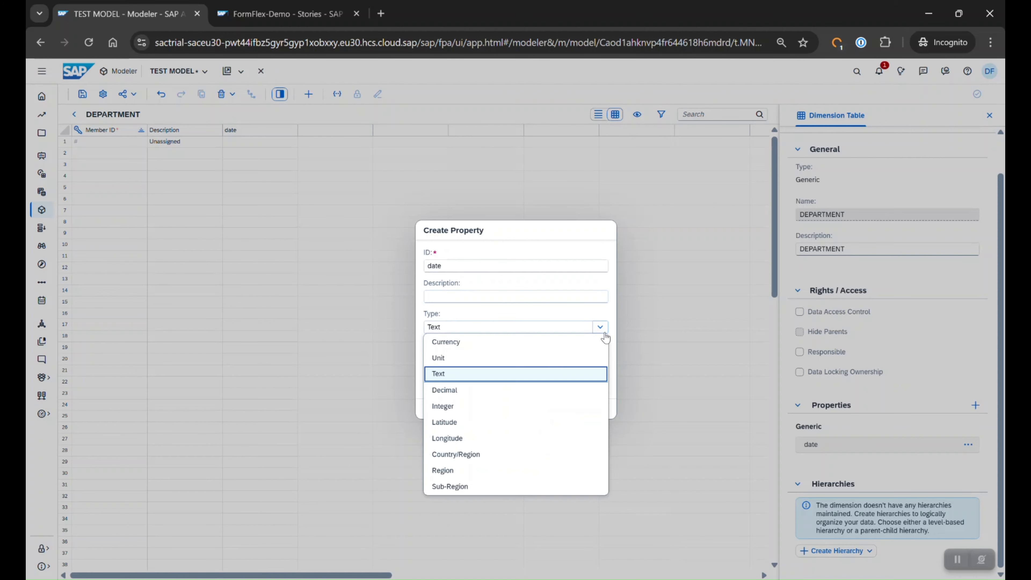
left_click(524, 361)
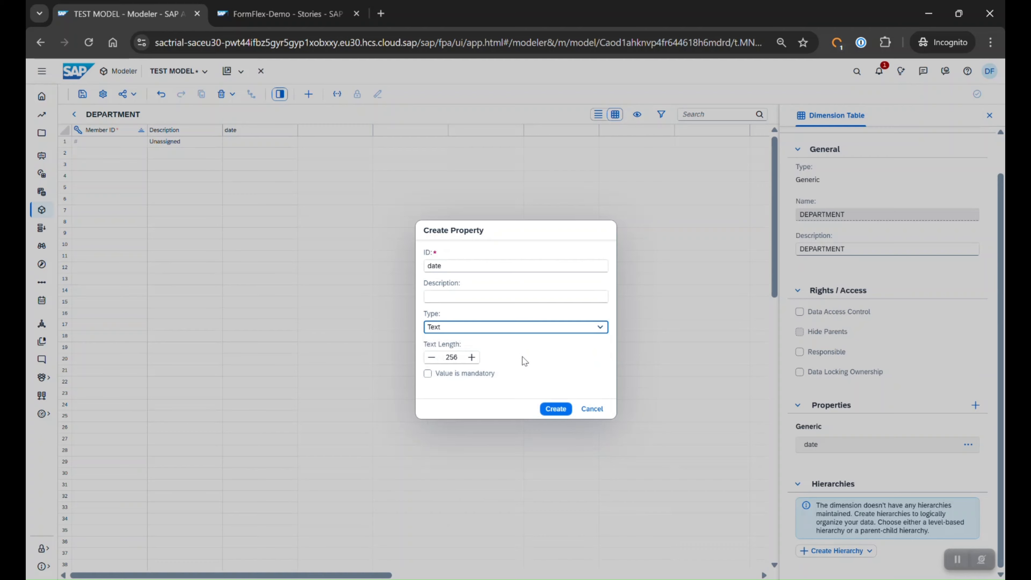
left_click(555, 408)
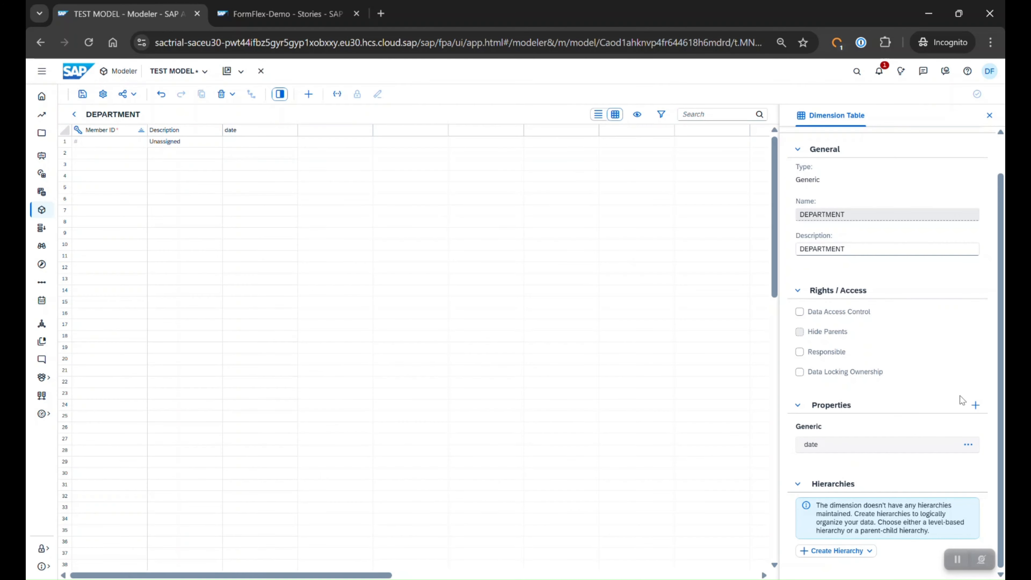
- Create a second DEPARTMENT property of type Text with the ID currency_code
left_click(975, 404)
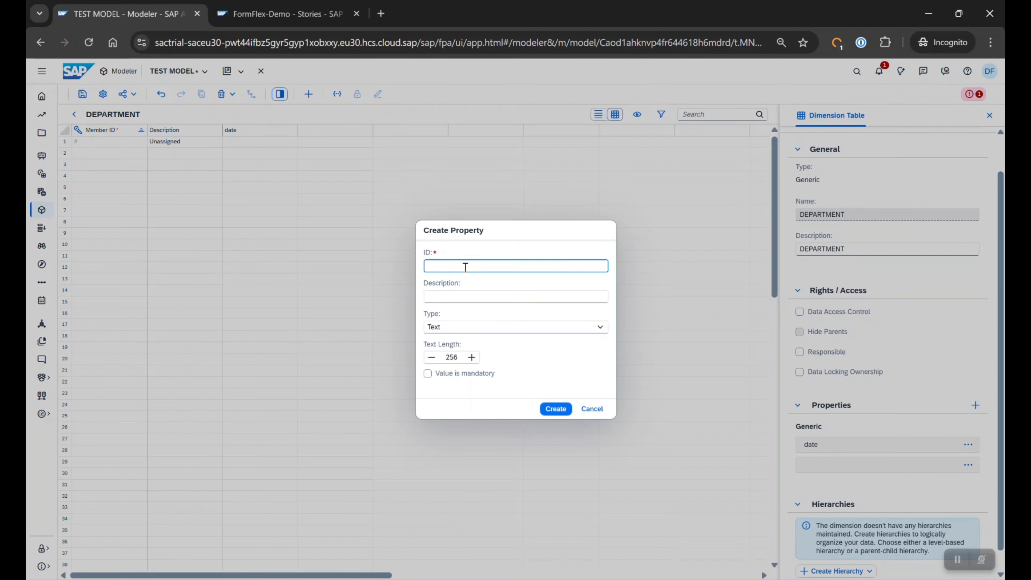
type("currency_code")
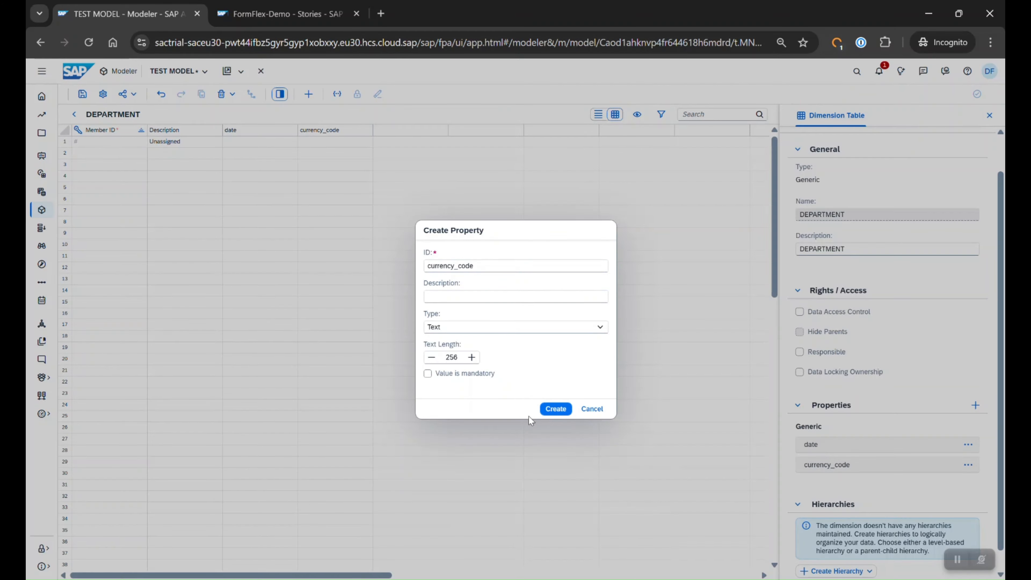
left_click(563, 415)
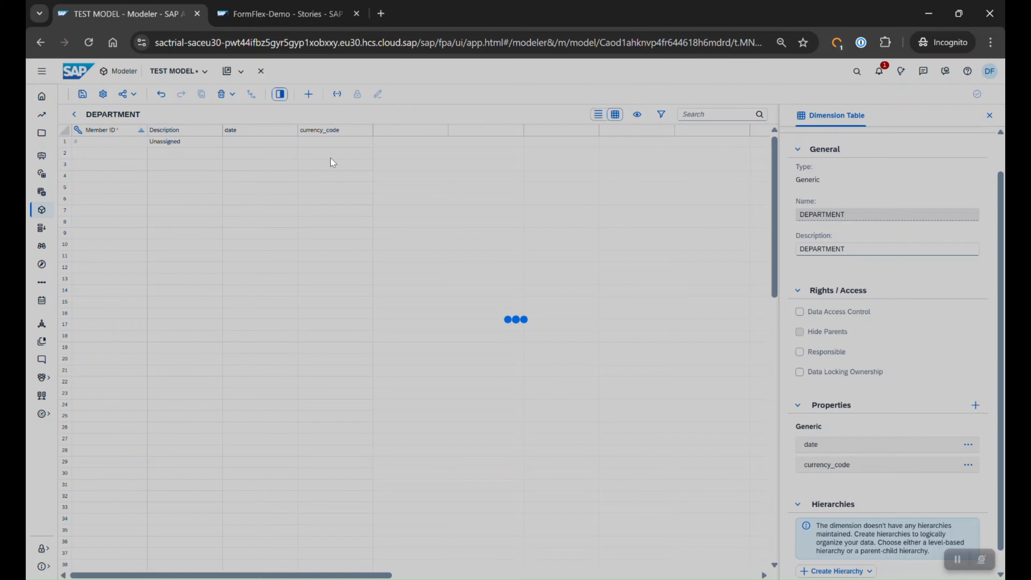
- Add the FormFlex v1.0.0 custom widget to Page_1 of FormFlex-Demo, size it about 376 by 429 px, and open its builder settings
left_click(264, 14)
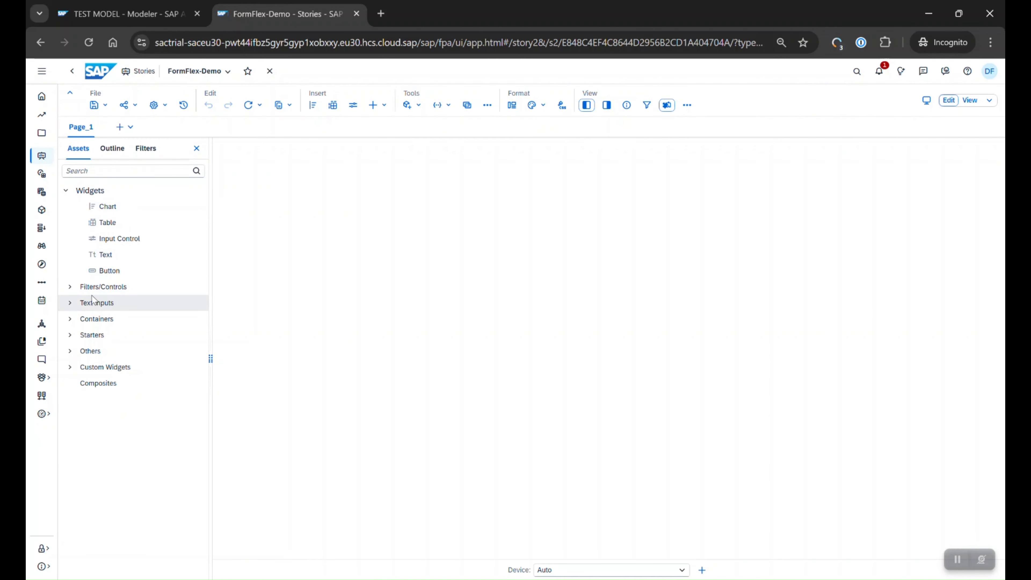
left_click(69, 368)
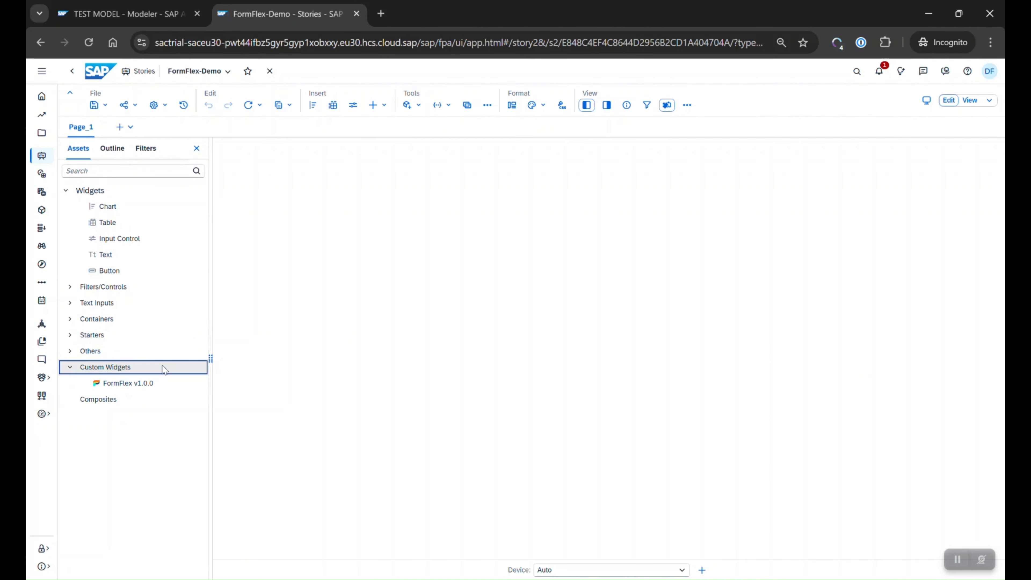
left_click_drag(117, 382, 304, 177)
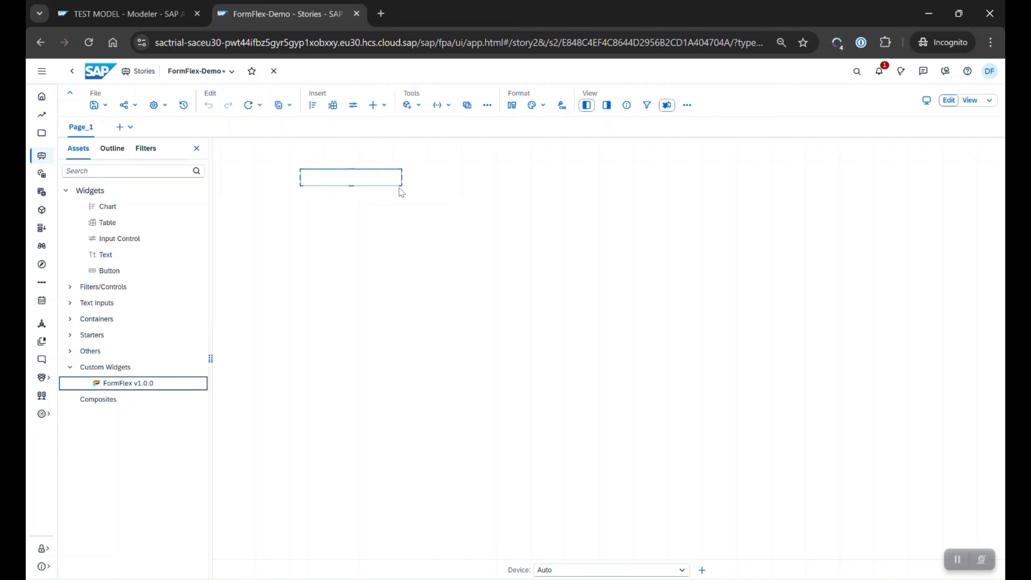
left_click_drag(404, 188, 490, 385)
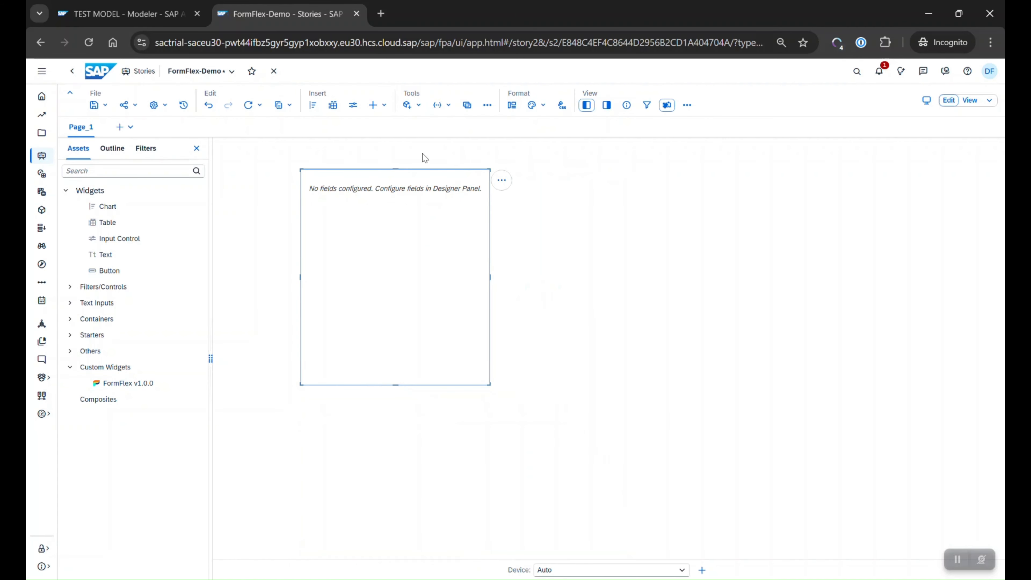
left_click(606, 105)
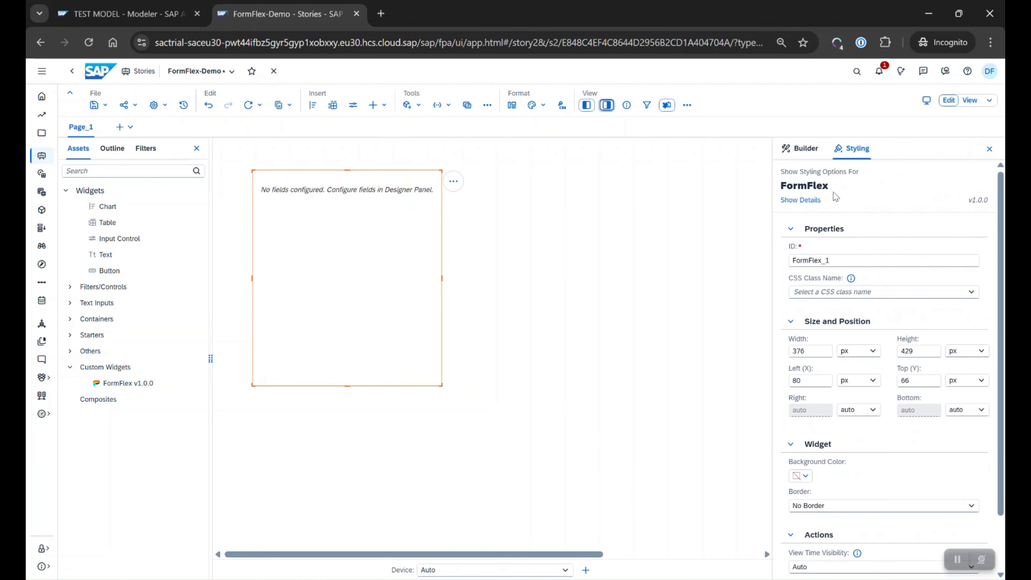
left_click(794, 154)
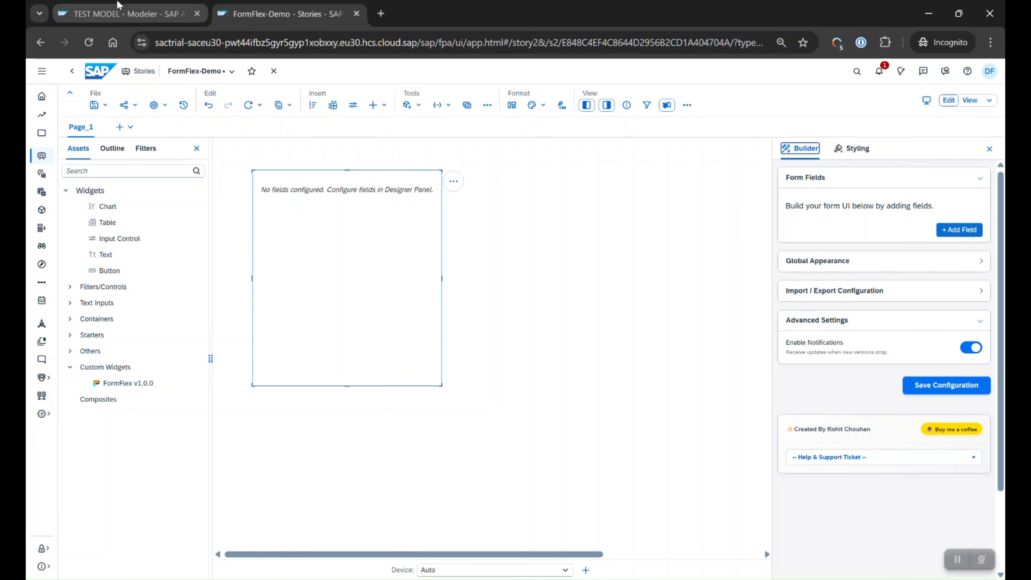
- Check the DEPARTMENT columns in TEST MODEL and add a number field with ID id and label Department Id to the form
left_click(122, 14)
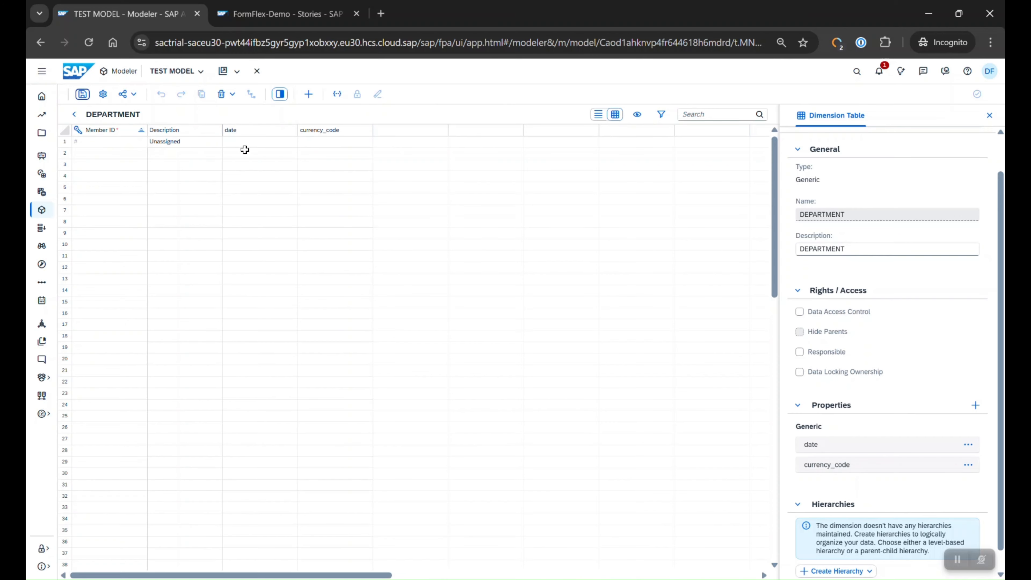
key("ctrl+Tab")
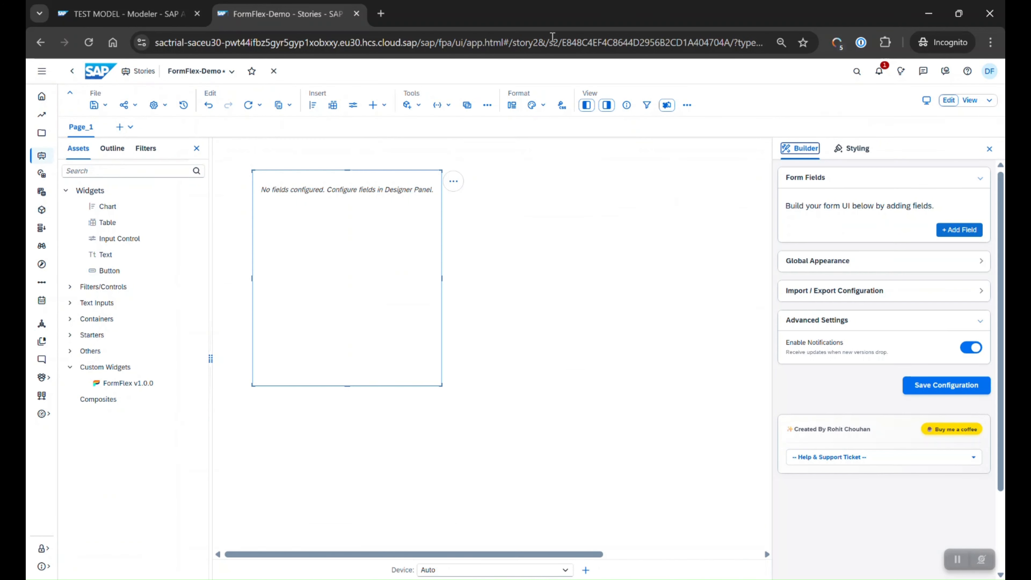
left_click(965, 230)
left_click(841, 243)
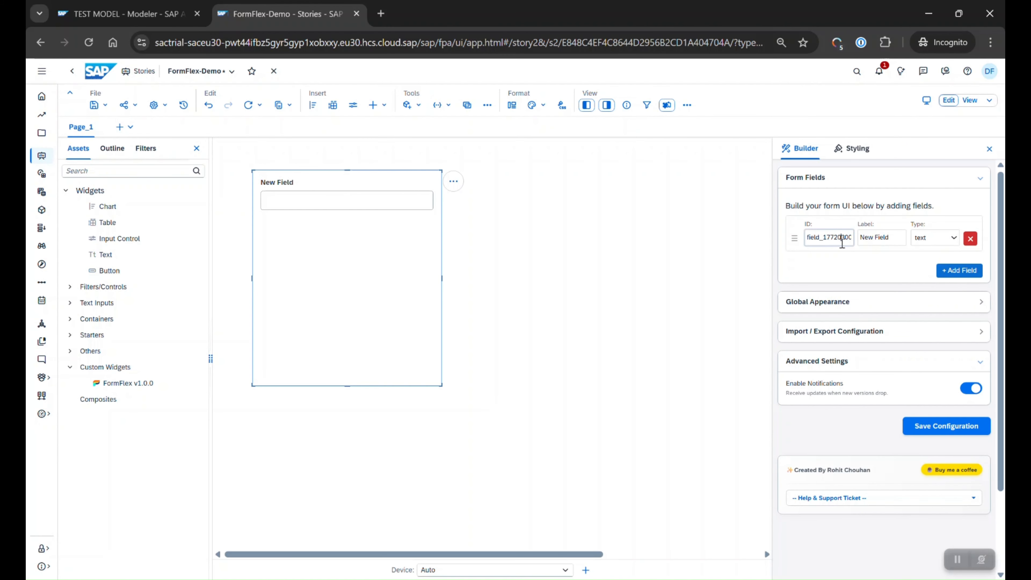
key("ctrl+a")
type("id")
left_click(881, 237)
key("ctrl+a")
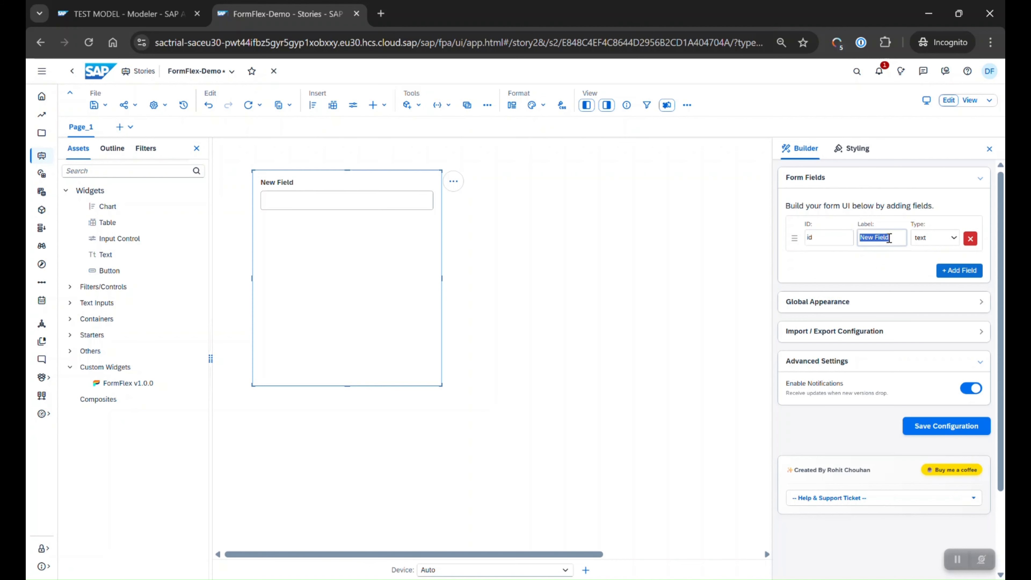
type("Department Id")
left_click(930, 241)
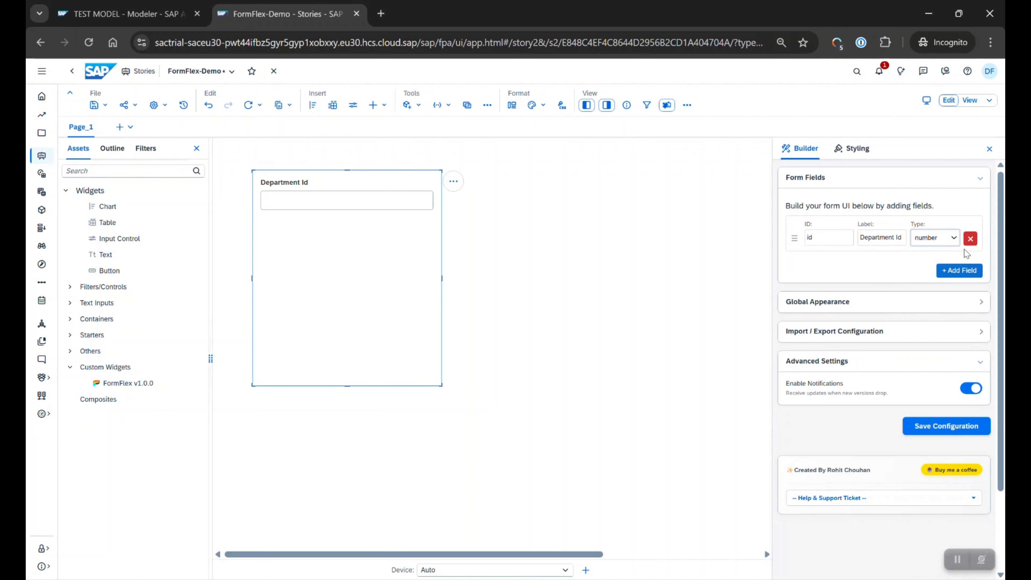
- Add a text field with the ID name and the label Department to the form
left_click(958, 270)
double_click(829, 285)
type("name")
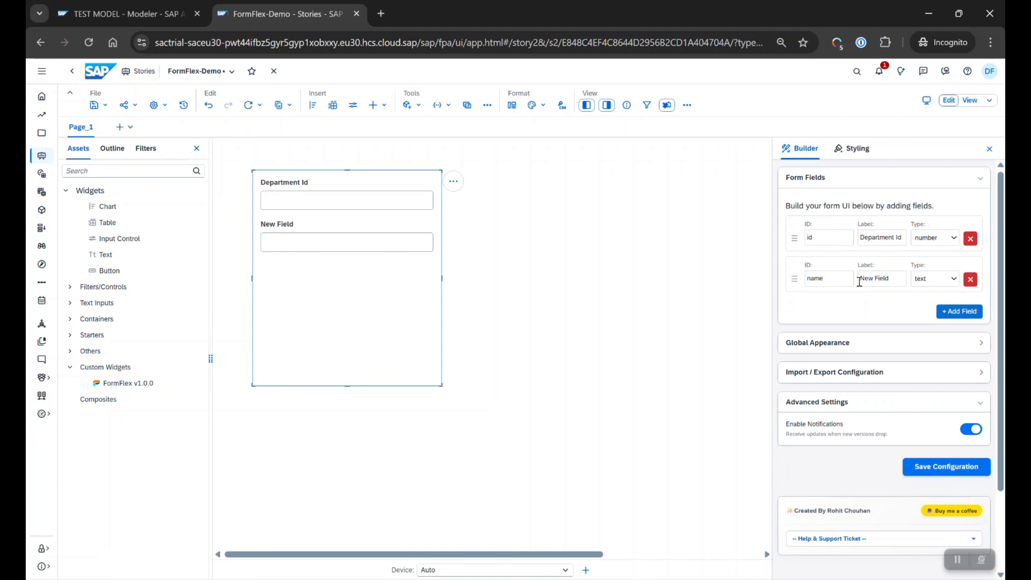
triple_click(872, 279)
type("Depart")
left_click(856, 309)
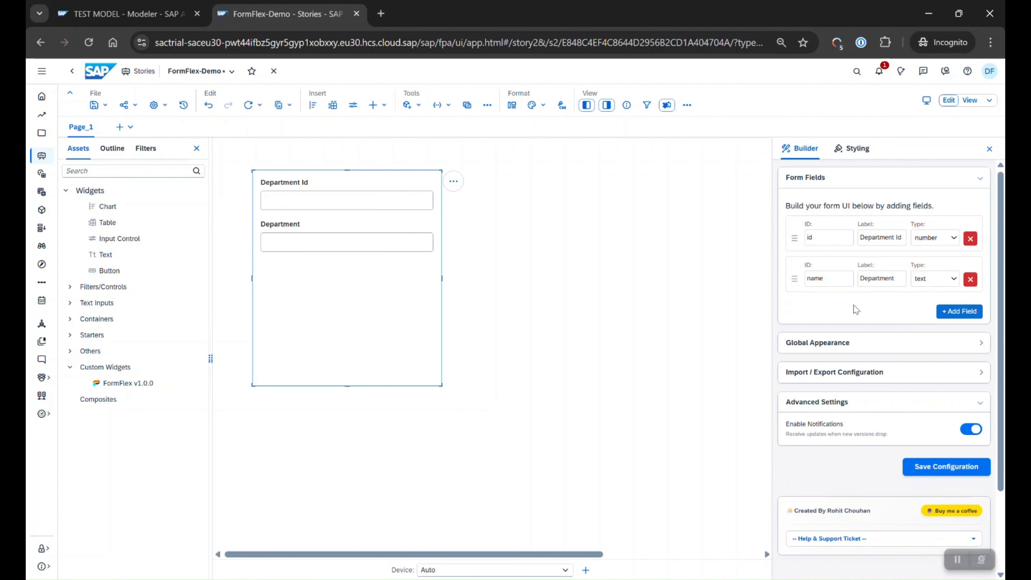
- Add a form field with the ID date, the label Date and the type date
left_click(191, 5)
left_click(302, 8)
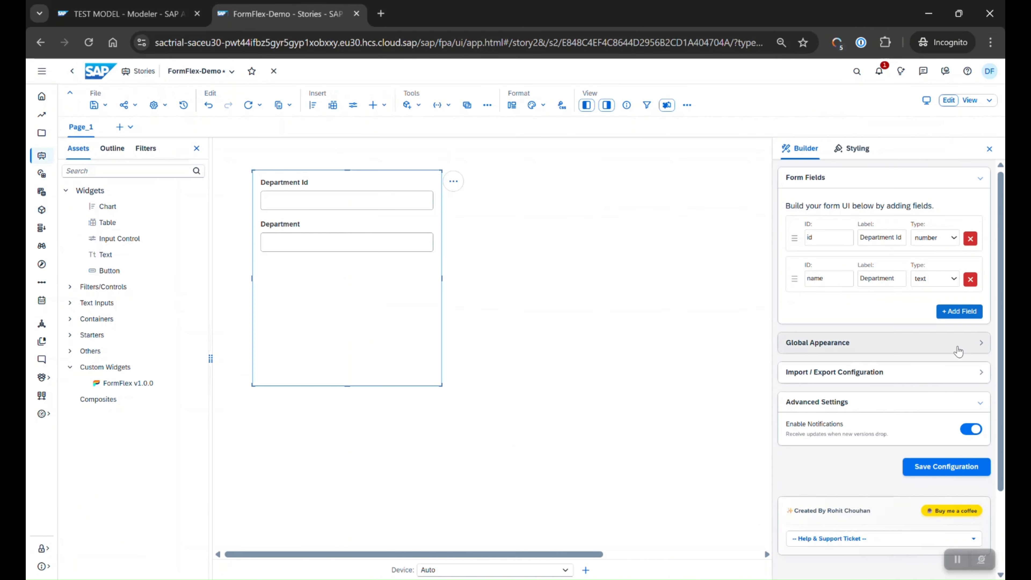
left_click(958, 311)
double_click(837, 319)
type("date")
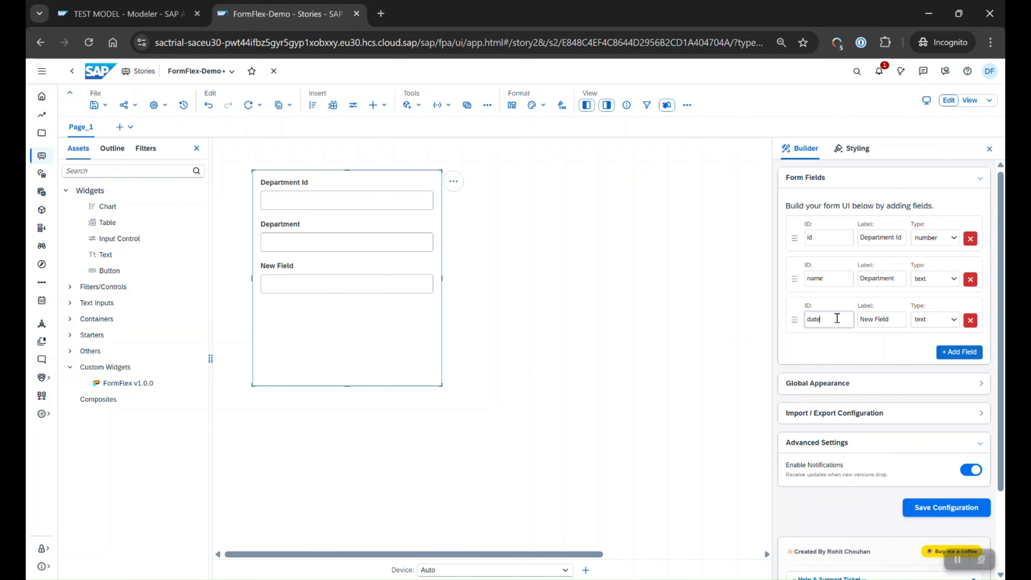
triple_click(878, 320)
type("Date")
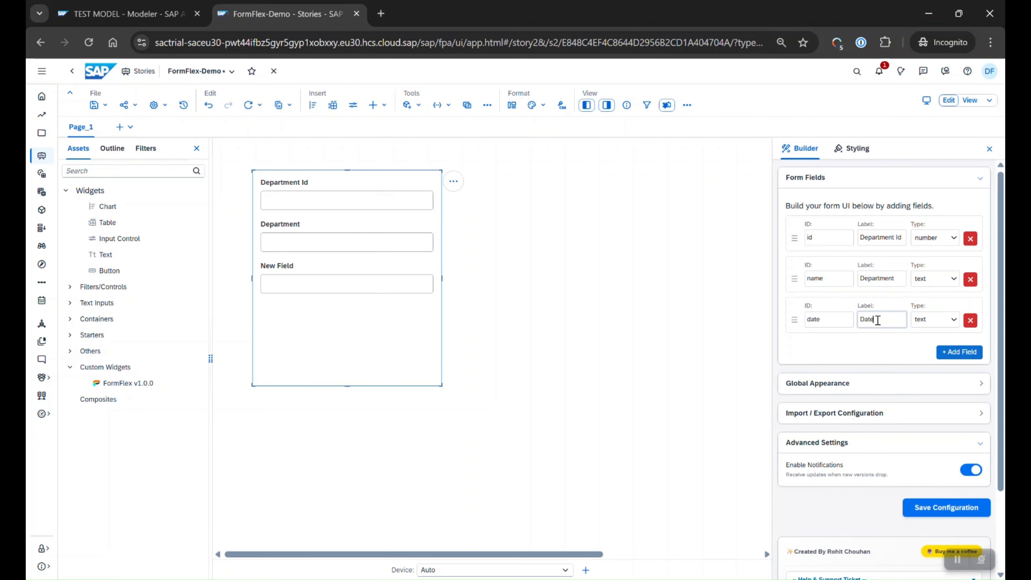
left_click(933, 319)
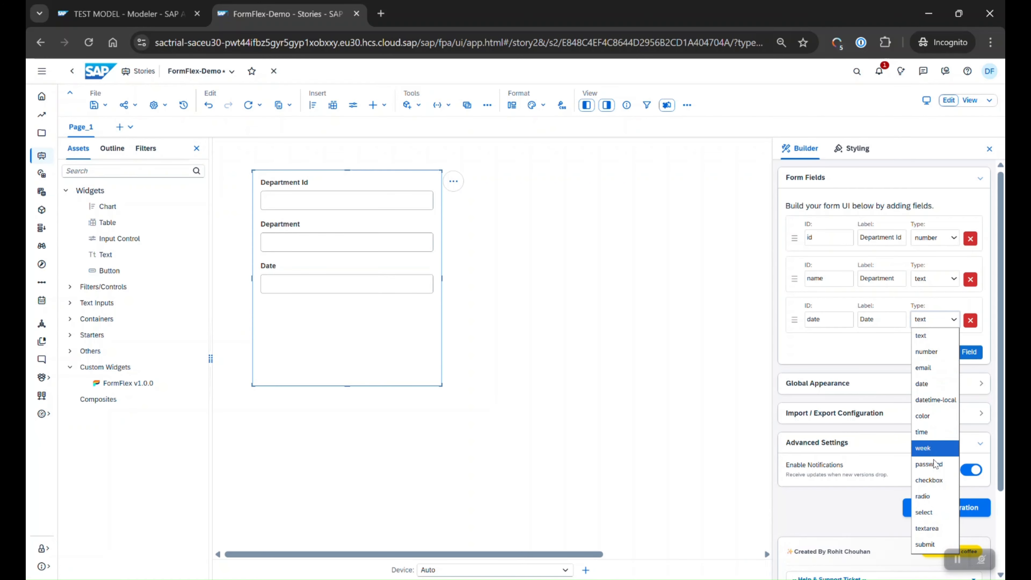
left_click(940, 384)
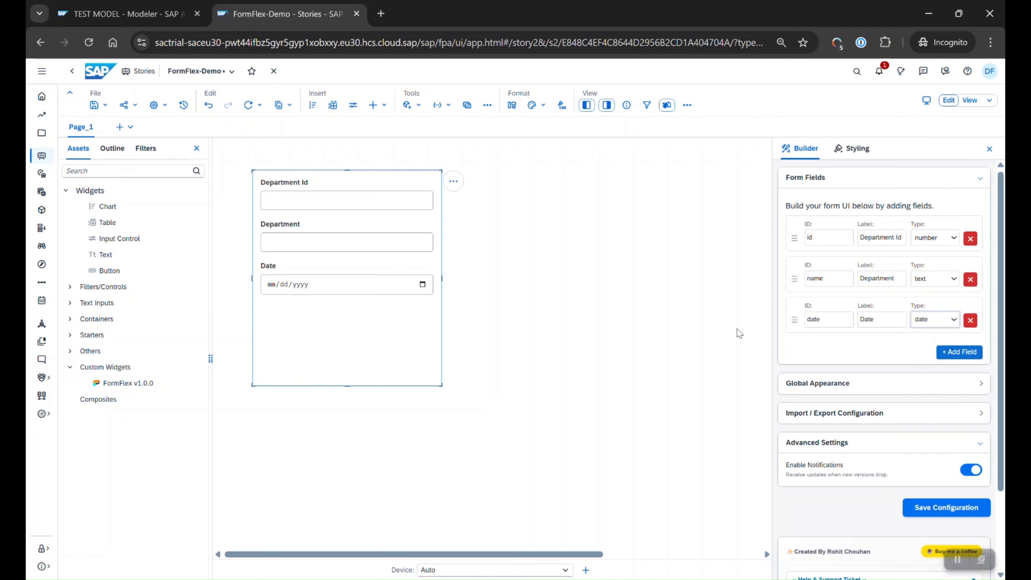
- Add a form field with the ID currency and the label Currency
left_click(970, 352)
double_click(828, 359)
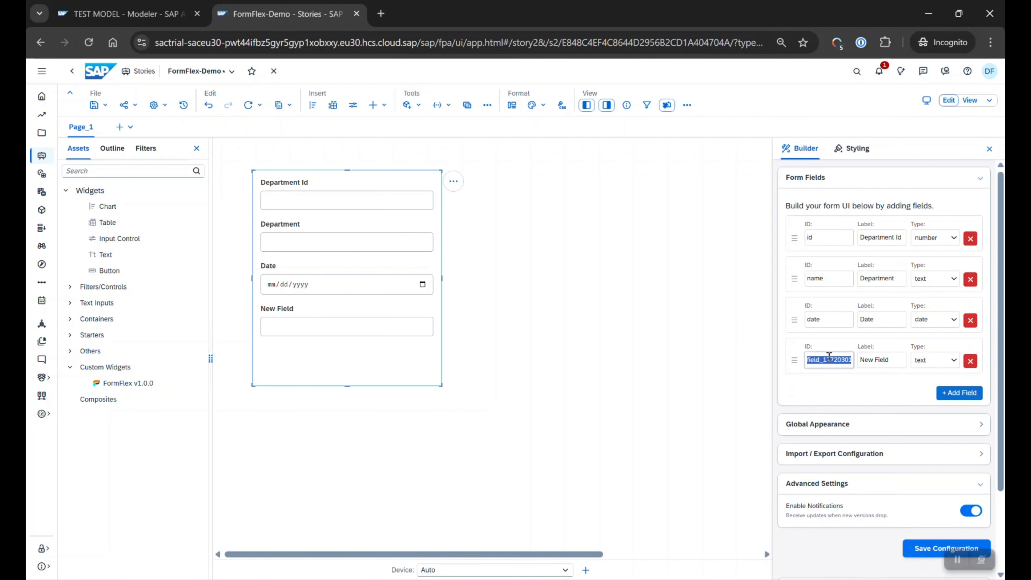
type("currency")
key("Tab")
type("c")
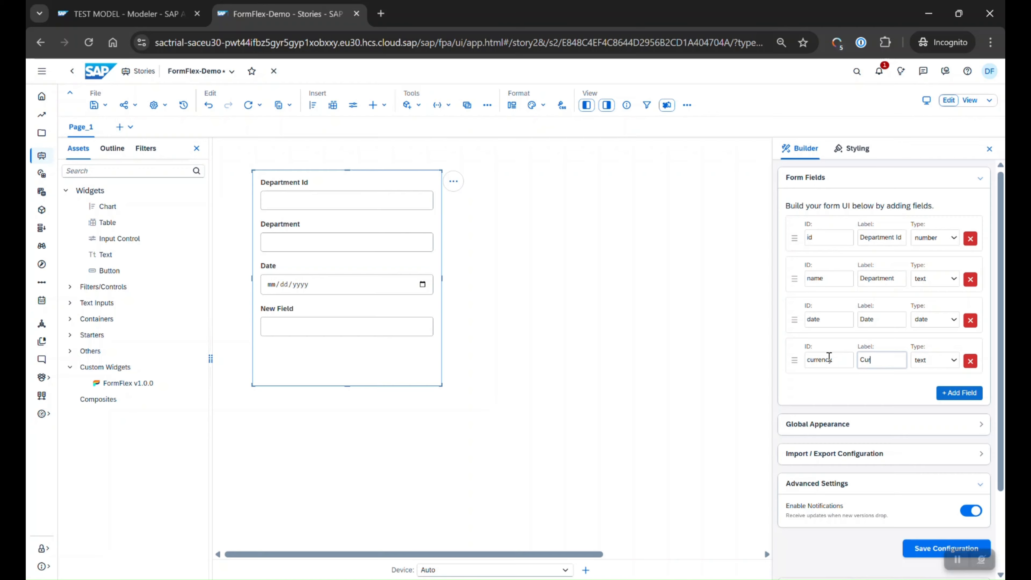
type("urrency")
- Make the Currency field a select with the options INR,USD,CA,EUR and check its choices in the form
left_click(939, 360)
left_click(933, 313)
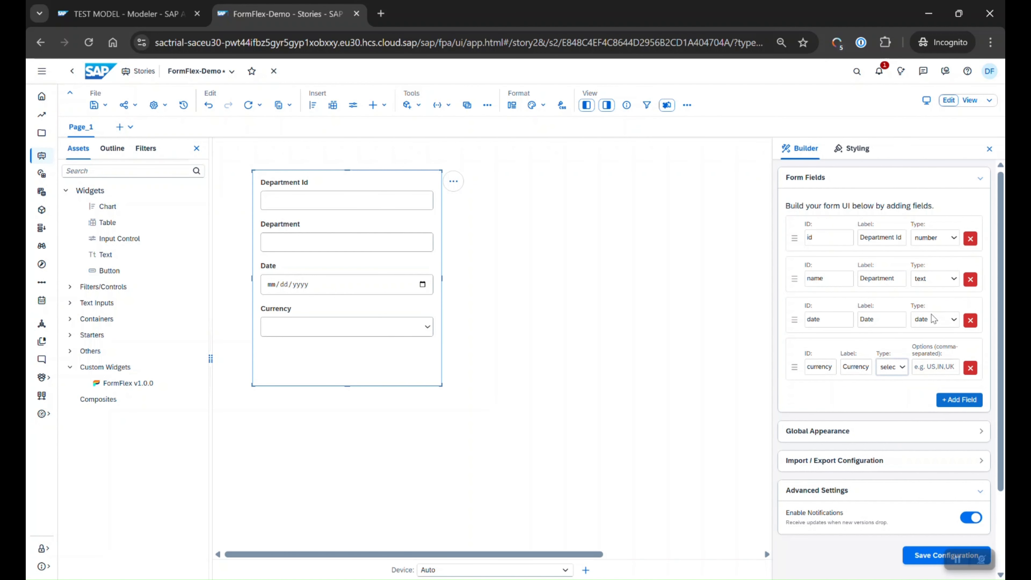
left_click(935, 365)
type("INR,USD,")
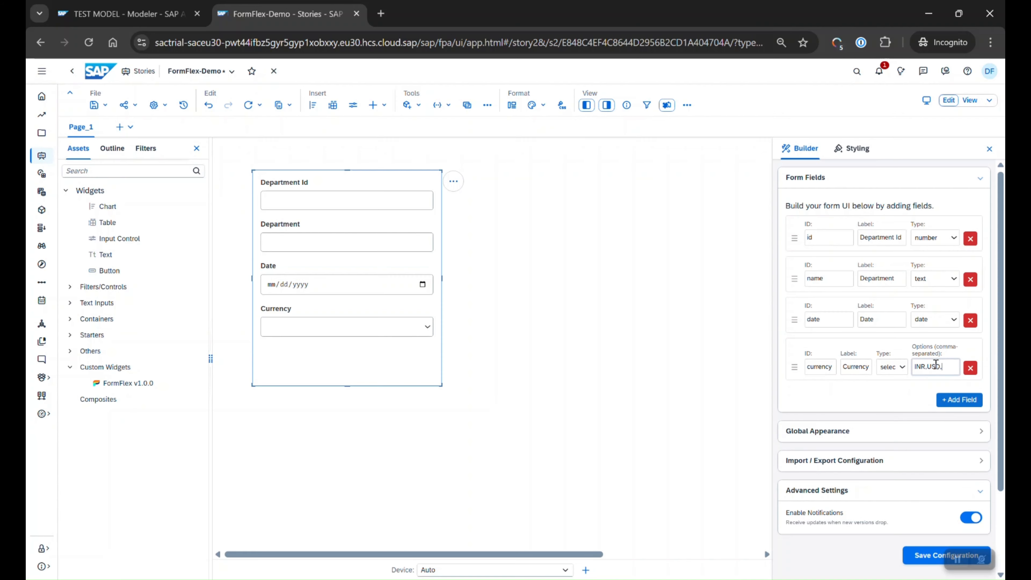
type("CA,EUR")
left_click(422, 327)
left_click(420, 328)
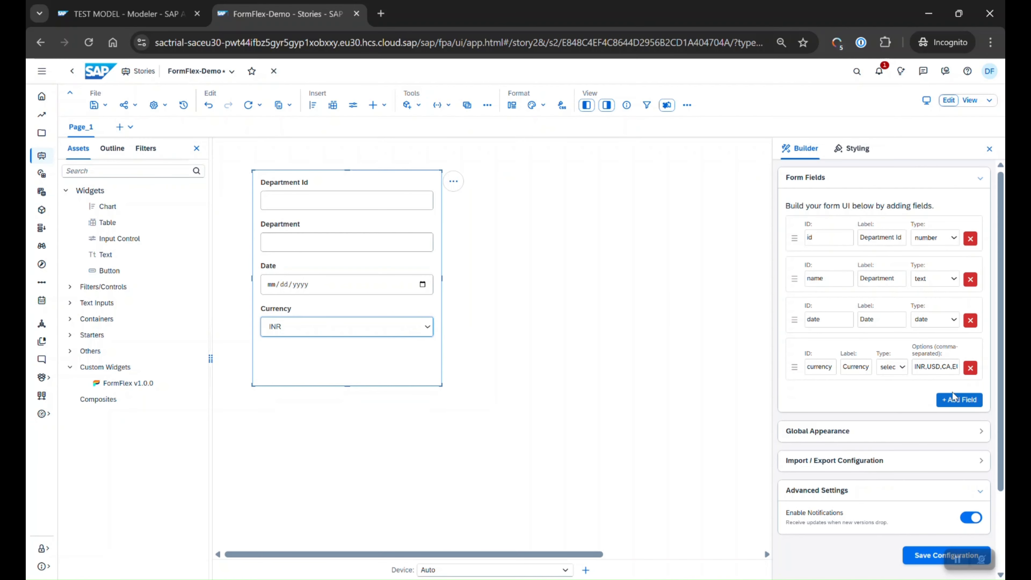
- Add a submit field with the ID btn_create and the label CREATE to the form
left_click(948, 401)
left_click(935, 407)
left_click(928, 392)
triple_click(882, 407)
type("Q")
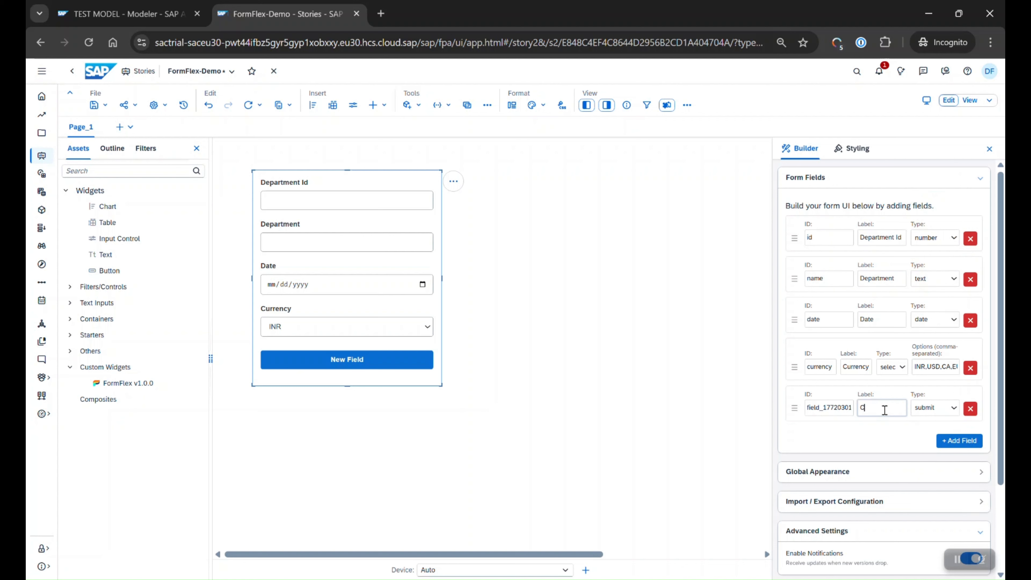
type("REATE")
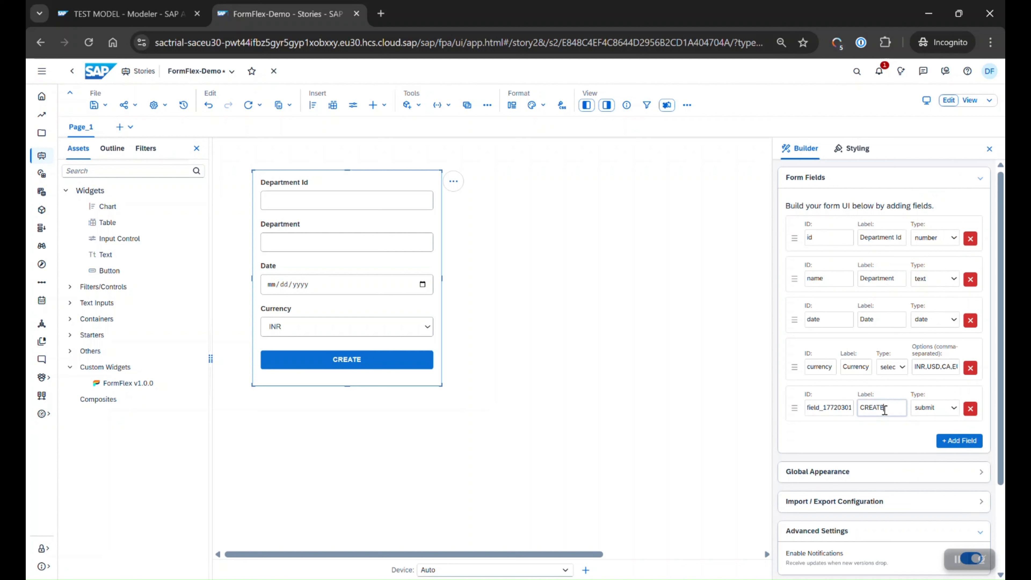
double_click(830, 404)
type("tn_create")
left_click(588, 344)
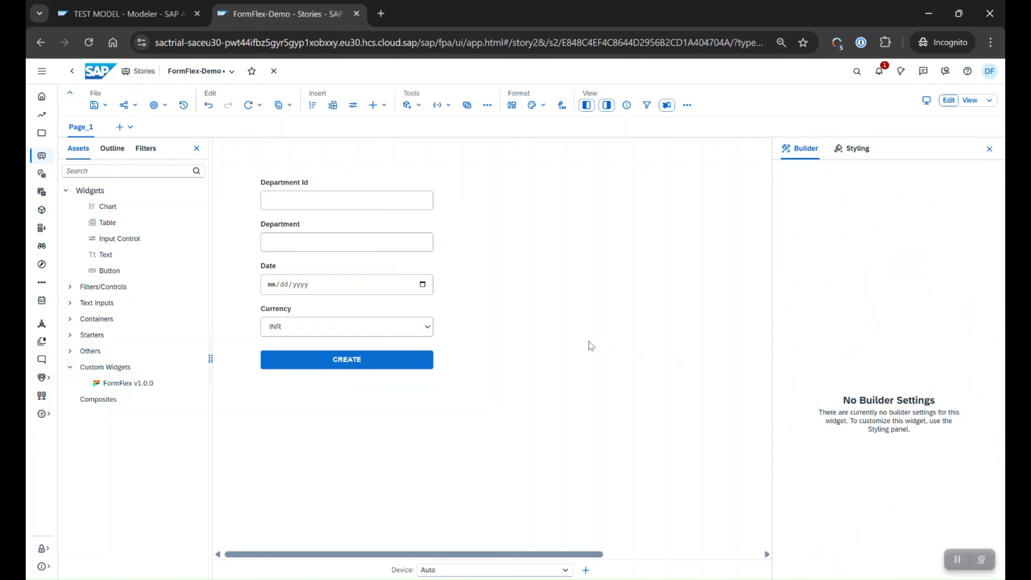
- Widen the FormFlex widget, set its layout columns to 2, and reduce its height to fit the fields
left_click(367, 167)
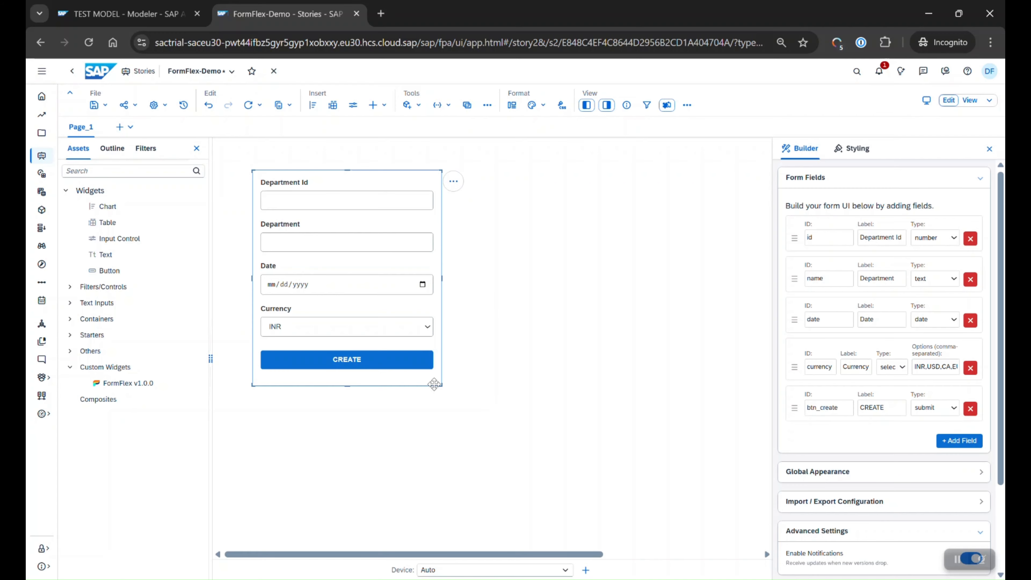
left_click_drag(438, 382, 476, 415)
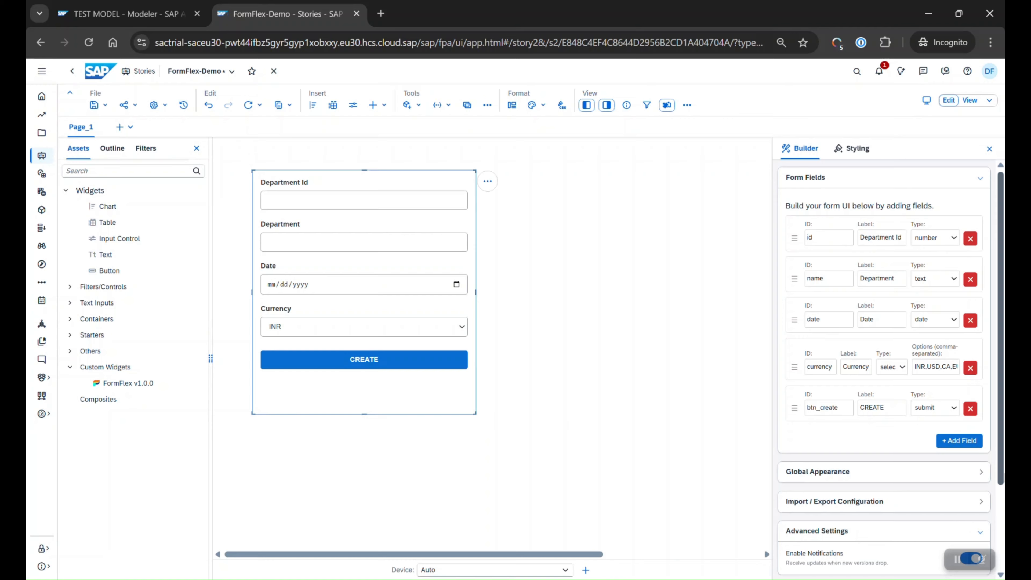
left_click(982, 474)
left_click(973, 495)
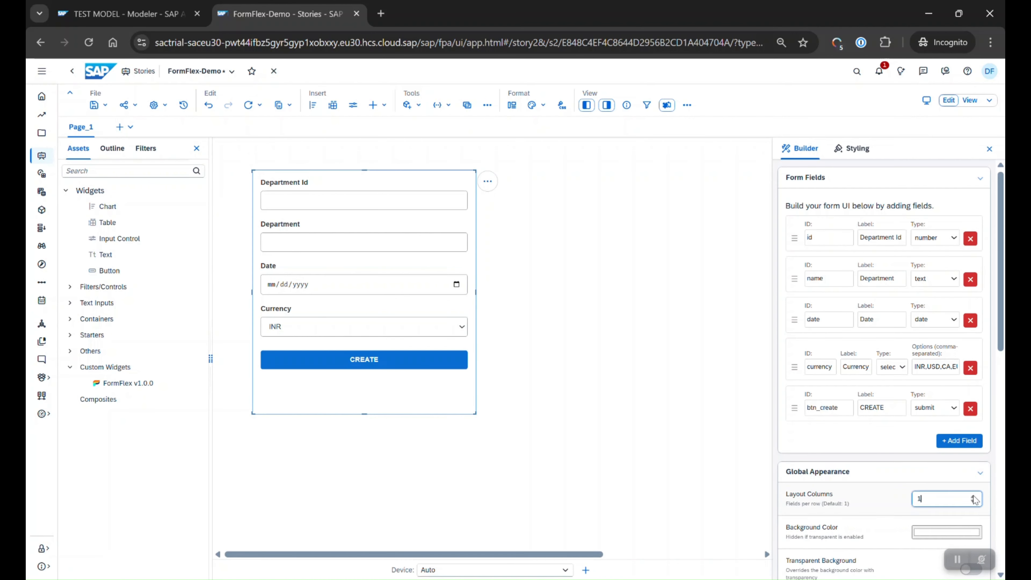
left_click_drag(364, 413, 373, 307)
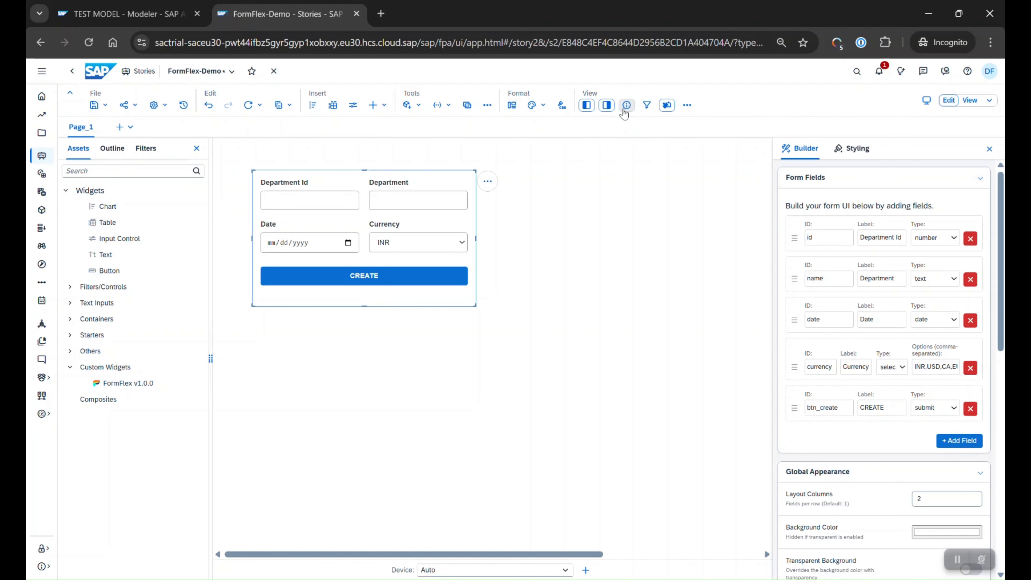
- Open the onSubmit script of FormFlex_1 from the story outline
left_click(606, 104)
left_click(112, 148)
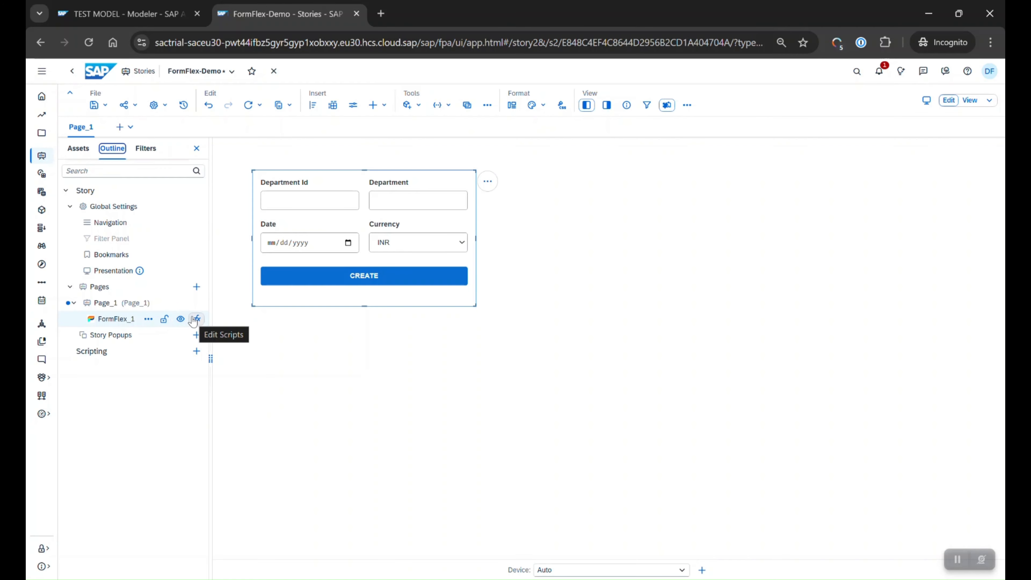
left_click(196, 320)
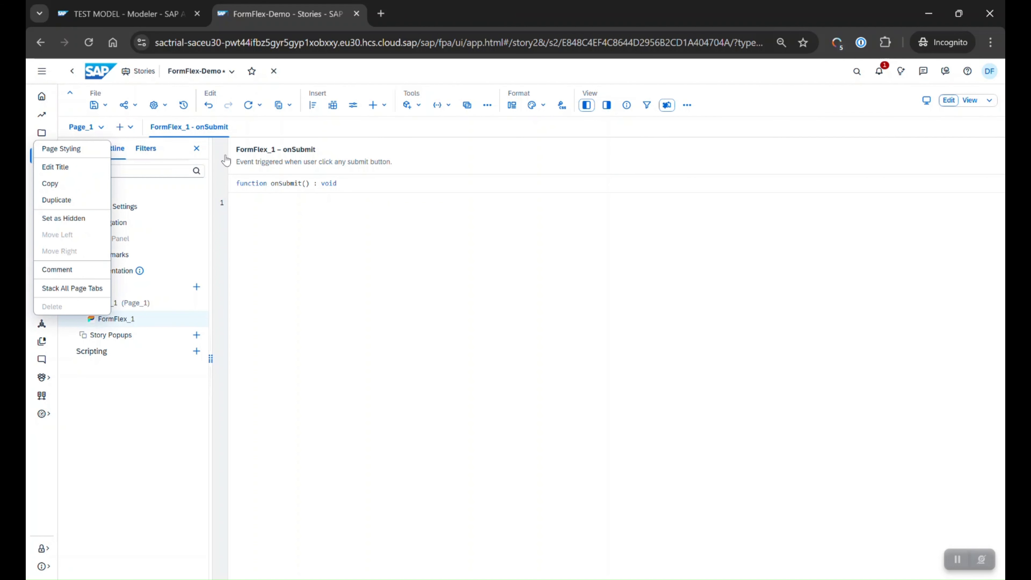
- Review the form on Page_1 against the FormFlex_1 onSubmit script
left_click(91, 130)
left_click(83, 128)
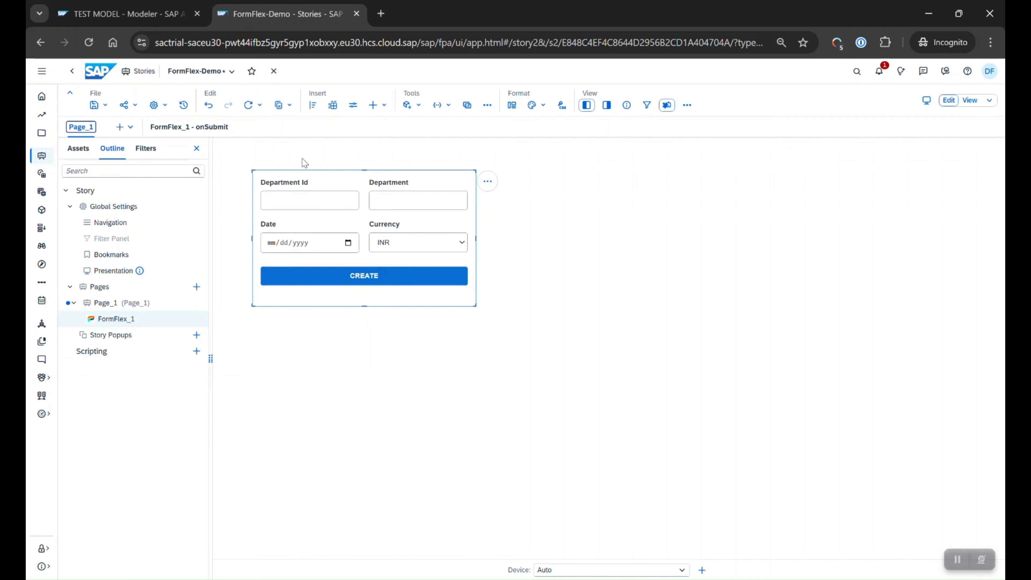
left_click(202, 127)
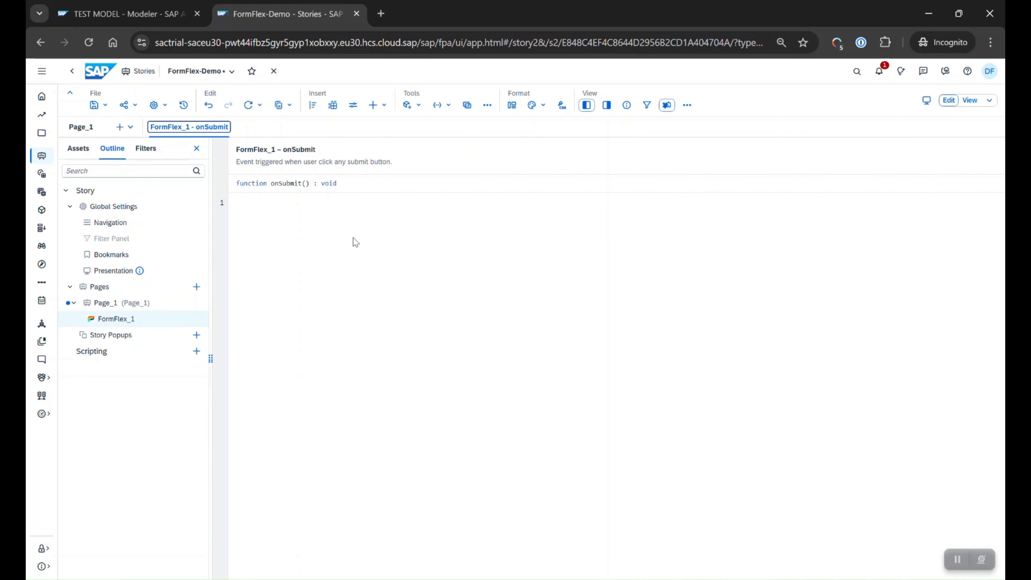
left_click(83, 132)
left_click(190, 133)
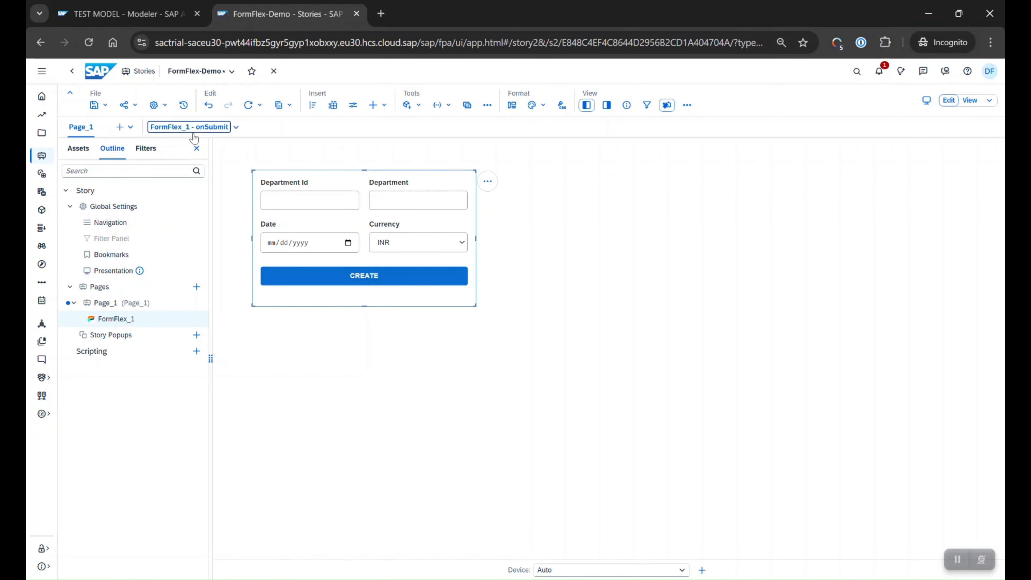
- Show the form field builder settings of FormFlex_1 alongside its onSubmit script
left_click(76, 129)
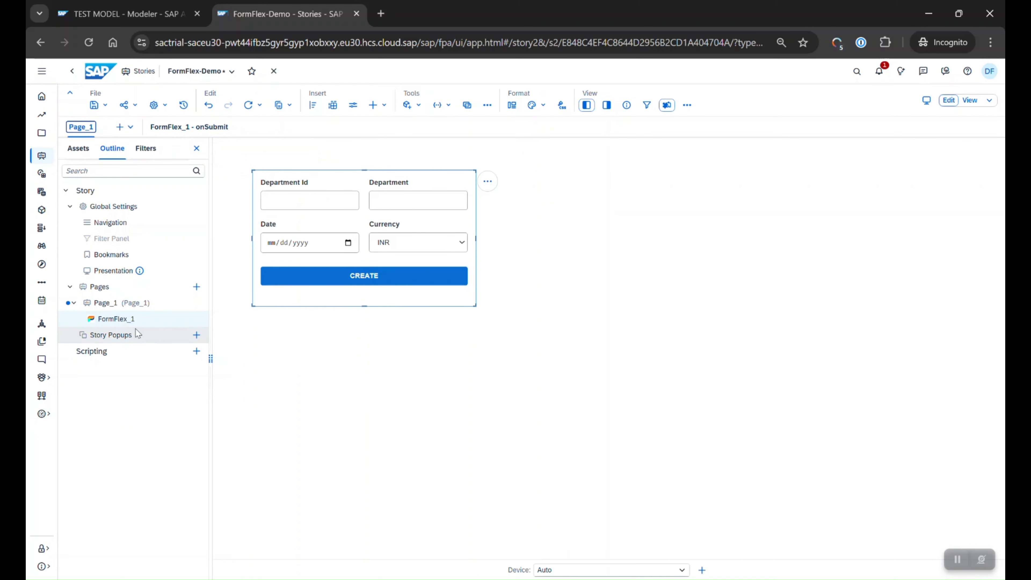
left_click(612, 110)
left_click(207, 129)
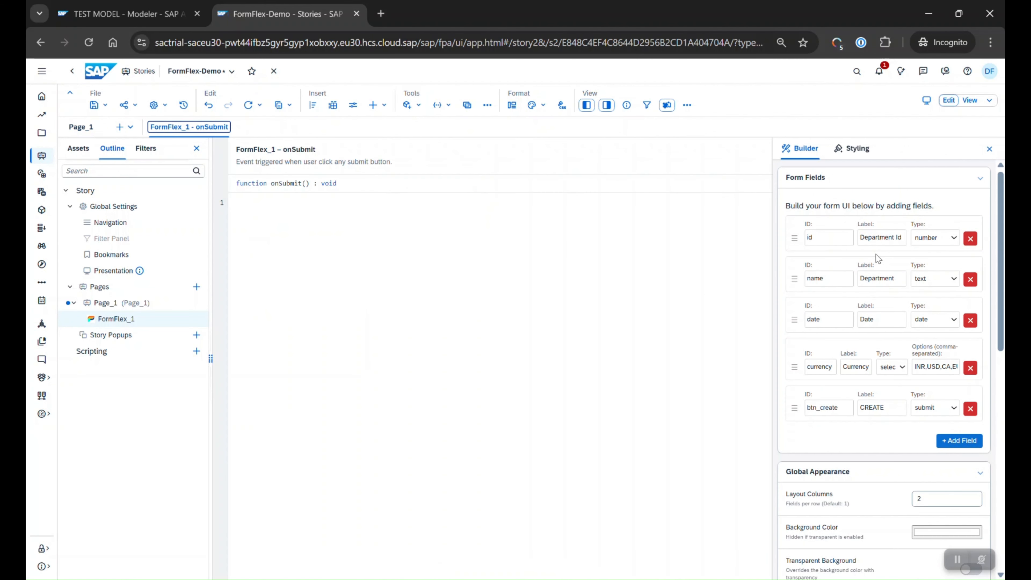
- Declare a variable id in the onSubmit script that reads FormFlex_1.getFormValue("id")
left_click(639, 252)
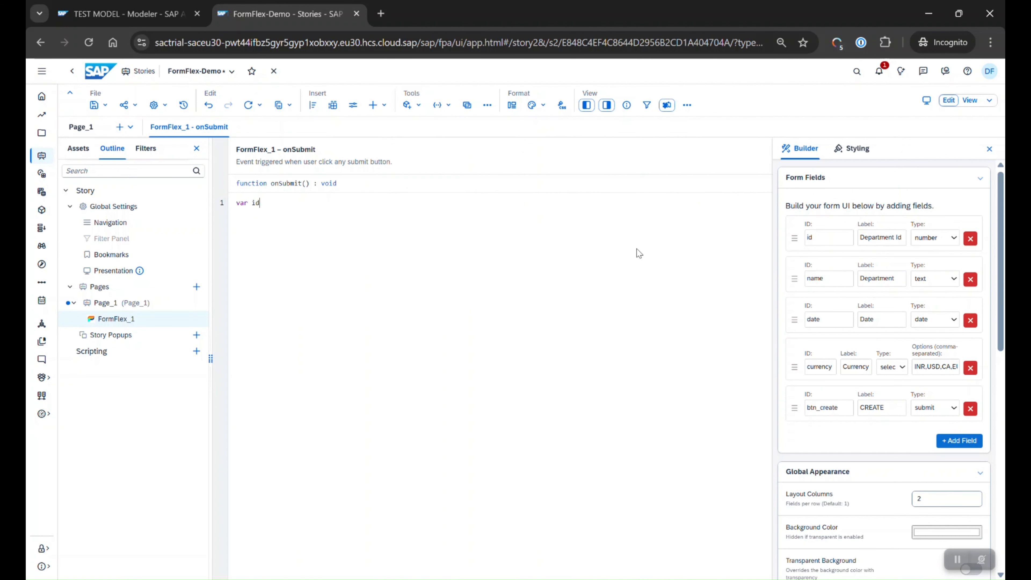
type("Fo")
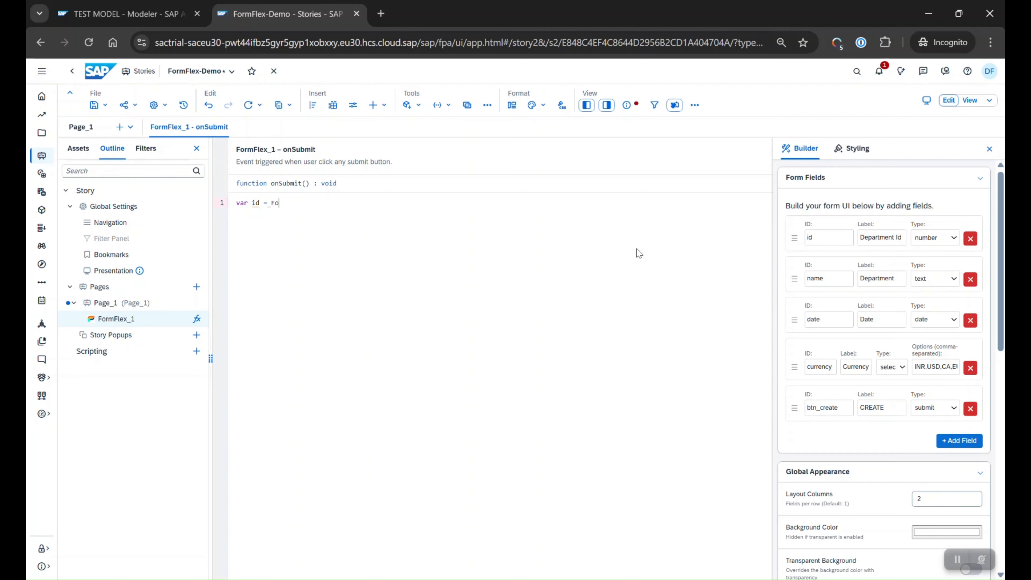
type("rmFlex_1.get")
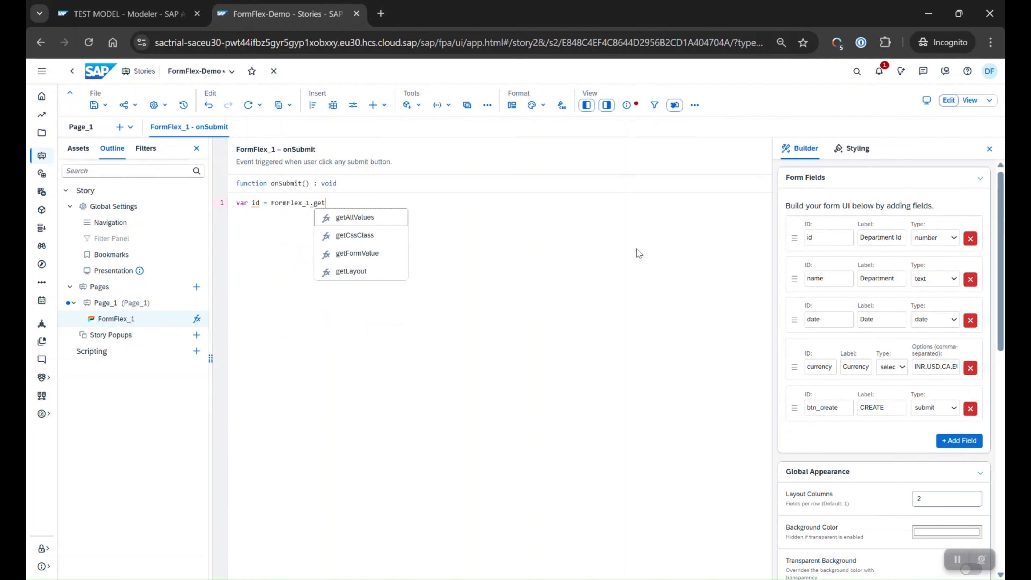
key("Down")
key("Down")
key("Return")
type("\"")
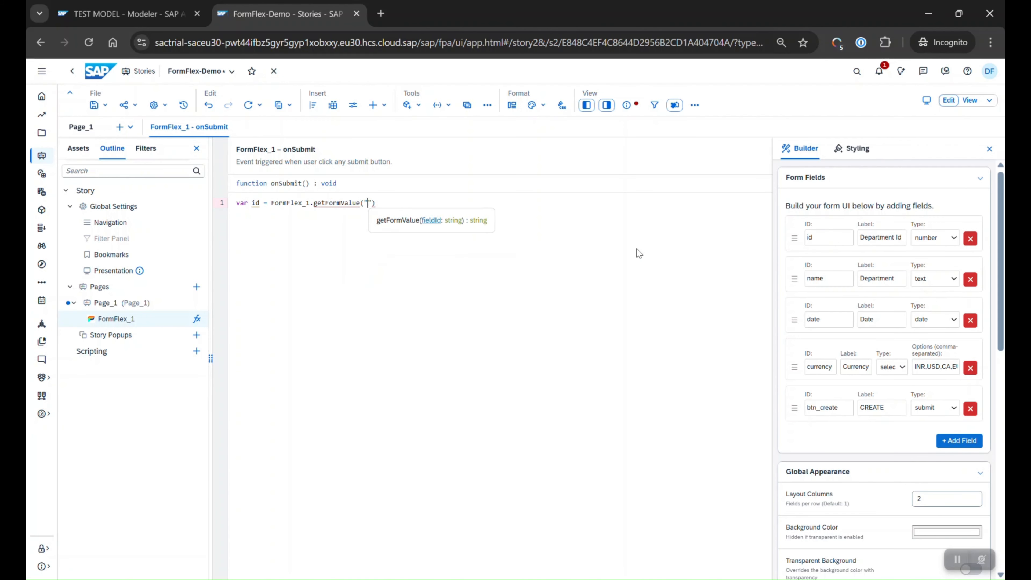
double_click(824, 237)
left_click(370, 202)
type("d")
key("BackSpace")
type("id")
key("Right")
key("Right")
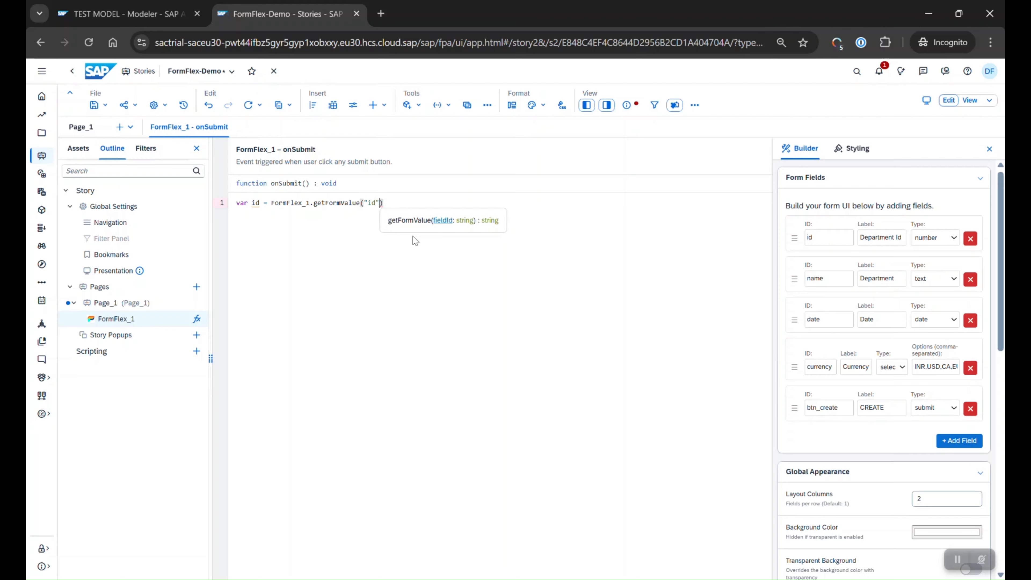
type(";")
- Duplicate the id line and adapt the copy to var name = FormFlex_1.getFormValue("name")
key("Return")
type("var id = FormFlex_1.getFormValue(\"id\");")
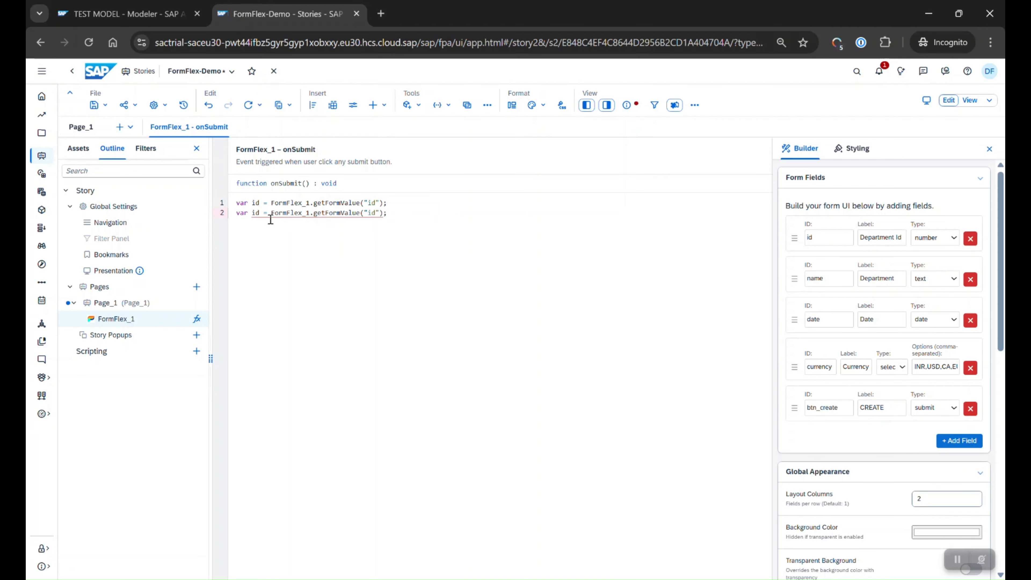
left_click(260, 213)
key("BackSpace")
key("BackSpace")
type("name")
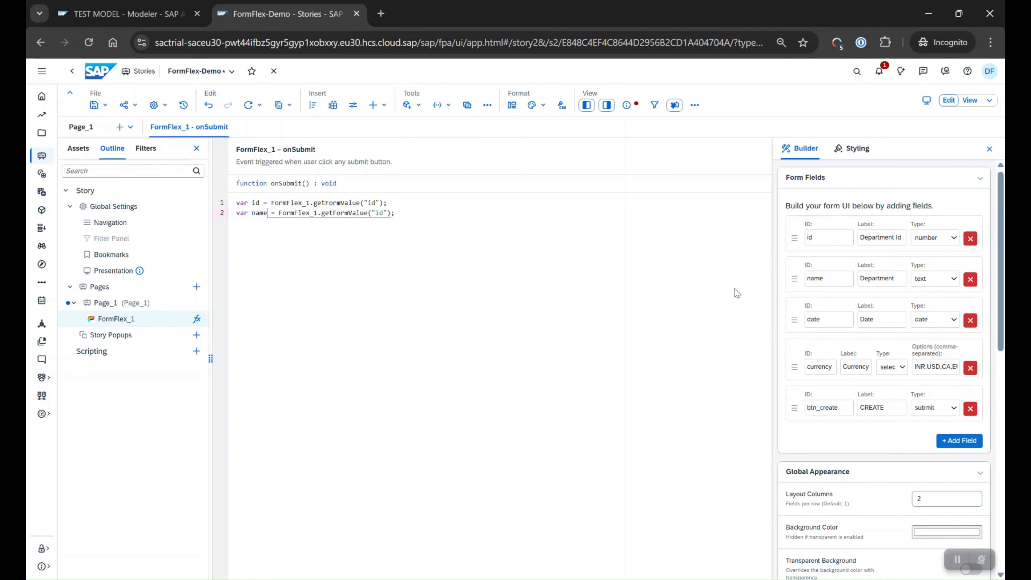
double_click(832, 278)
key("ctrl+c")
double_click(382, 216)
key("ctrl+v")
- Add a third line to the script: var date = FormFlex_1.getFormValue("date");
left_click(422, 207)
left_click(424, 215)
type("var dat")
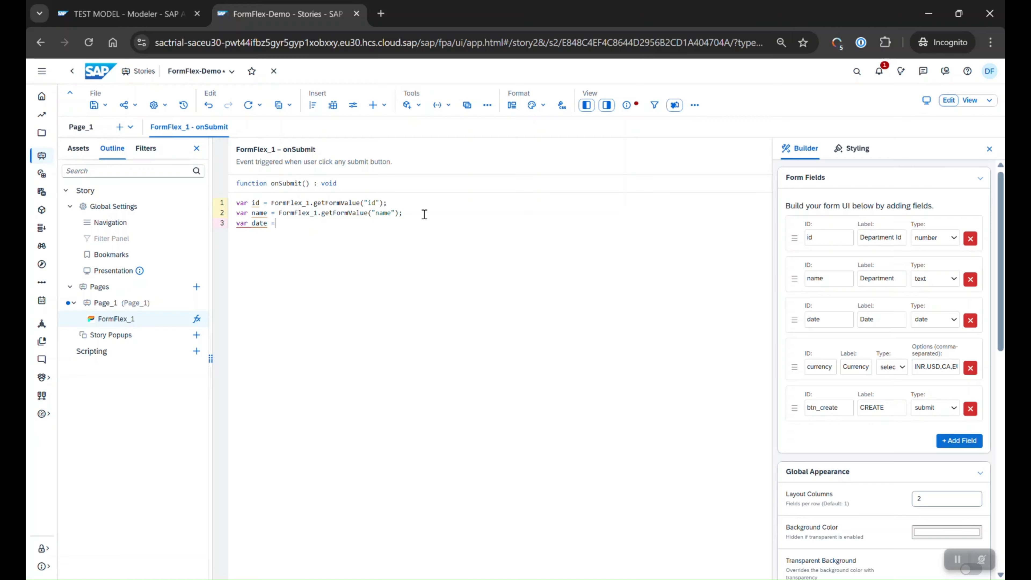
type("e = FormFlex_1.get")
key("Down")
key("Down")
key("Down")
key("Up")
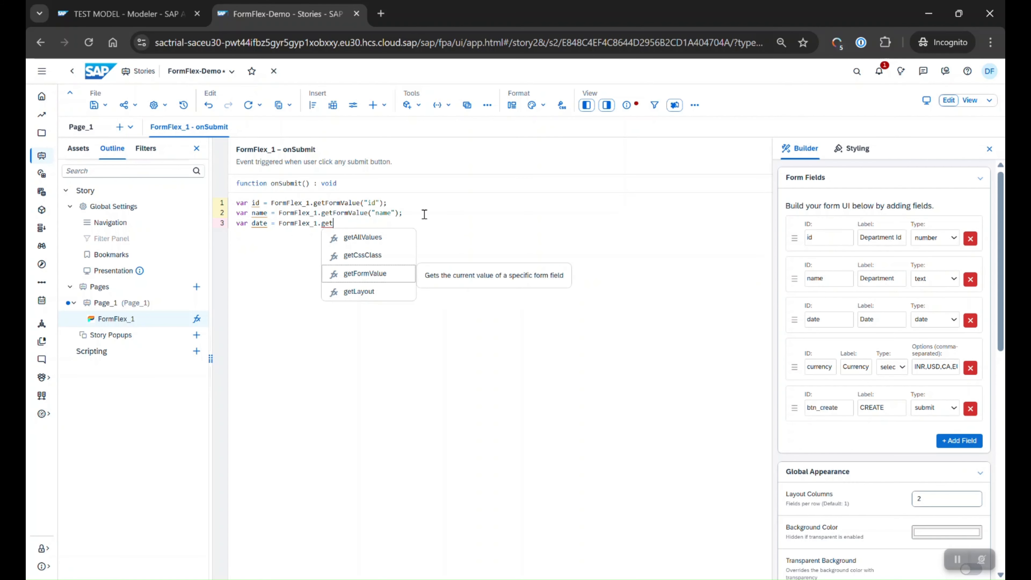
key("Return")
type("\"date\");")
- Paste the id line again and adapt it to var currency = FormFlex_1.getFormValue("currency")
key("Return")
type("var id = FormFlex_1.getFormValue(\"id\");")
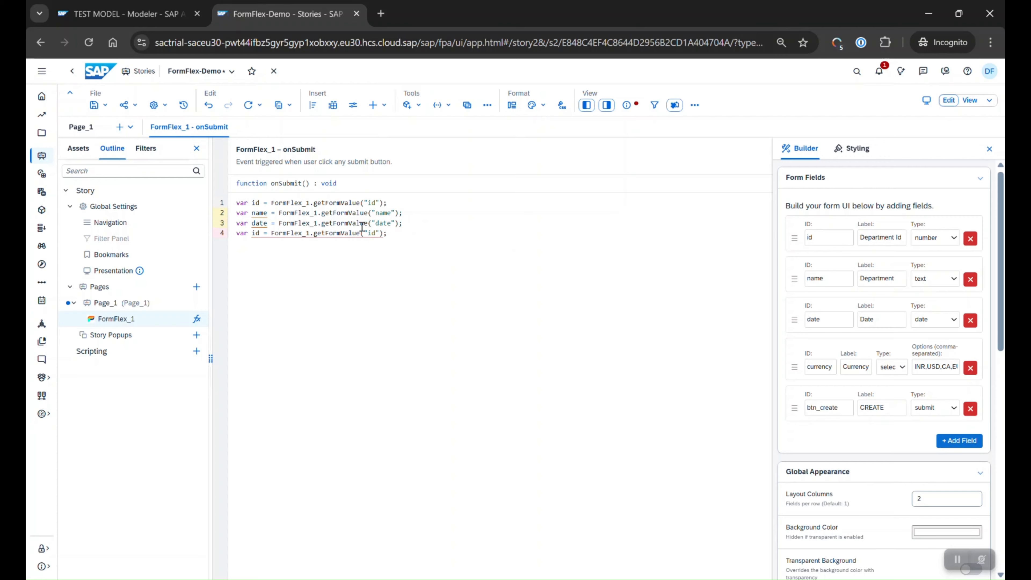
double_click(255, 233)
type("currency")
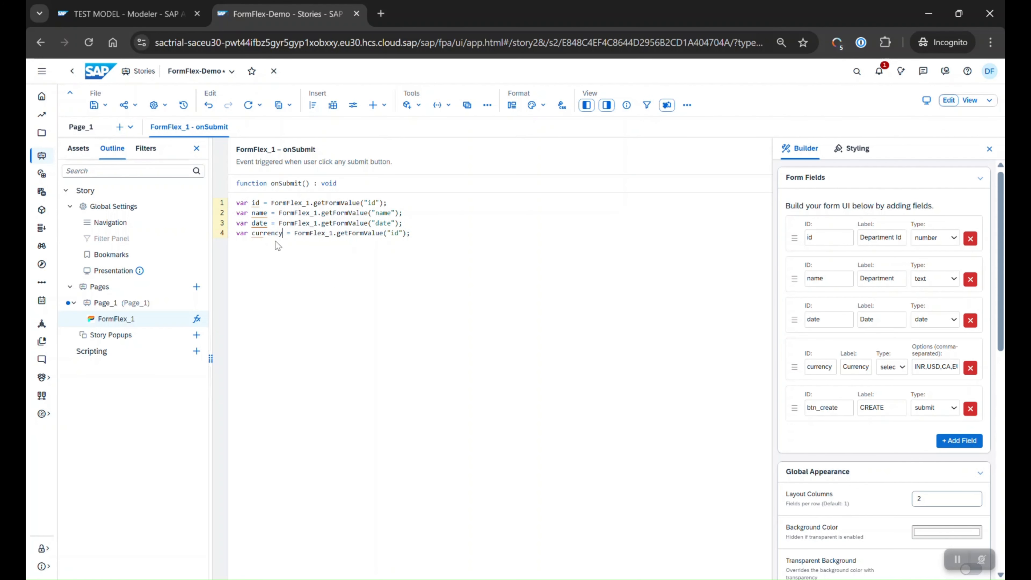
double_click(396, 233)
type("currency")
- Add a console.log statement below the variables with the arguments id, name, date and currency
left_click(517, 266)
type("con")
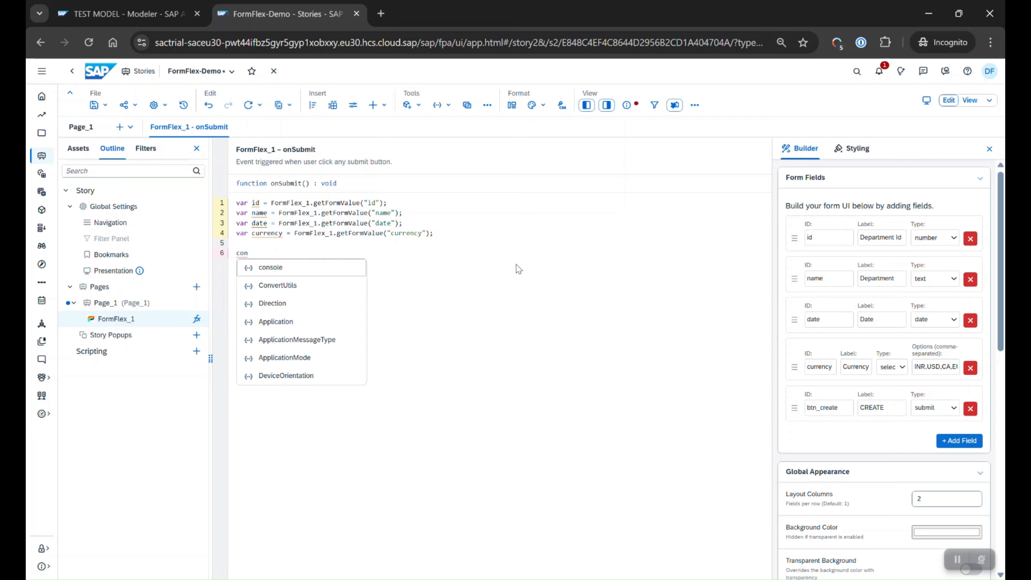
type("sole.log(id, na")
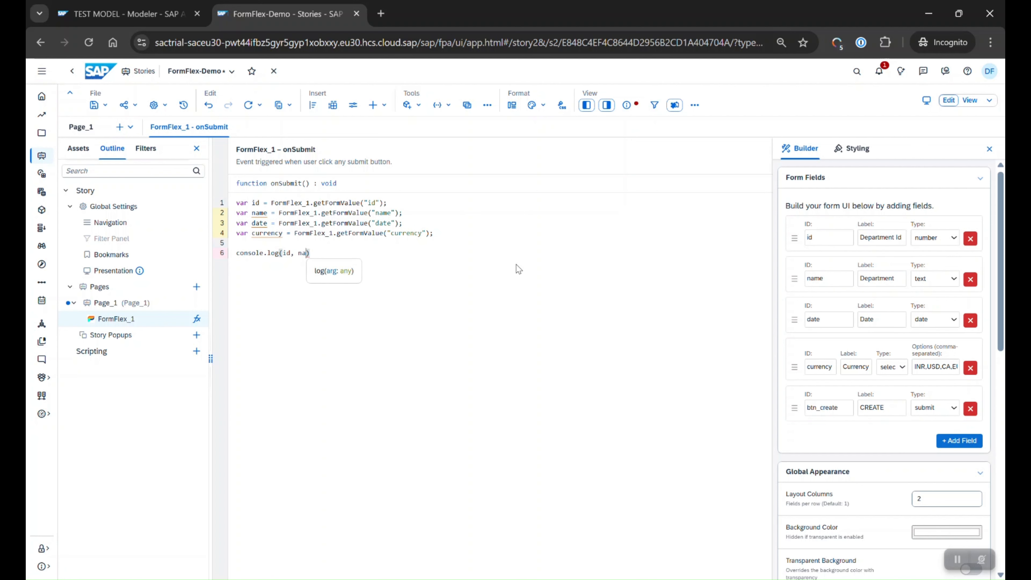
type("me, date,")
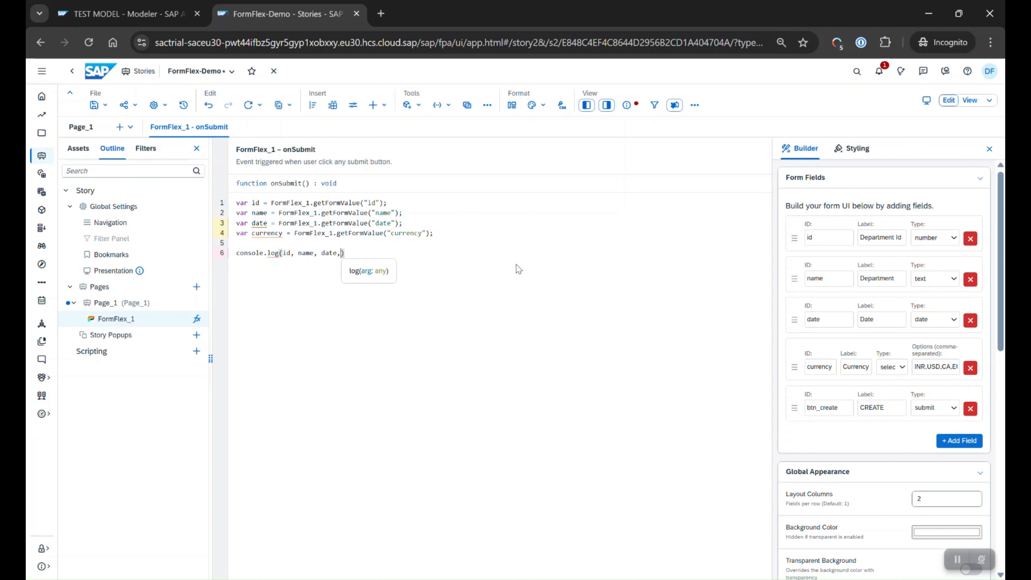
type(" currency);")
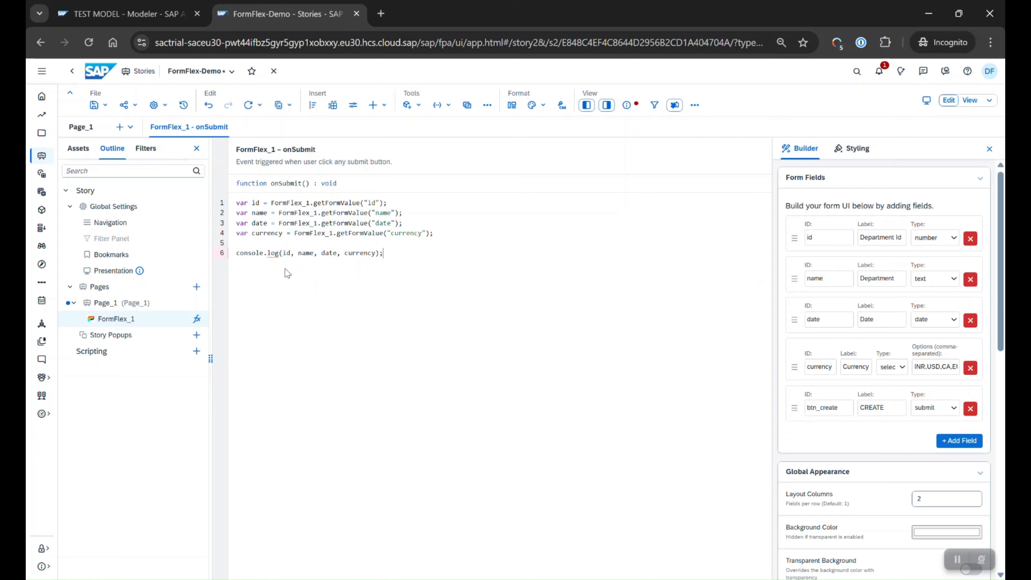
- Wrap the console.log arguments in square brackets so they are passed as a single array
left_click_drag(282, 254, 402, 255)
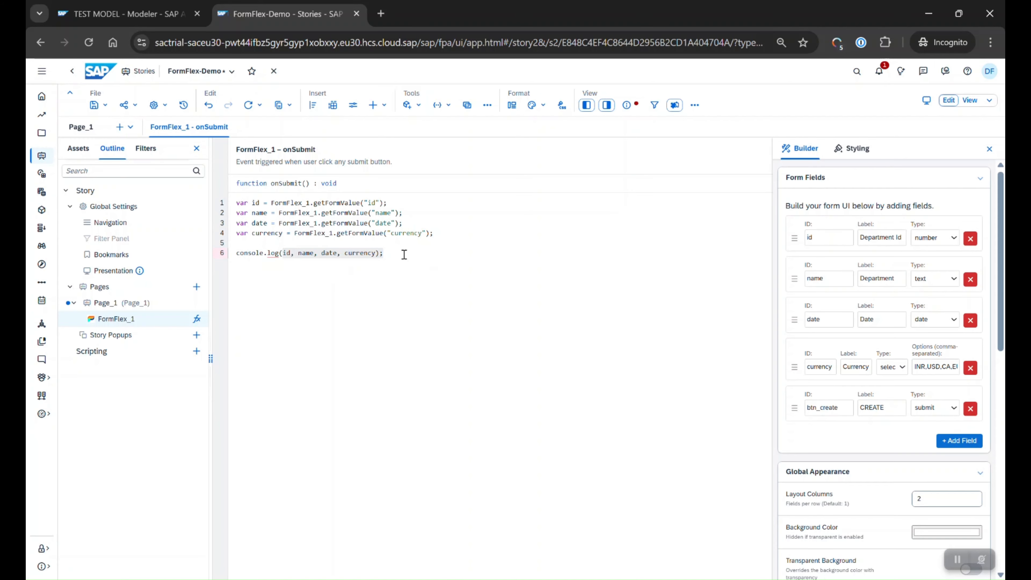
left_click(416, 254)
left_click(377, 255)
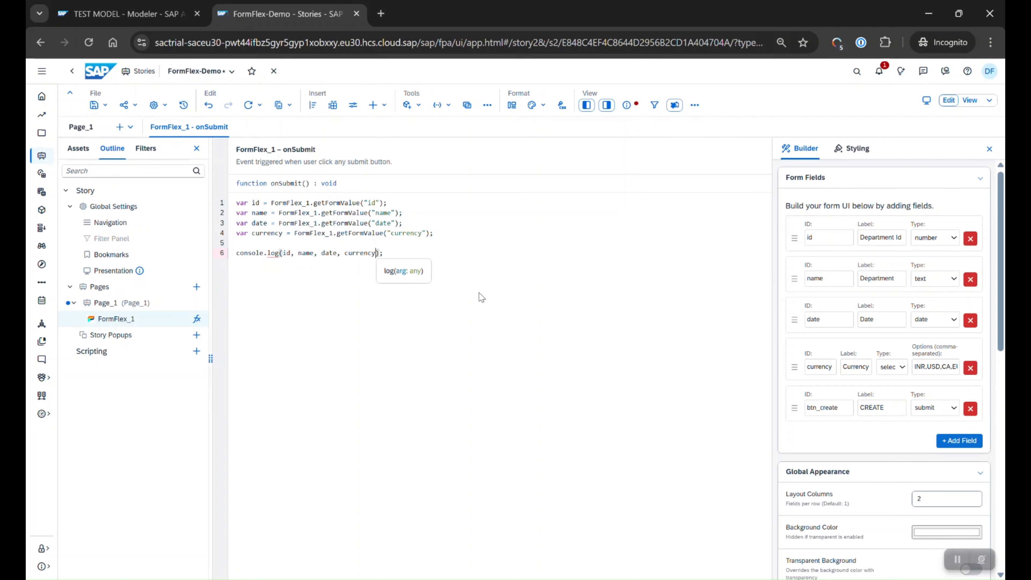
type("]")
left_click(284, 253)
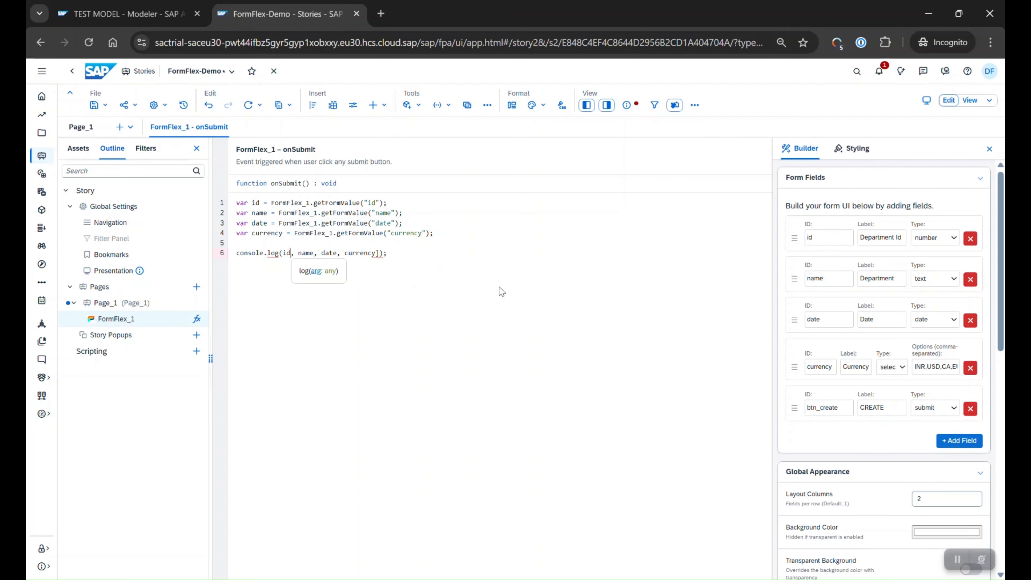
type("[")
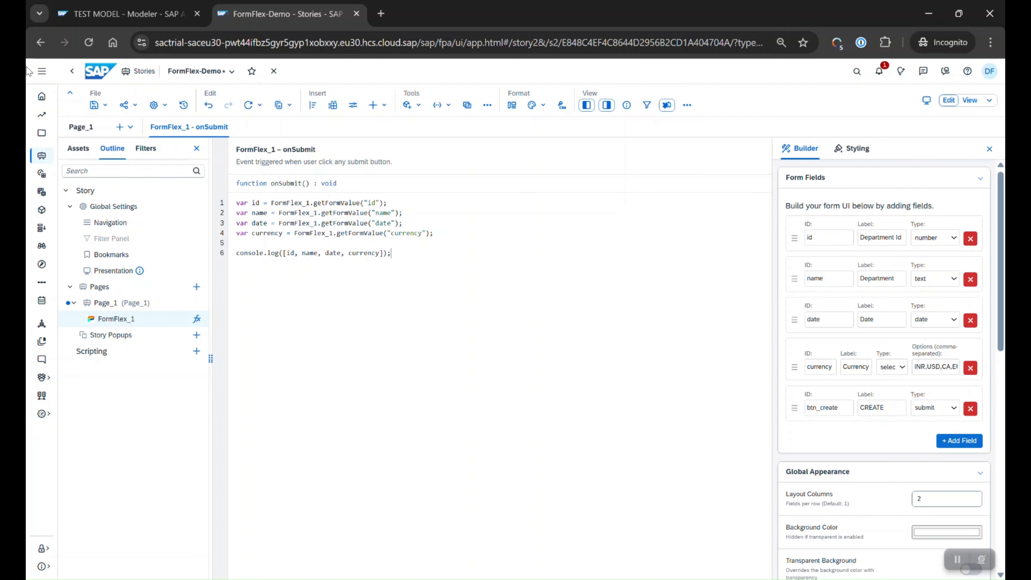
- Save the story and open it in view mode
left_click(103, 106)
left_click(124, 120)
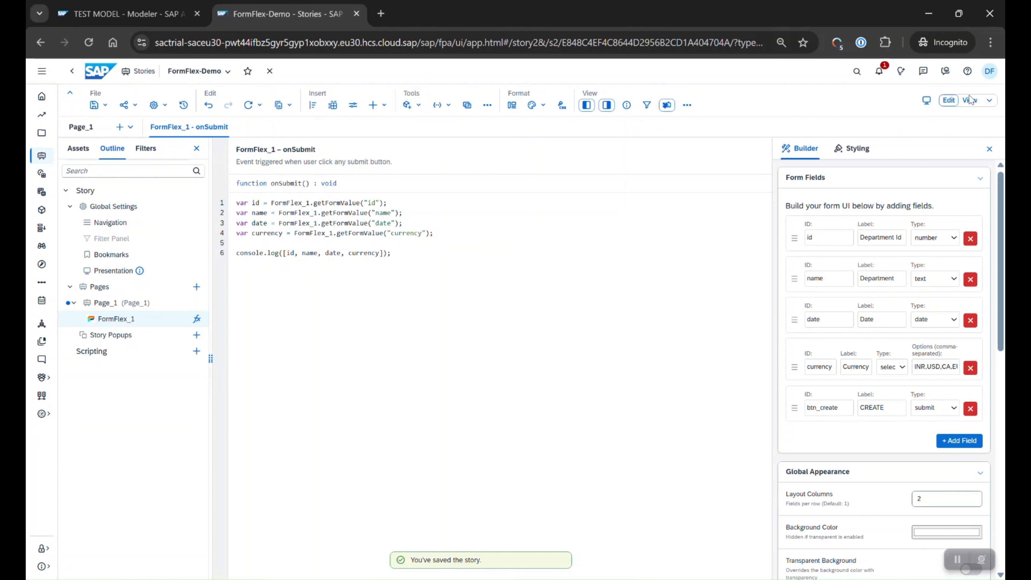
left_click(968, 101)
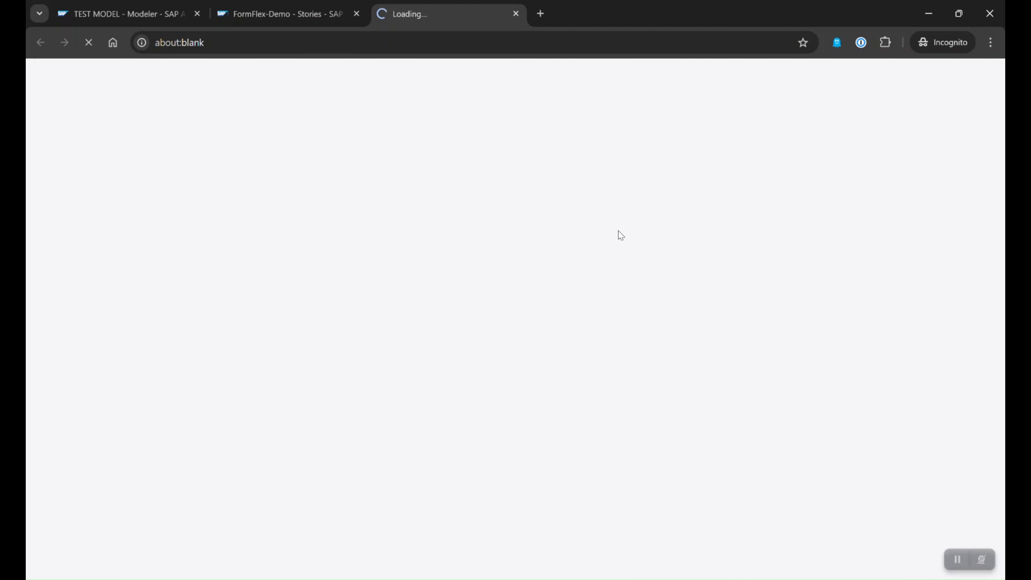
- Open the browser's developer console for the story preview and clear its output
left_click(990, 43)
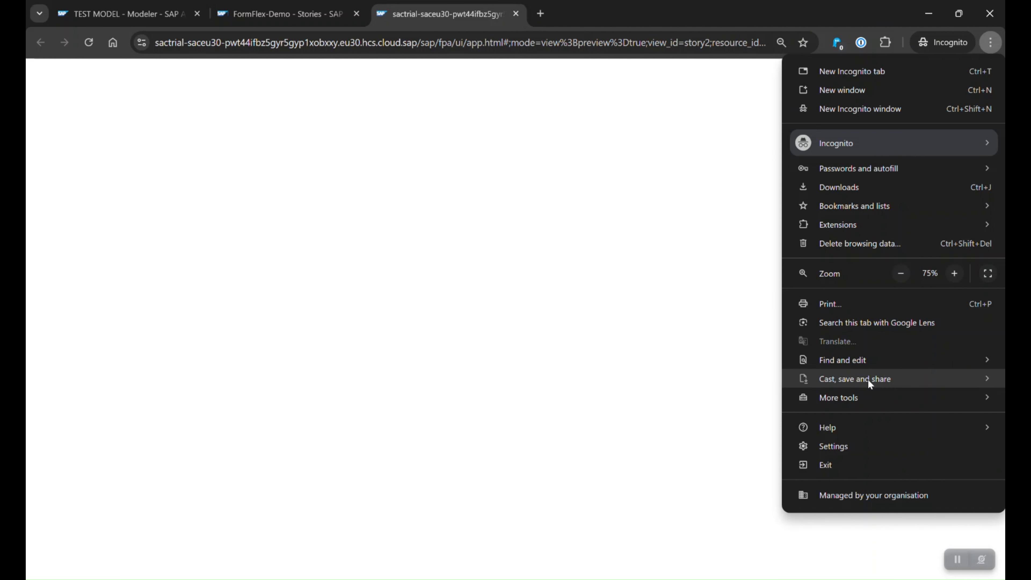
mouse_move(892, 394)
left_click(690, 510)
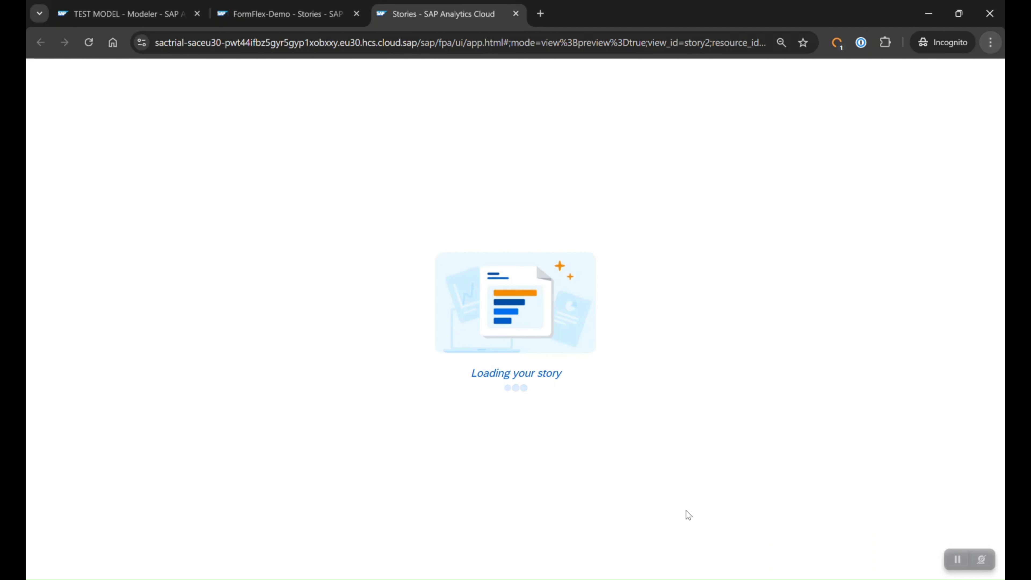
left_click(682, 84)
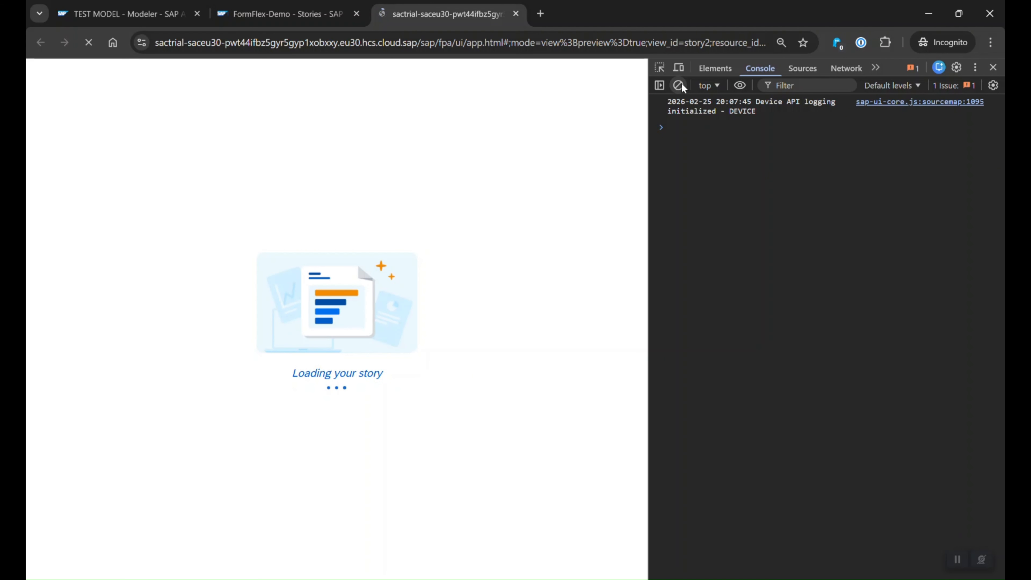
left_click(284, 14)
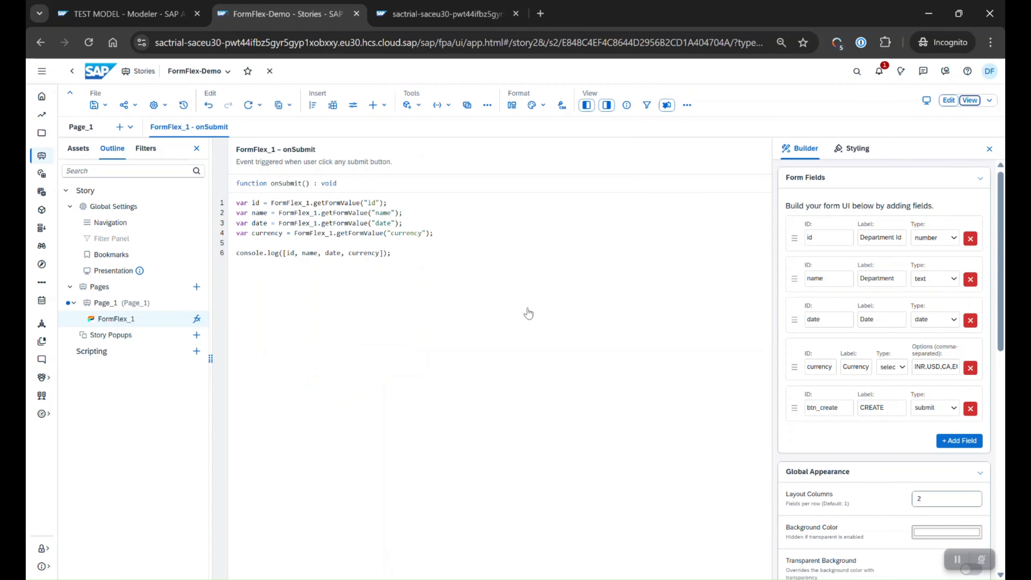
left_click(980, 471)
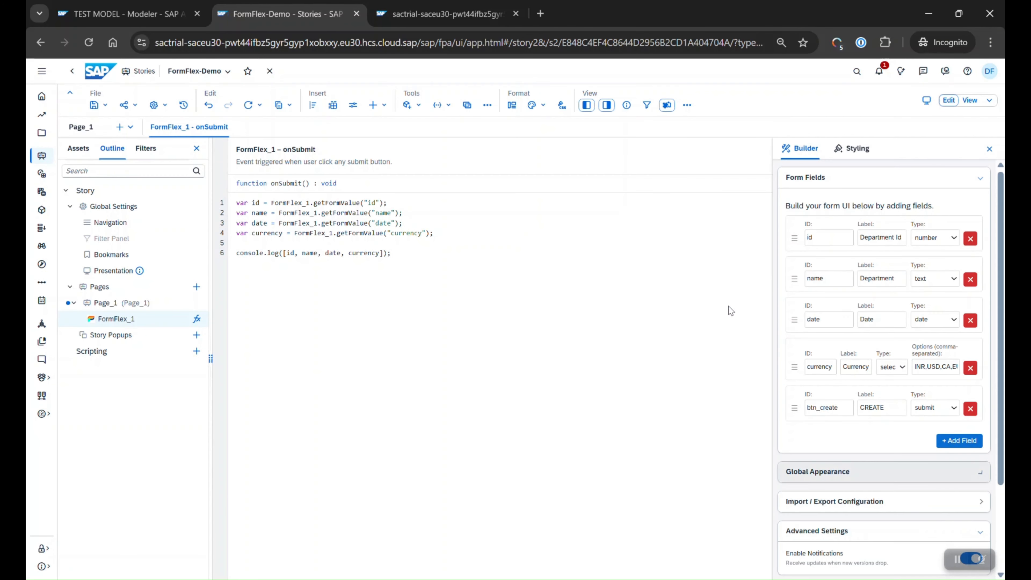
left_click(457, 6)
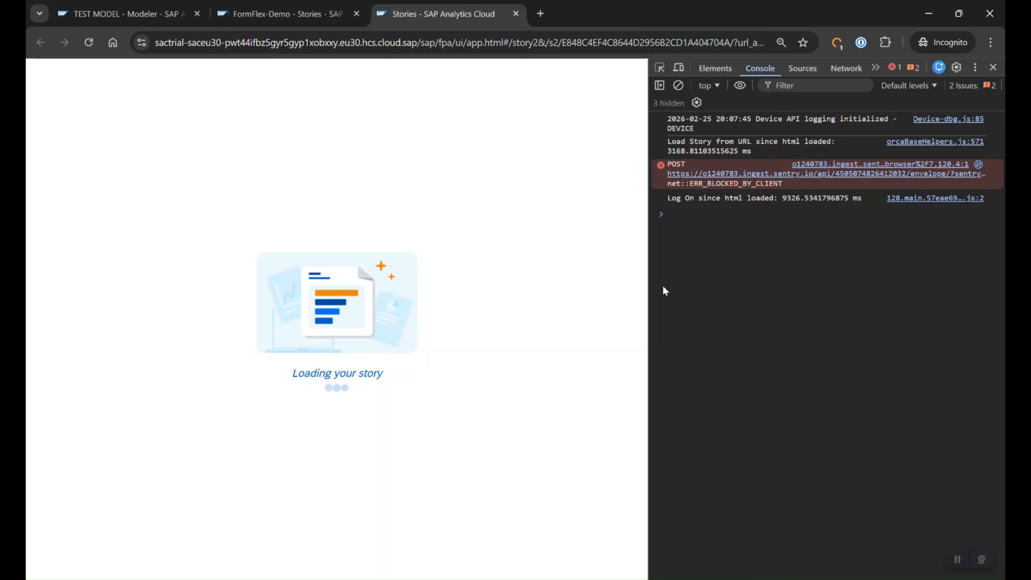
- Clear the console, then submit the empty form and inspect the logged array of field values
left_click(682, 87)
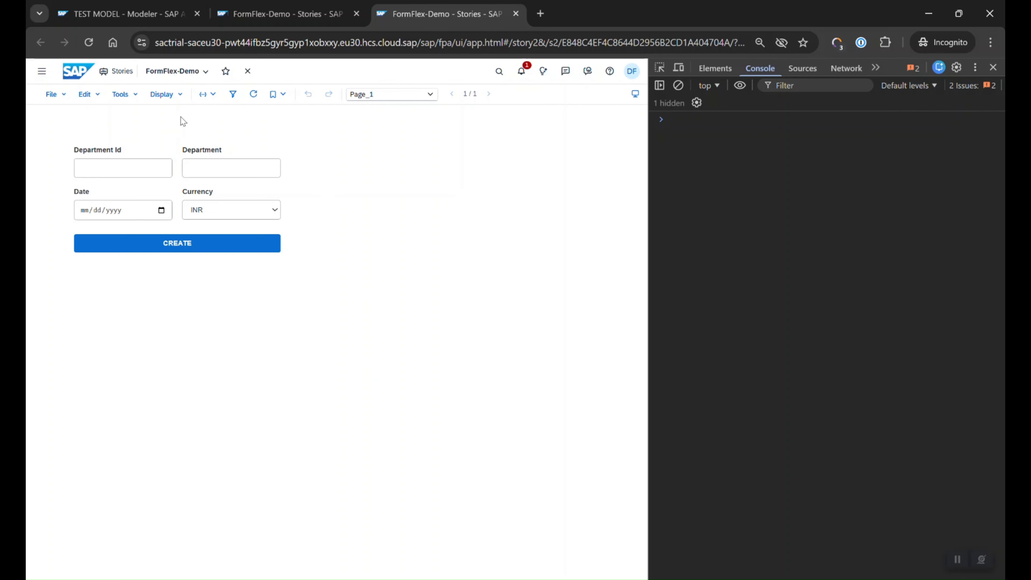
left_click(196, 246)
left_click(674, 120)
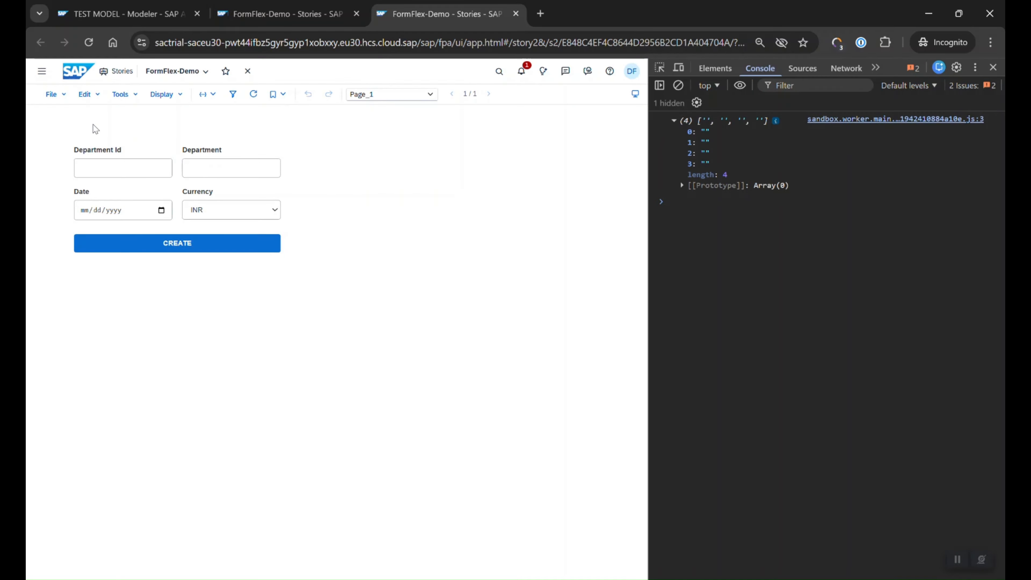
- Fill in the form with Department Id 1, Department IT, date 02/12/2026 and currency USD
left_click(140, 166)
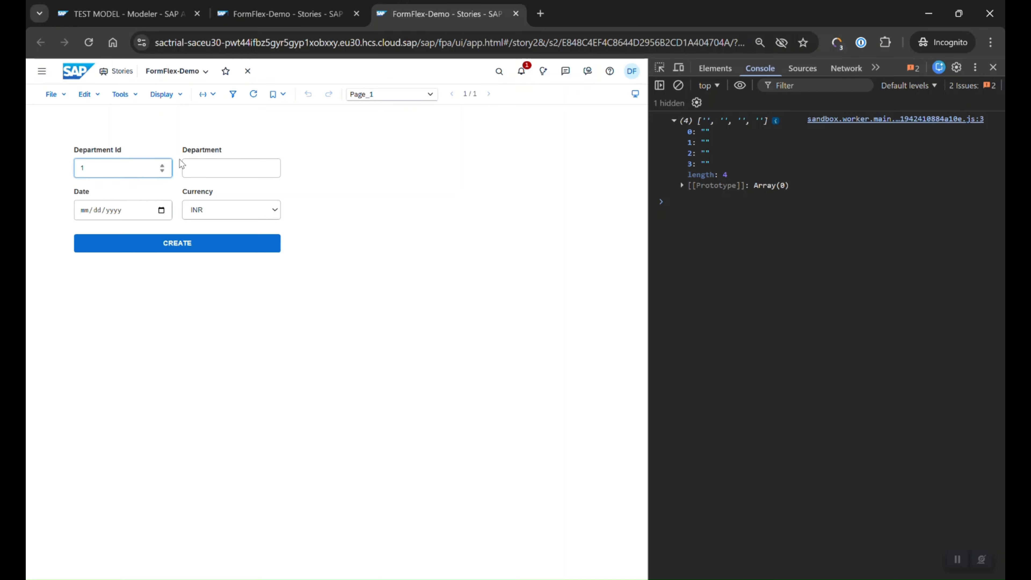
left_click(196, 161)
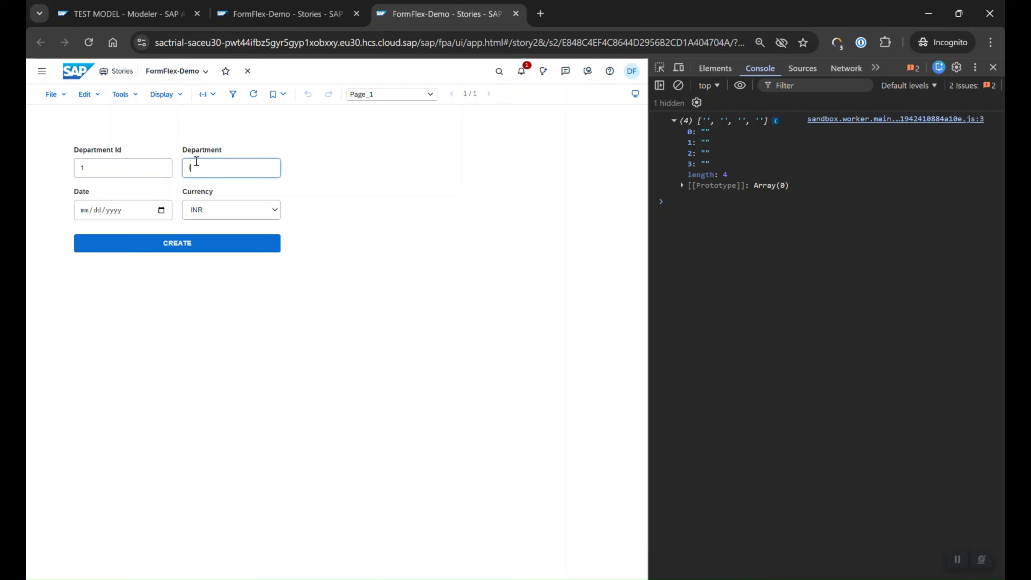
left_click(166, 210)
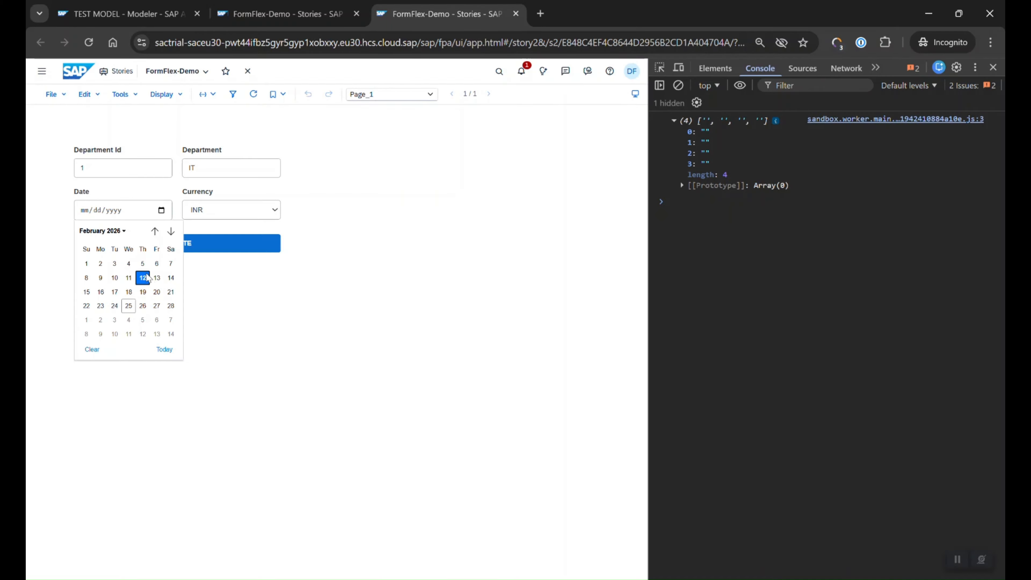
left_click(148, 279)
left_click(161, 210)
left_click(122, 231)
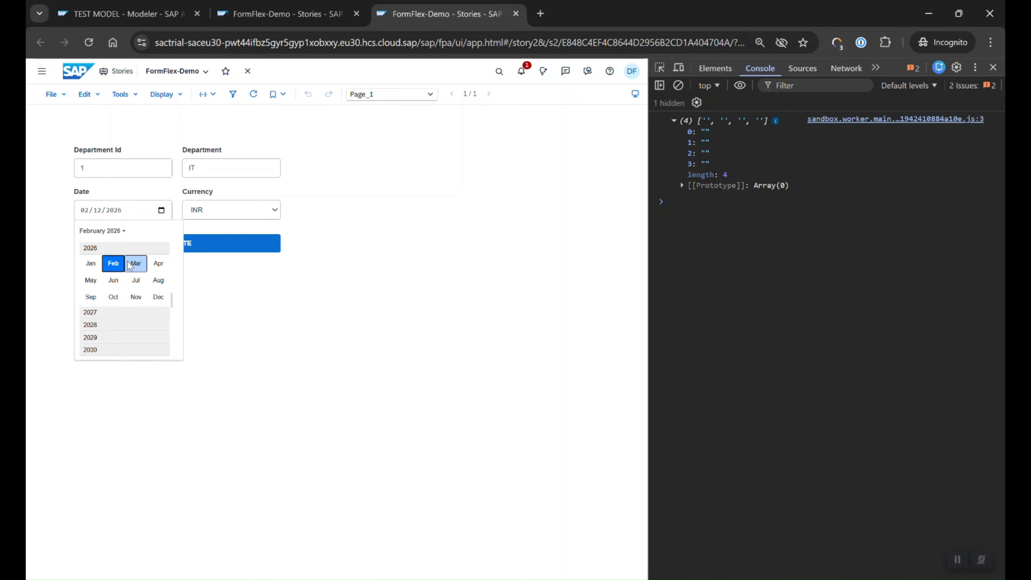
left_click(242, 204)
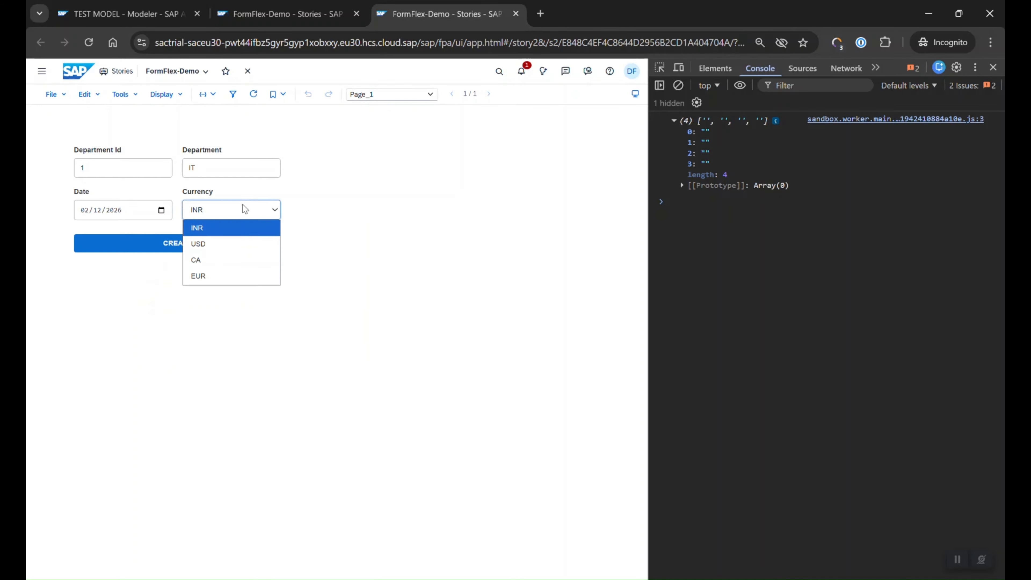
left_click(211, 243)
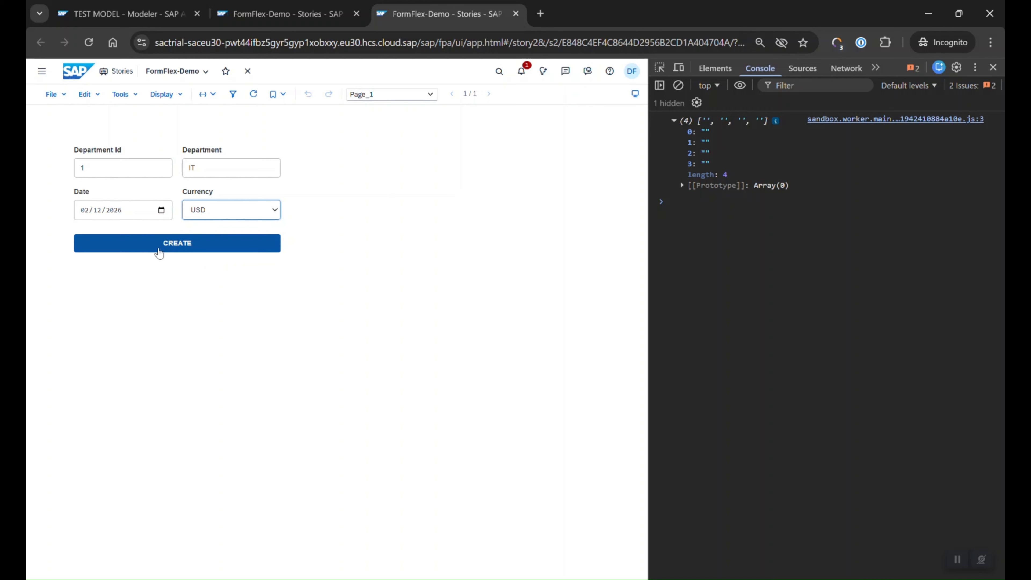
- Submit the filled form and expand the newly logged array in the console
left_click(159, 250)
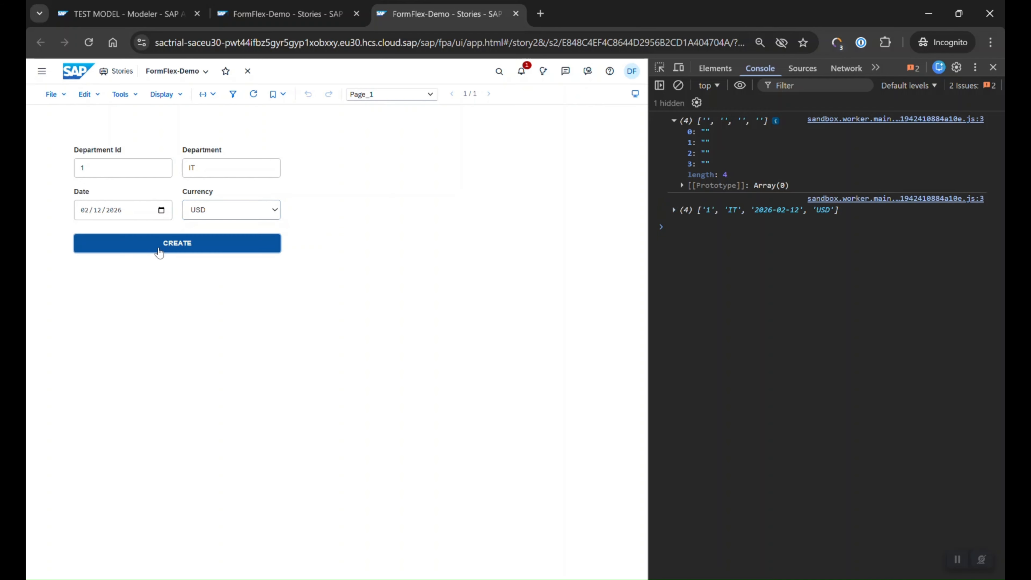
left_click(695, 209)
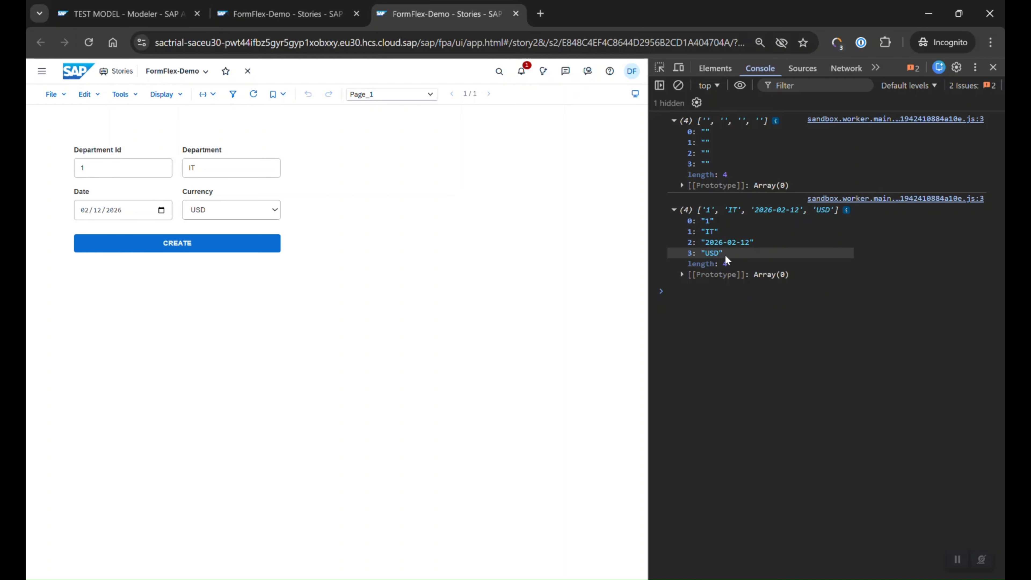
- In the story editor, add a scripting planning model and link it to TEST MODEL
left_click(276, 14)
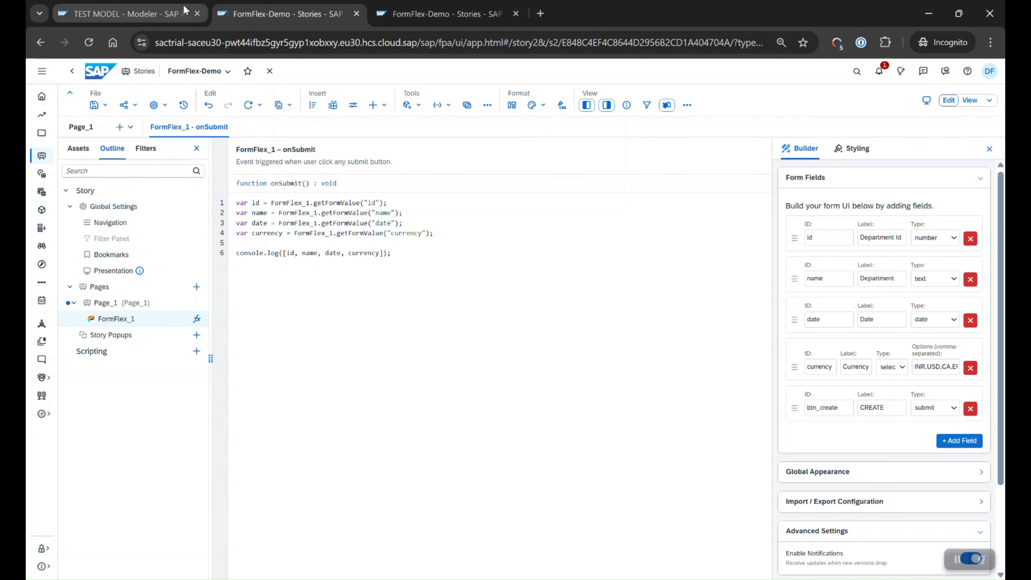
left_click(202, 352)
left_click(230, 303)
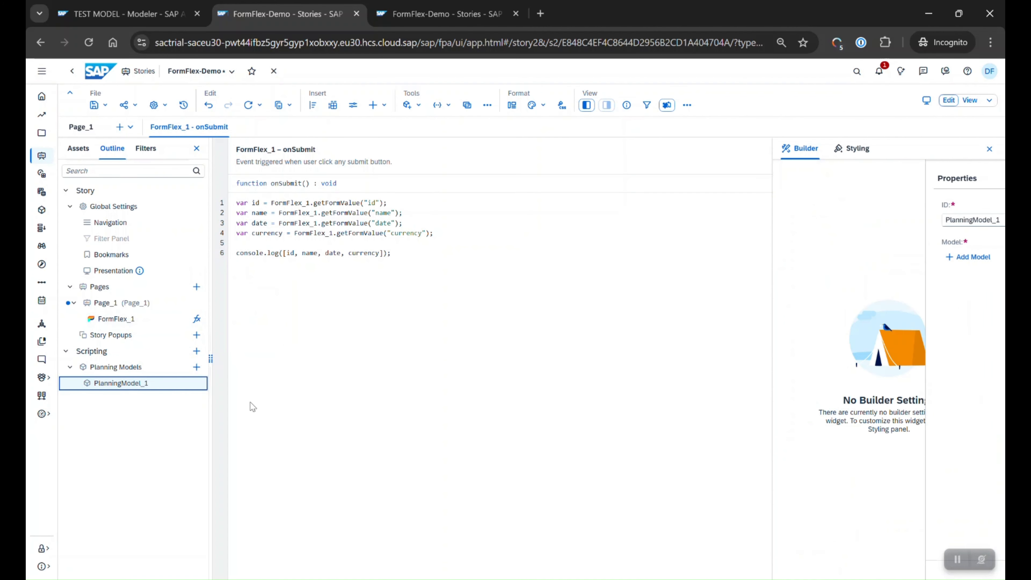
left_click(816, 256)
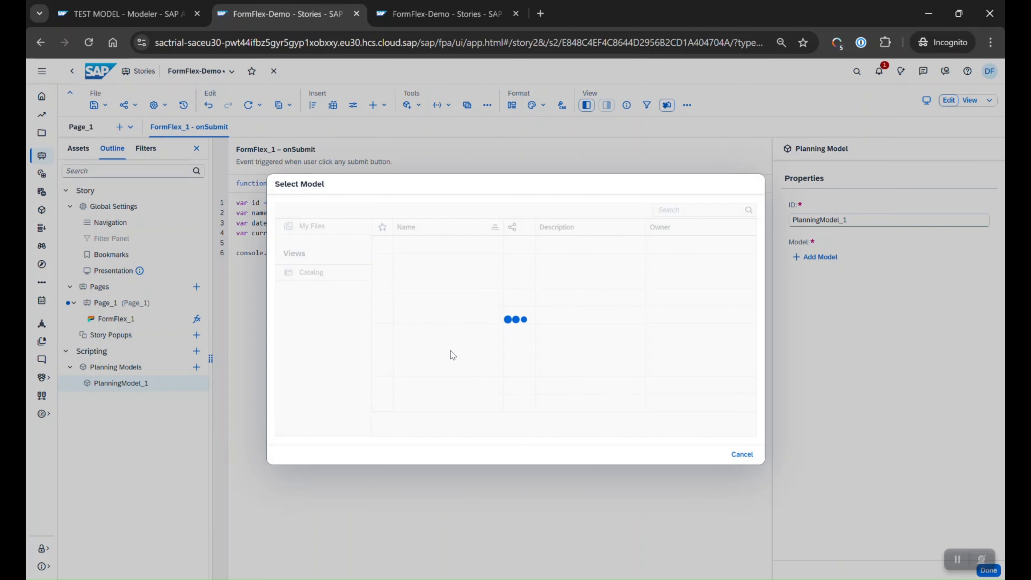
left_click(430, 279)
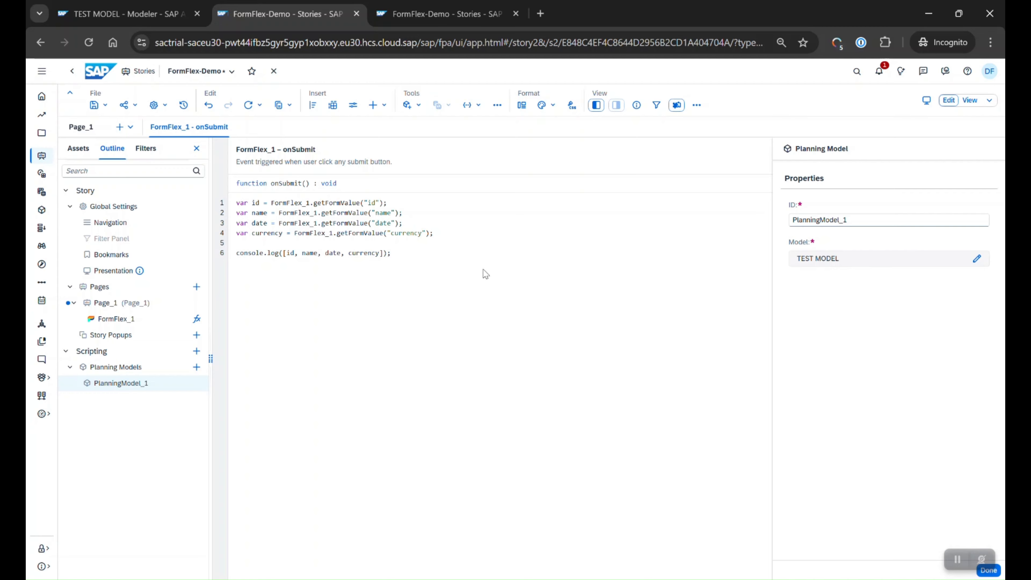
- Below the console.log line of the onSubmit script, declare var pl with a PlanningModel_1.createMembers() call
key("Return")
type("var pl = Pl")
key("Down")
key("Down")
key("Down")
key("Down")
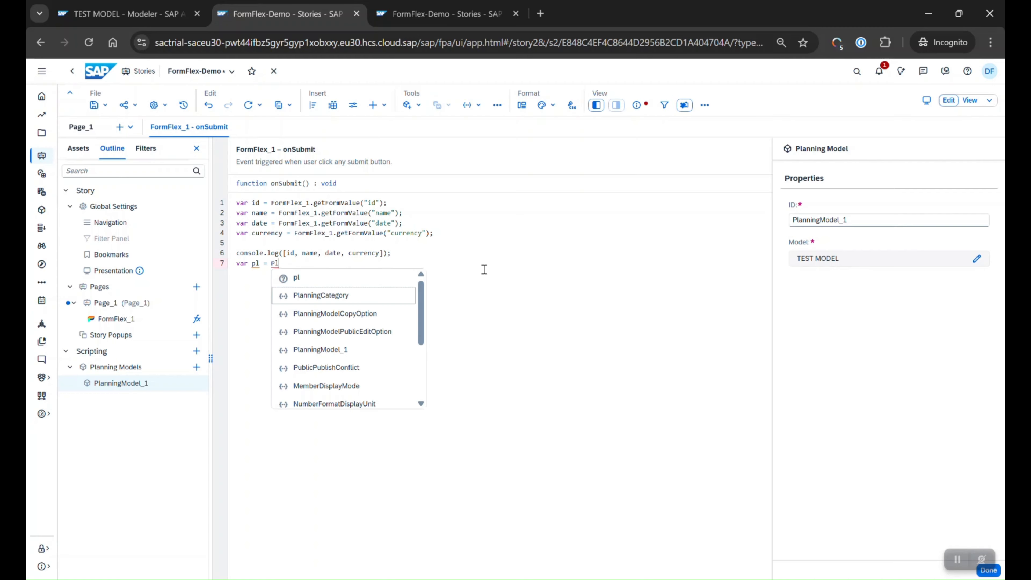
key("Return")
type(".")
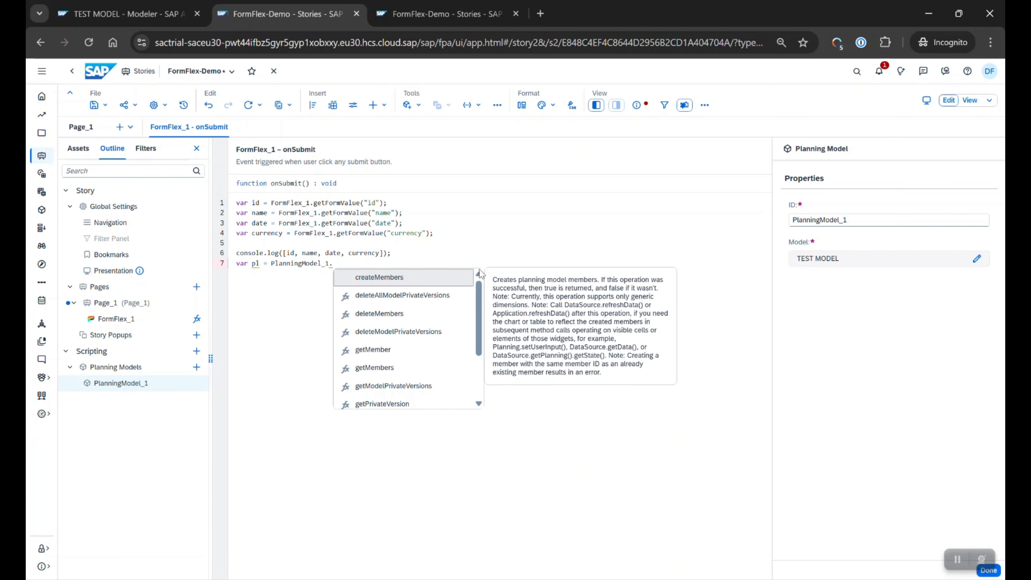
left_click(414, 279)
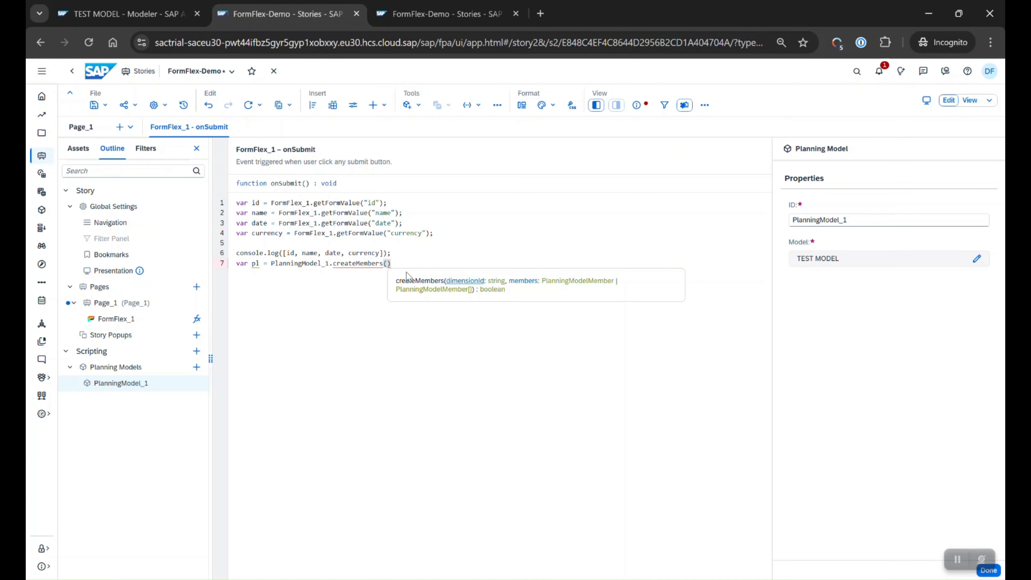
- Check the dimension's name in TEST MODEL, and enter "DEPARMENT" as the first createMembers argument, ending the statement with a semicolon
left_click(150, 12)
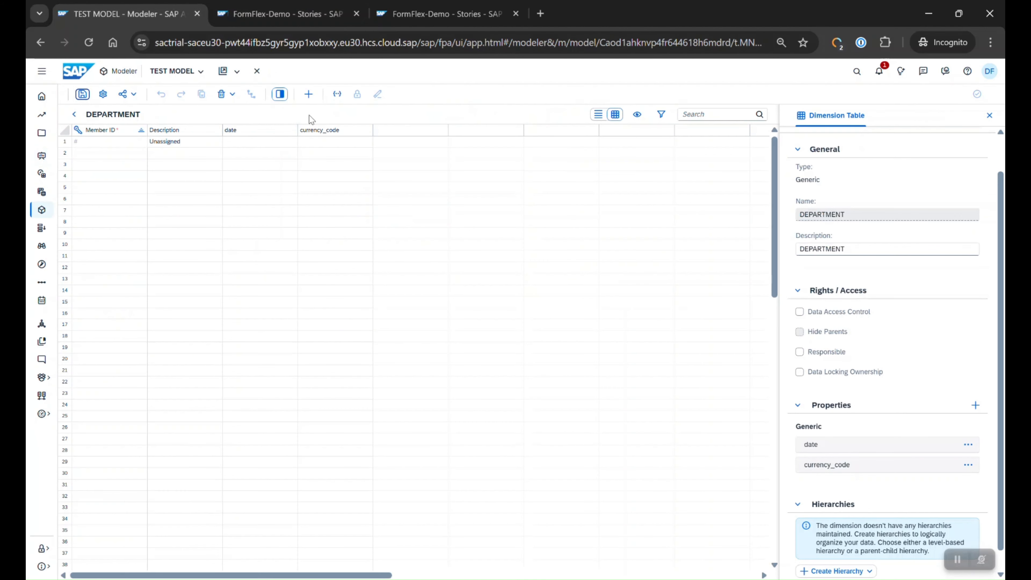
left_click(280, 13)
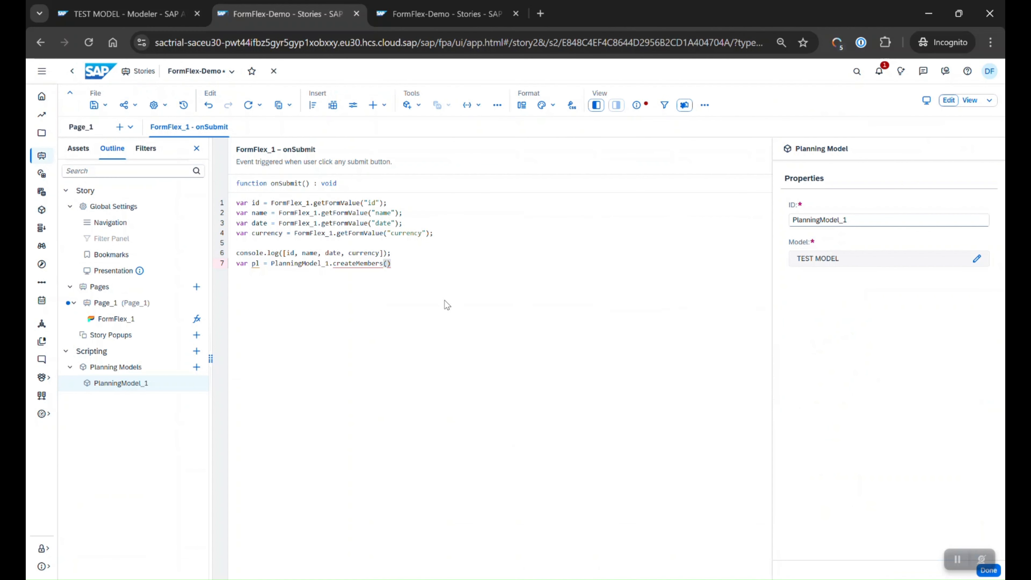
type("\"")
type("DEPARMEN")
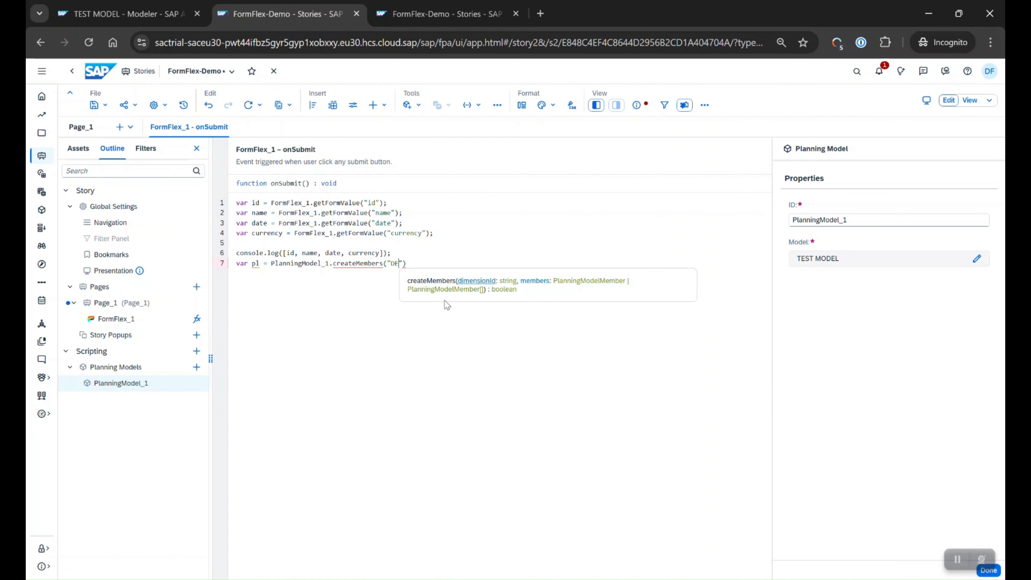
type("T")
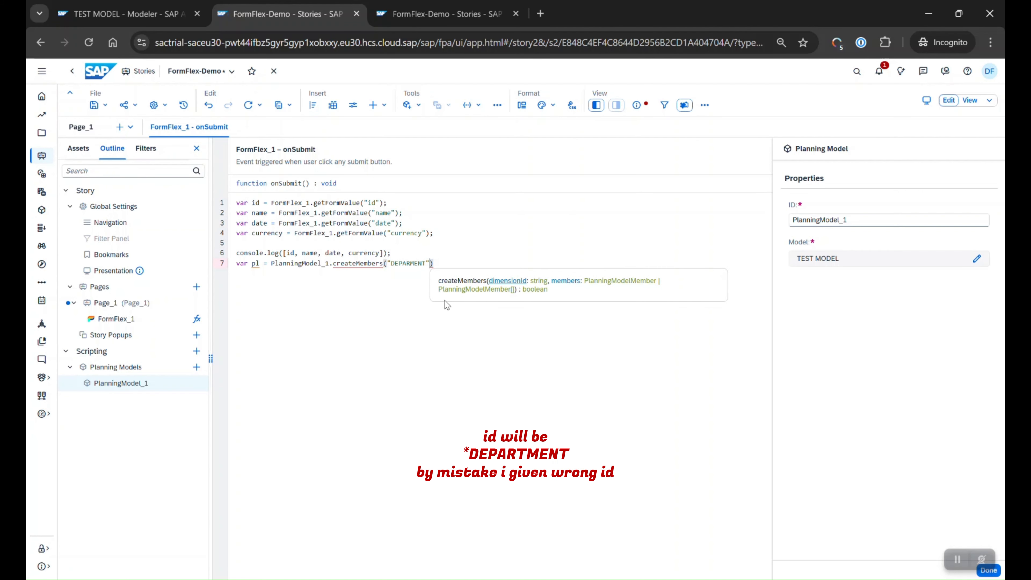
type("\",);")
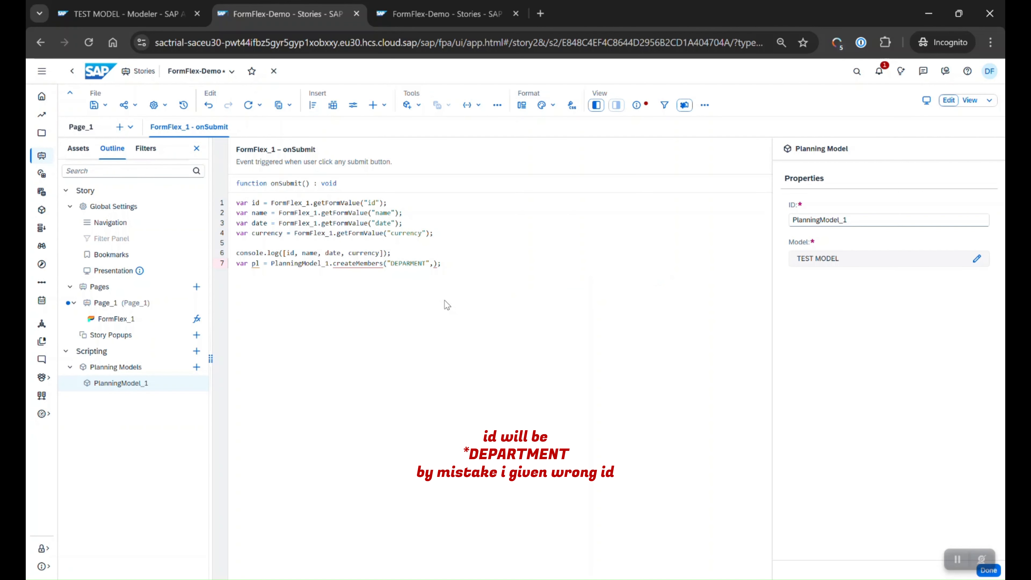
- Add a multi-line object as the second createMembers argument, with the entry id:id
left_click(432, 273)
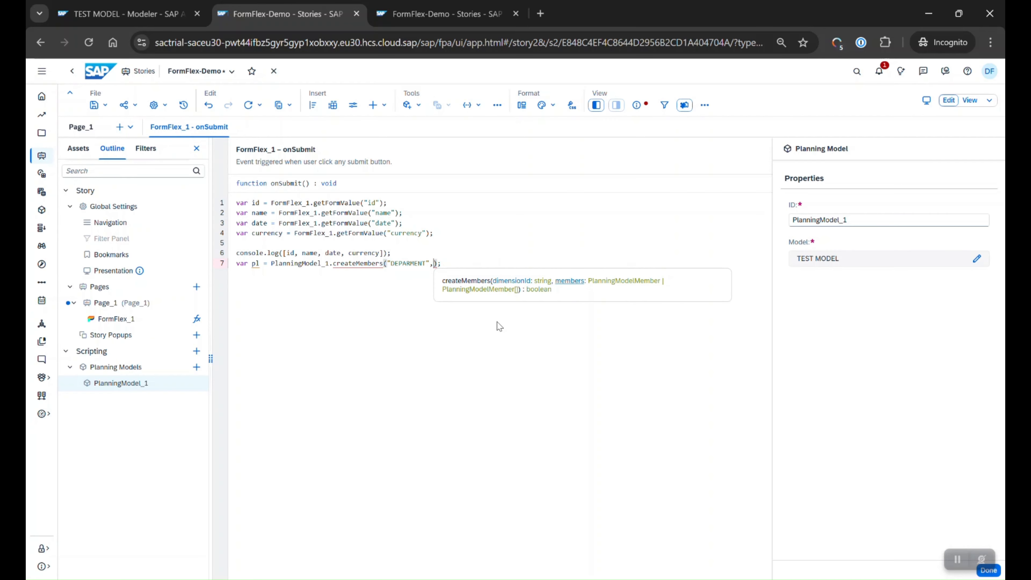
key("Return")
key("BackSpace")
key("BackSpace")
key("BackSpace")
key("BackSpace")
key("BackSpace")
key("BackSpace")
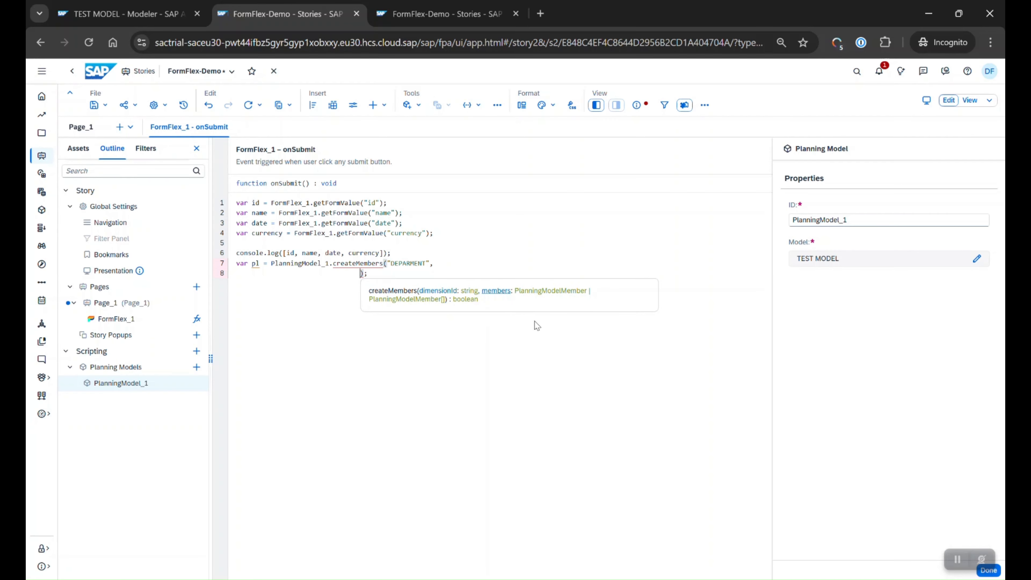
left_click(475, 265)
key("BackSpace")
type("{")
key("Return")
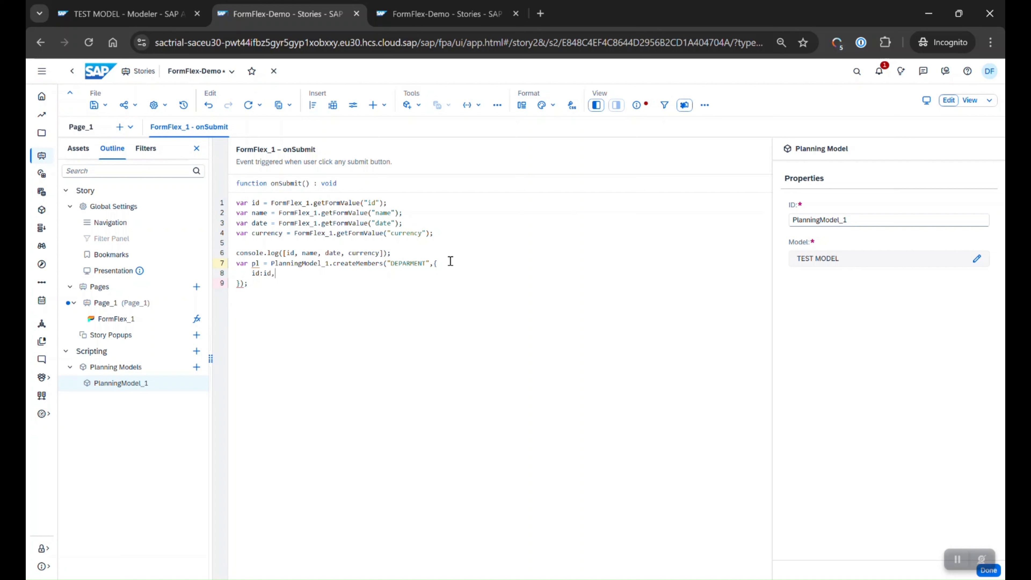
- Rename the four form value variables to dept_id, dept_name, dept_date and dept_currency
left_click(290, 243)
left_click(251, 203)
type("d")
type("epa")
type("_")
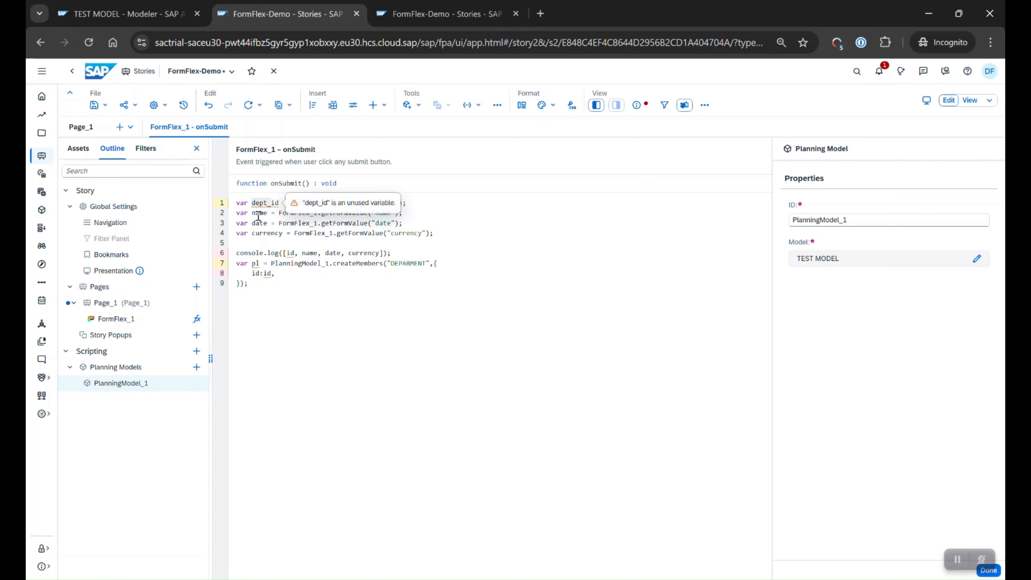
left_click(252, 214)
type("dept_")
left_click(252, 224)
type("dept_")
left_click(252, 233)
type("dept_")
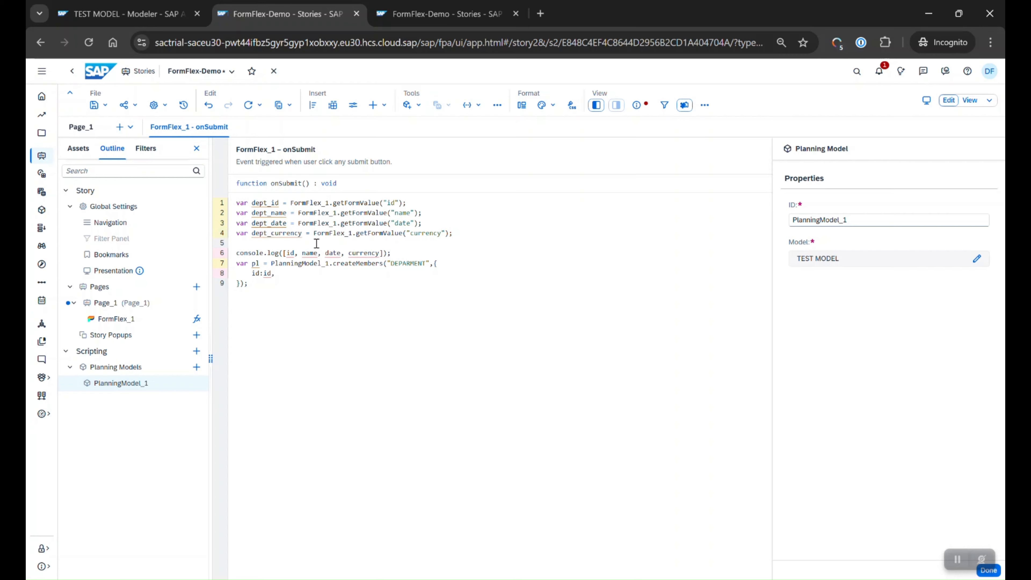
- Replace the member object's id value with the prefix dept_, and comment out the console.log line with a blank line below it
left_click(271, 274)
key("BackSpace")
key("BackSpace")
type("dept_")
left_click(415, 255)
key("ctrl+slash")
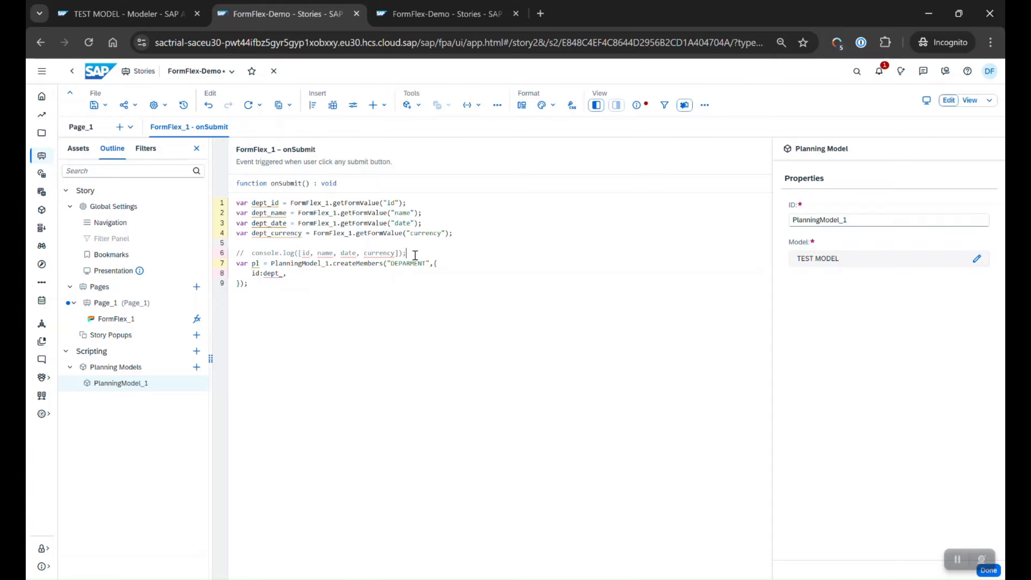
key("Return")
- Complete the member object's id value as dept_id and add a description entry set to dept_name
left_click(315, 285)
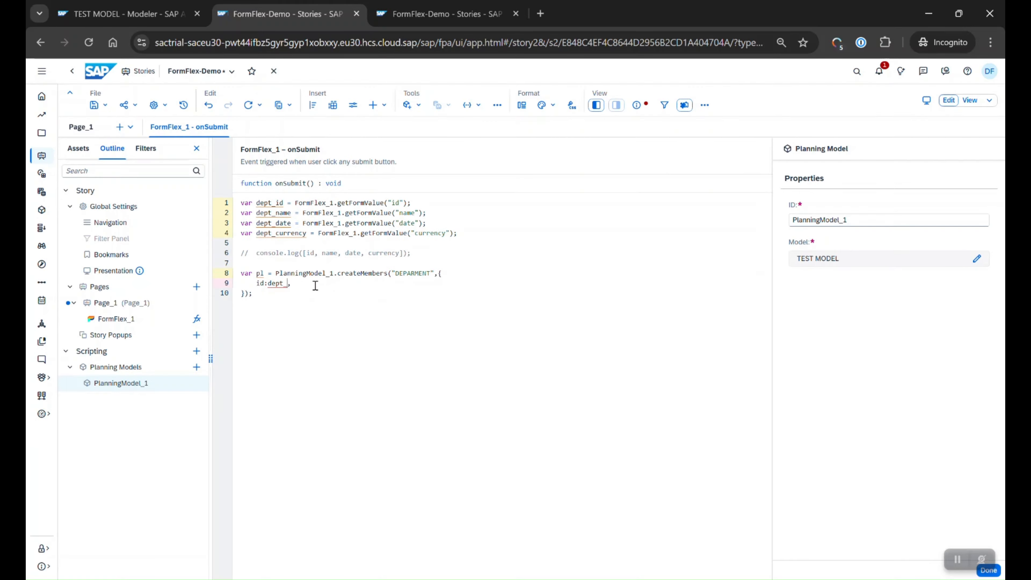
key("BackSpace")
key("Return")
type("depa")
key("BackSpace")
key("BackSpace")
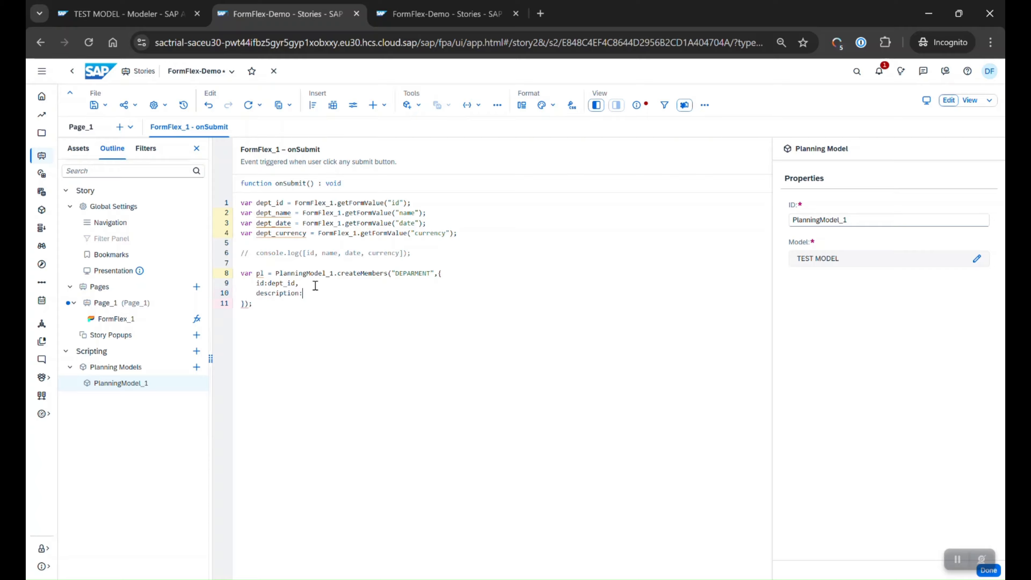
key("ctrl+space")
key("Down")
key("Down")
key("Down")
key("Return")
type(",")
- Add an empty nested properties object below the description entry
key("Return")
type("pro")
type("perties:{")
key("Return")
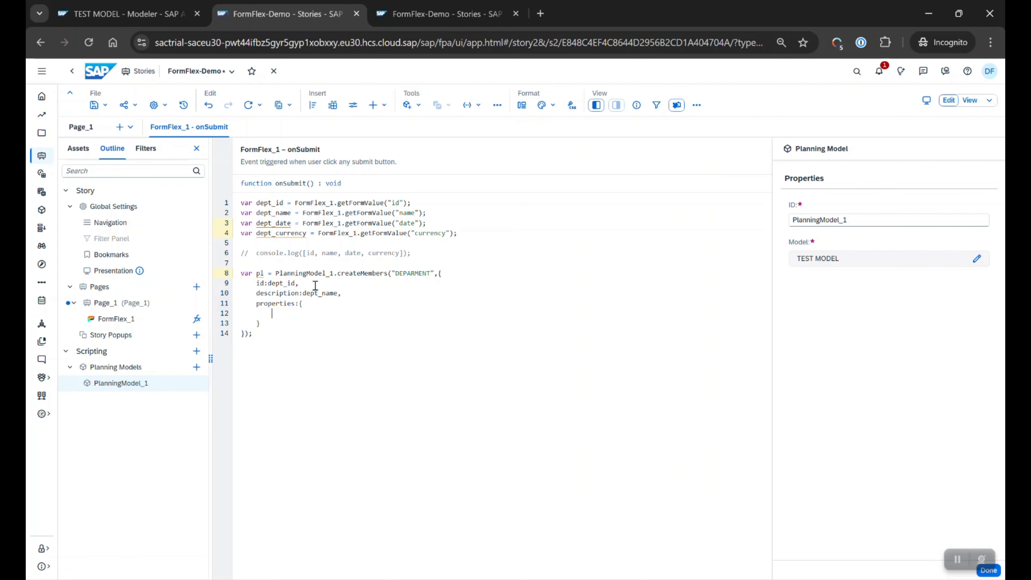
- Examine the ID of the date property in the DEPARTMENT dimension of TEST MODEL
left_click(430, 14)
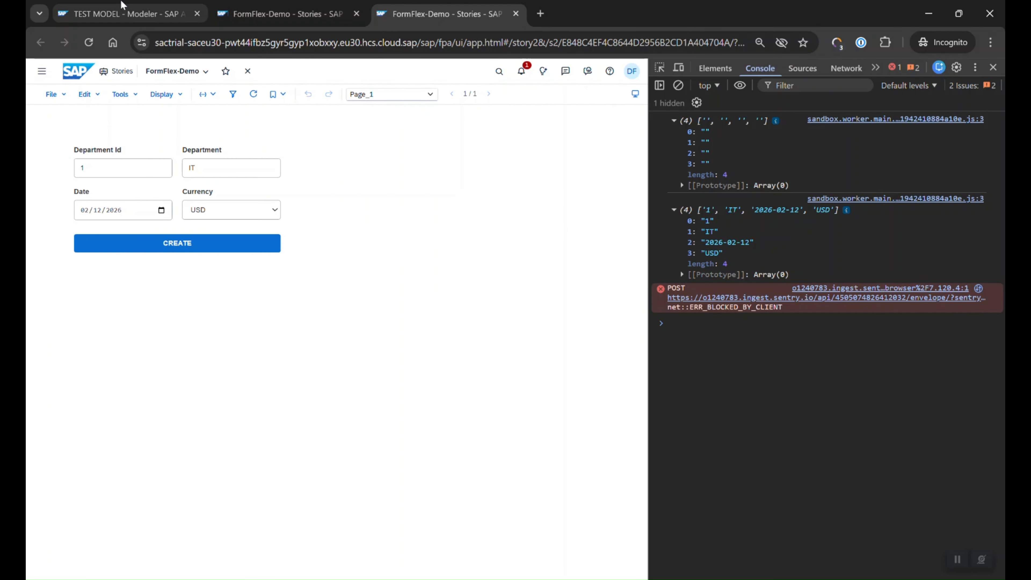
left_click(120, 14)
left_click(968, 444)
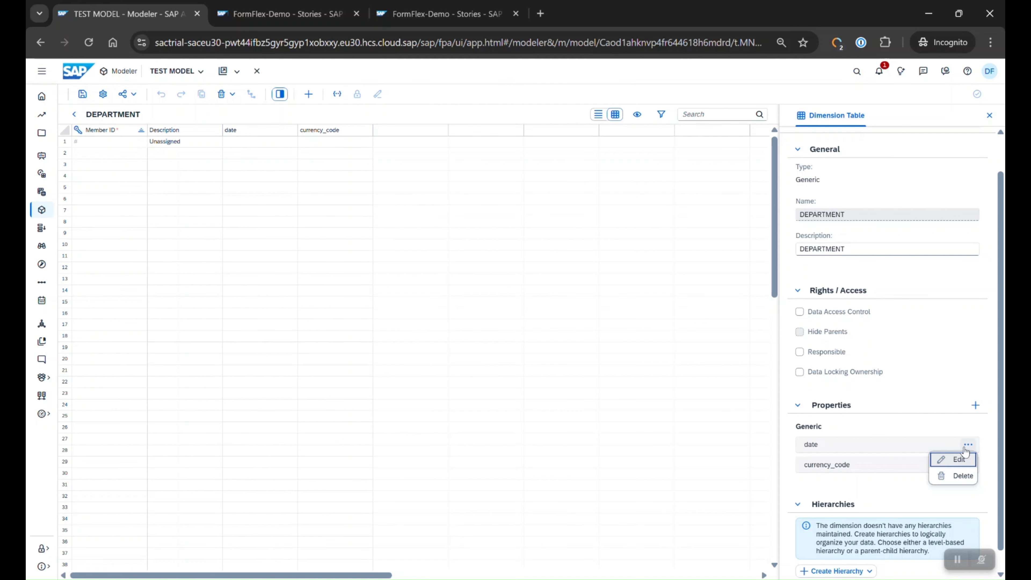
left_click(944, 459)
left_click_drag(485, 270, 359, 271)
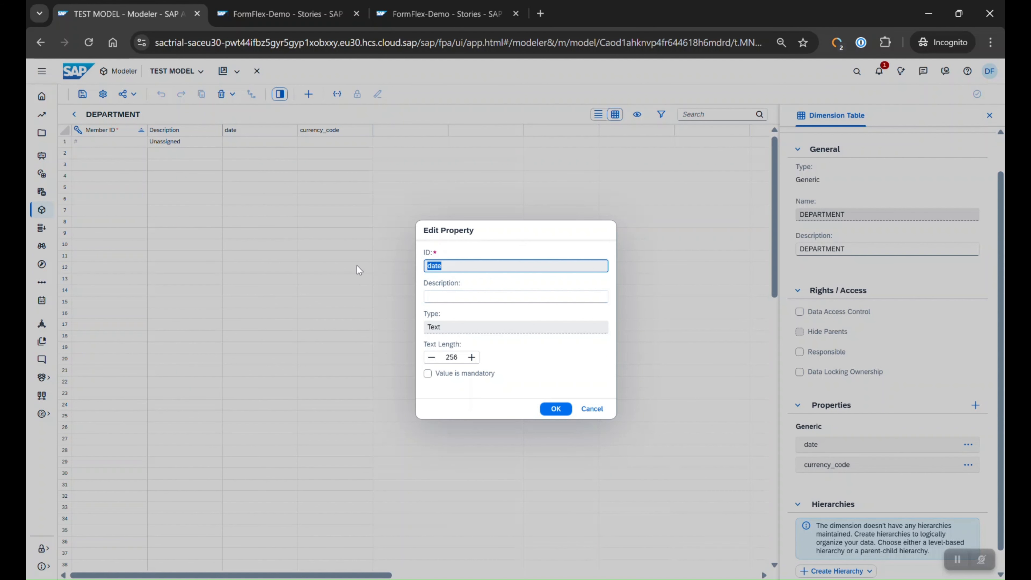
- Back in the onSubmit script, fill the properties object with date:dept_date and currency_code:dept_currency
left_click(431, 14)
left_click(294, 14)
type("date")
type(":dept_da")
key("Return")
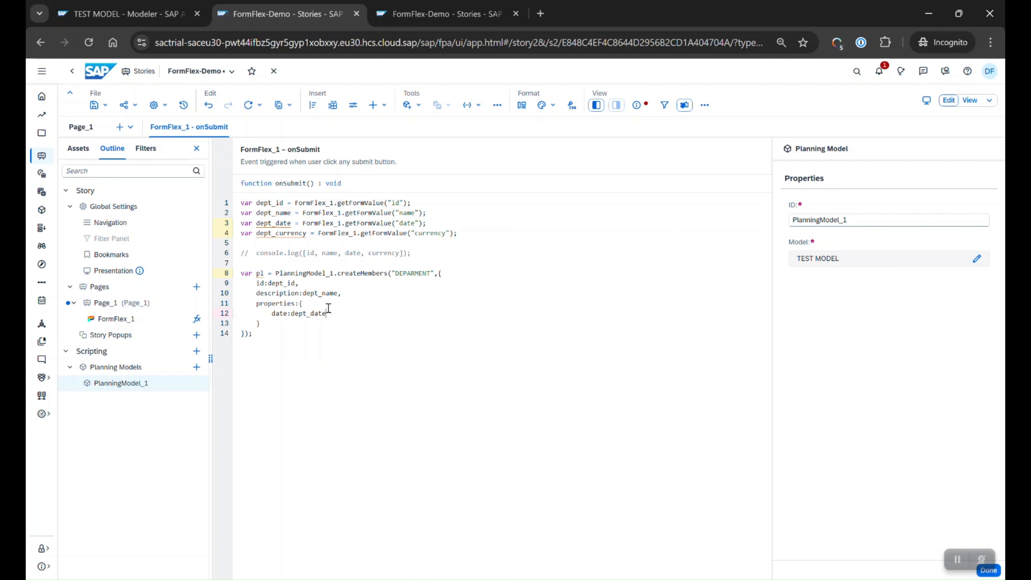
key("Return")
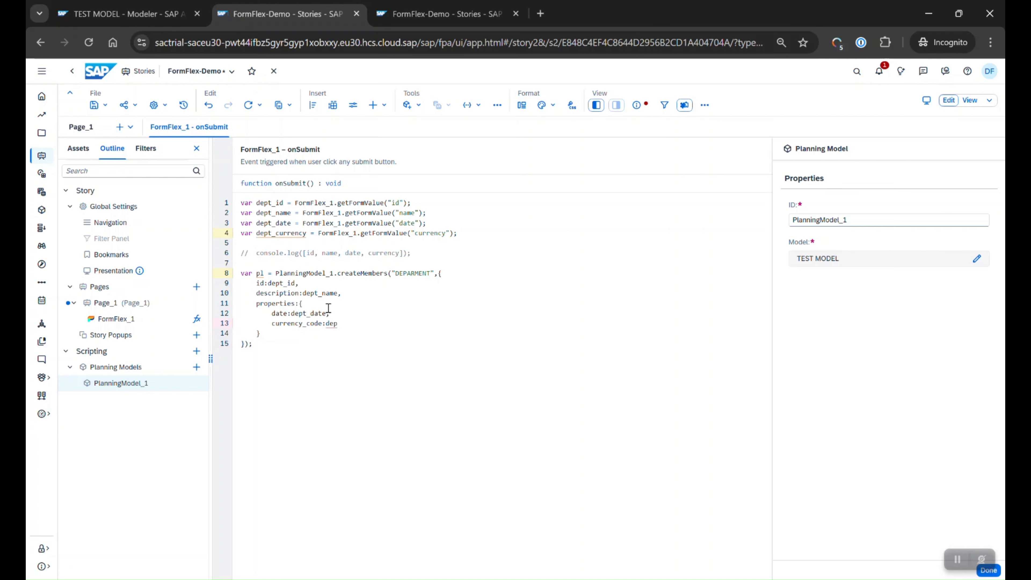
type("t")
key("Return")
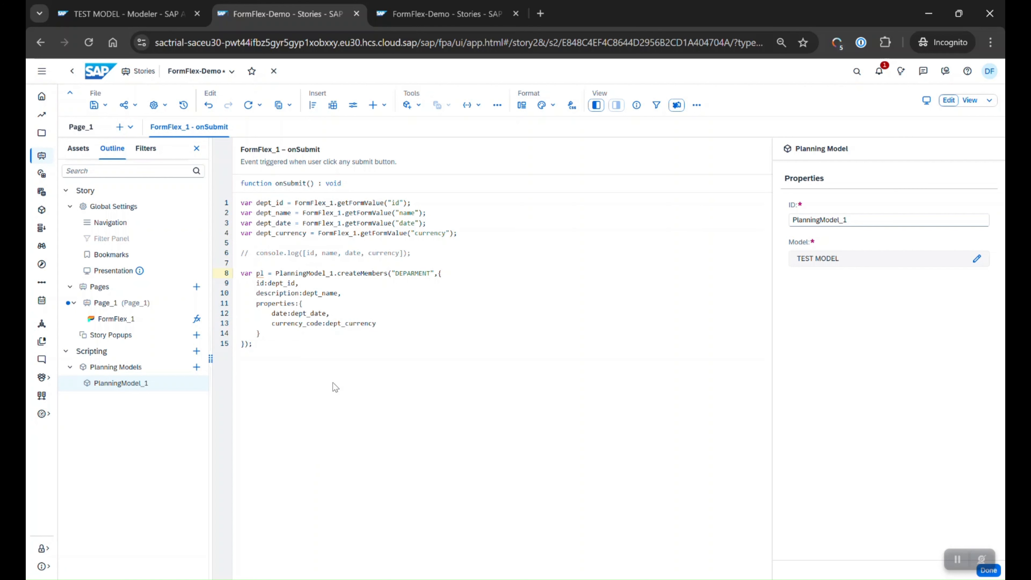
- Start an if(pl) block below the createMembers call in the onSubmit script
key("Return")
key("Return")
type("if(pl){")
key("Return")
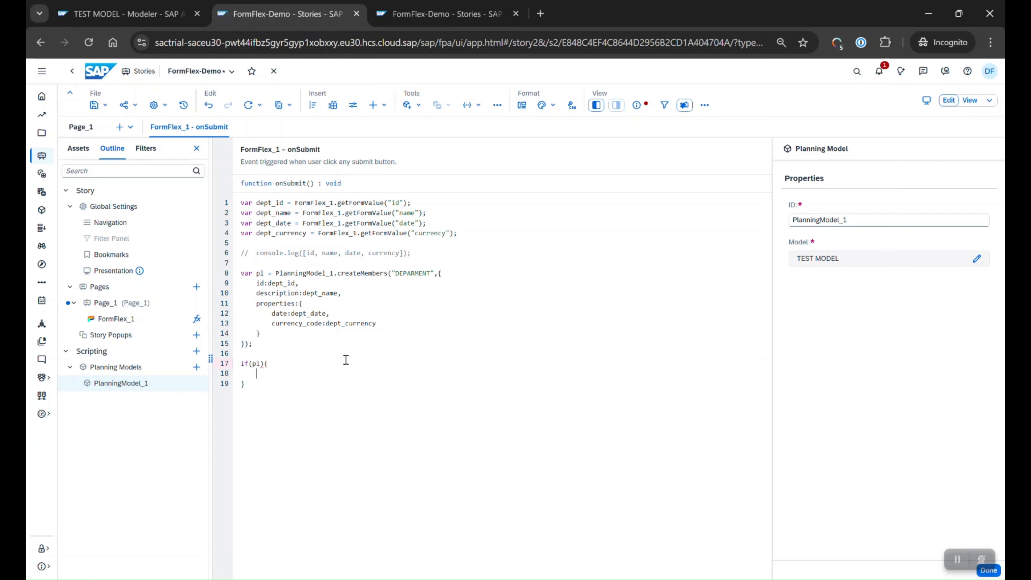
- Inside the if(pl) block, add an Application.showMessage call with ApplicationMessageType.Success as its message type
type("Ap")
key("Return")
type(".sh")
key("Down")
key("Return")
type("\"")
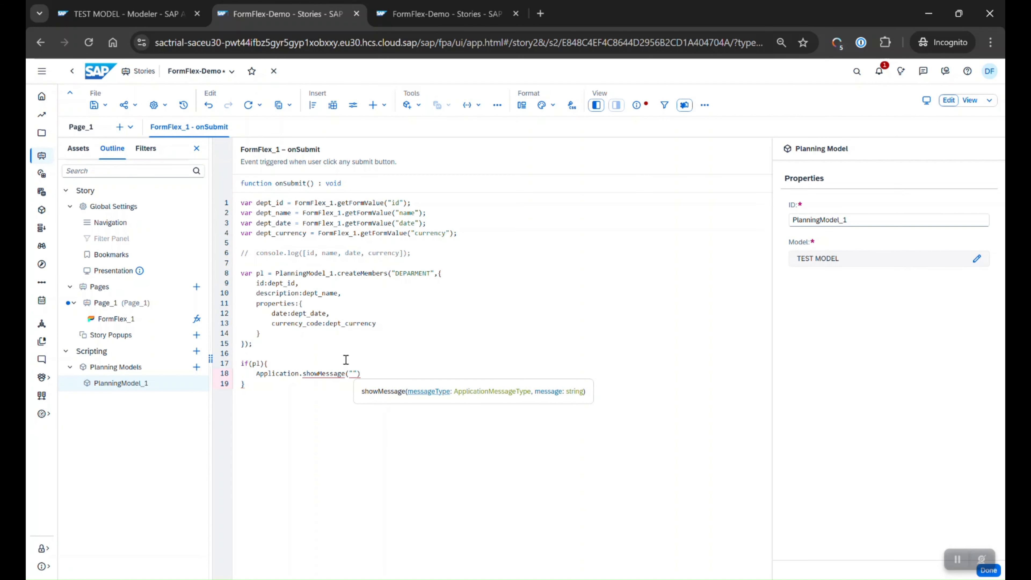
key("ctrl+space")
key("BackSpace")
key("ctrl+space")
key("Down")
key("Down")
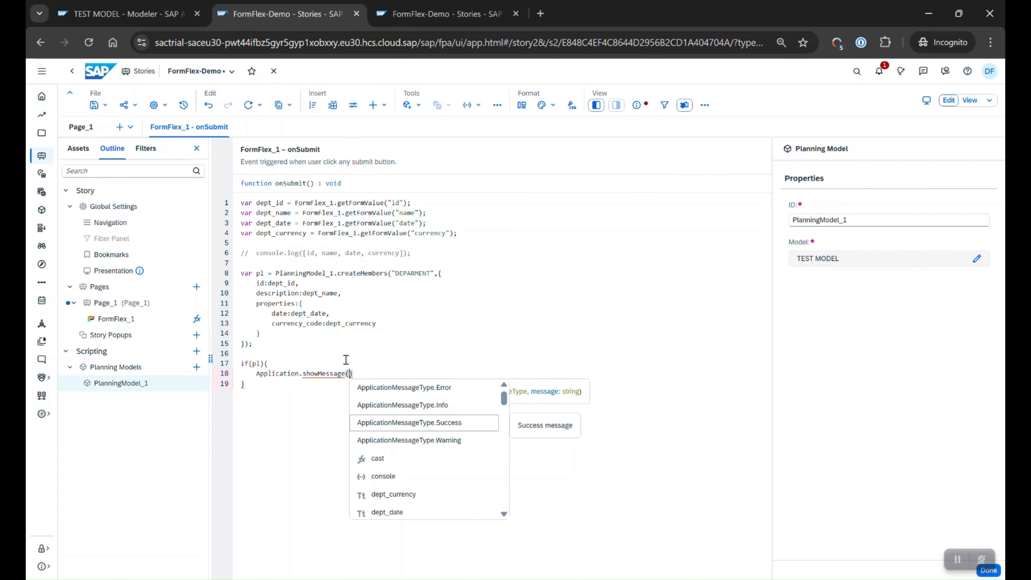
key("Return")
- Give the success message the text "Master Data is created!" and end the statement with a semicolon
type(",\"")
type("Master Data is ")
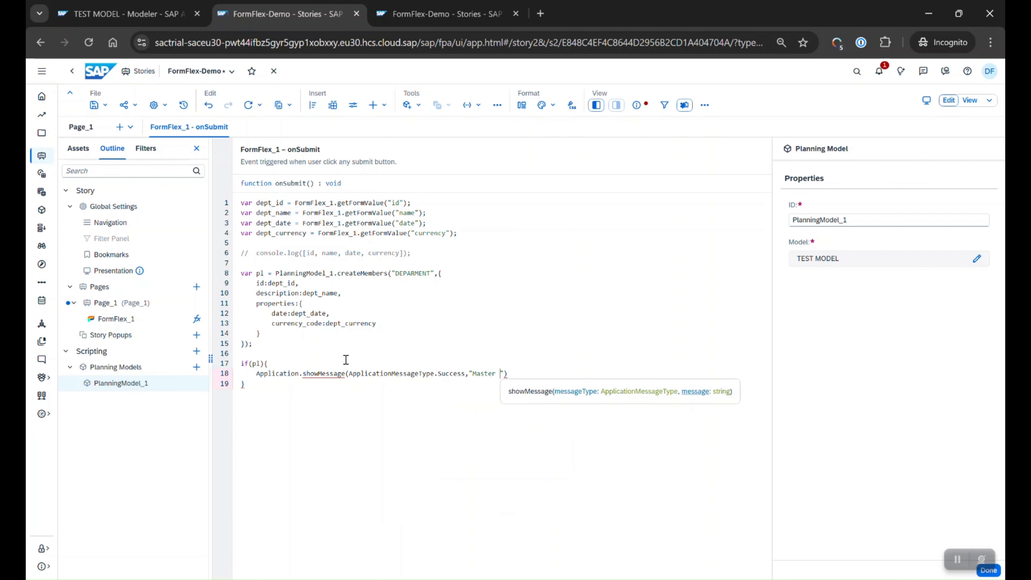
type("created")
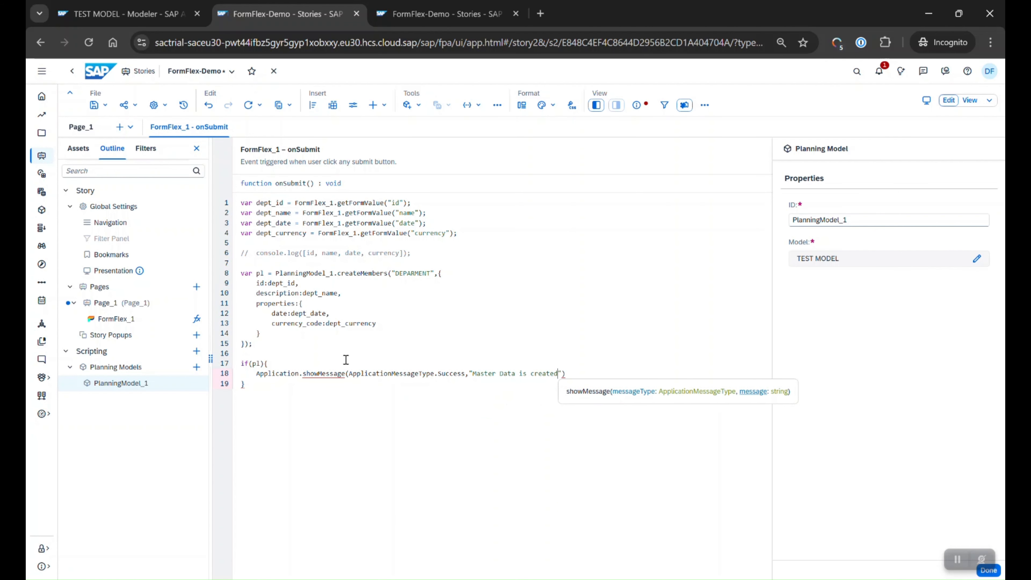
type("!")
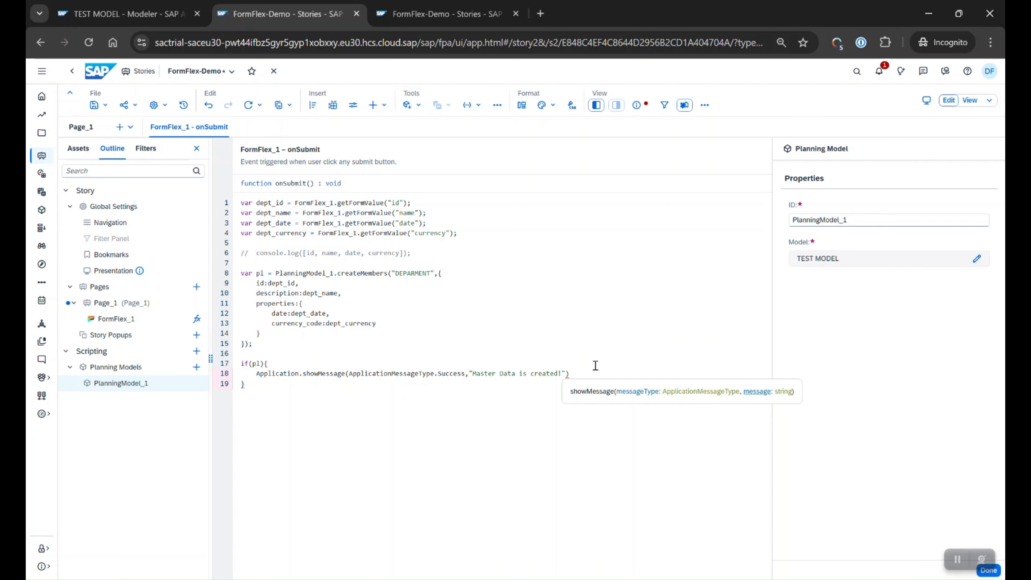
left_click(594, 380)
left_click(593, 372)
type(";")
- Add an else branch that calls Application.showMessage with ApplicationMessageType.Error and the text "Failed: Creation"
key("Down")
type("else {")
key("Return")
type("Application.sh")
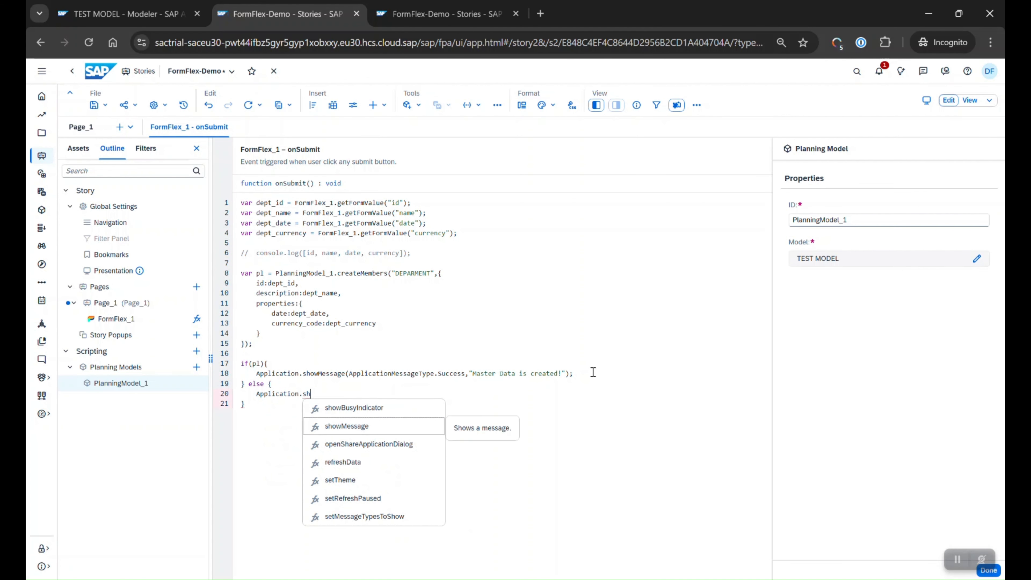
key("Return")
type("(")
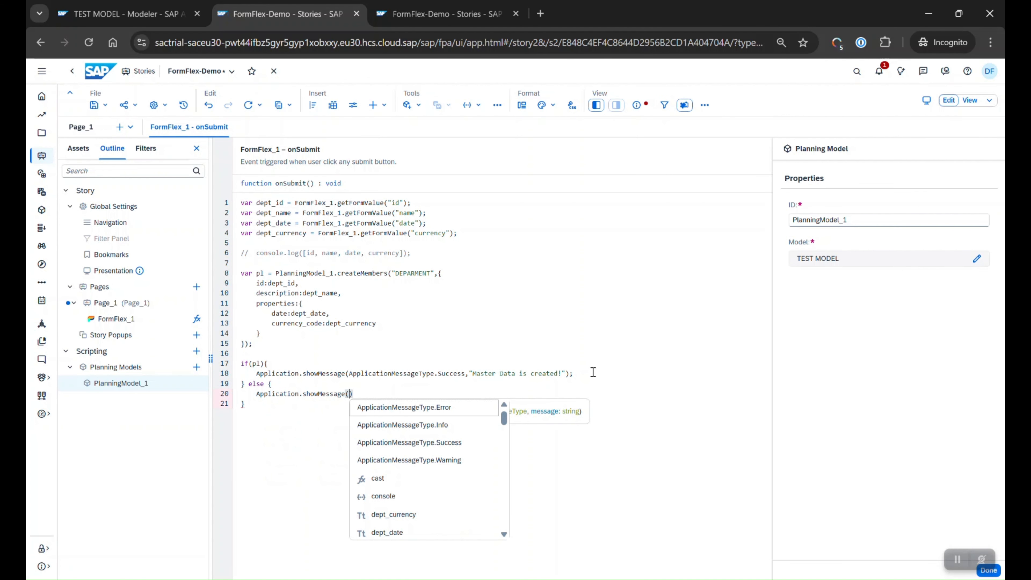
key("Up")
key("Return")
type(",\"Failed: Creation\");")
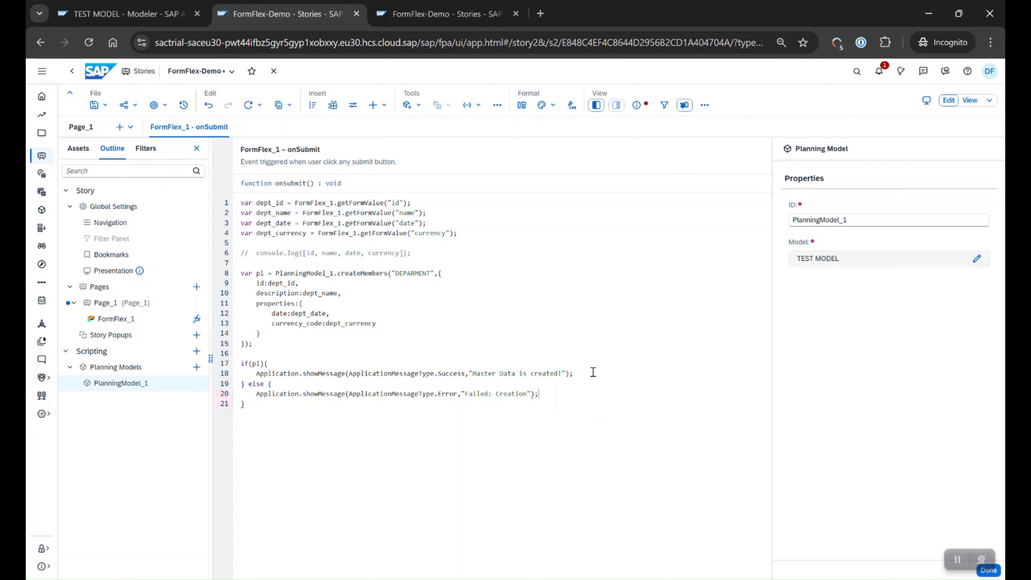
- Insert Application.showBusyIndicator(); between the commented console.log line and the createMembers call
left_click(444, 253)
key("Return")
key("Return")
type("Ap")
key("Down")
key("Down")
key("Up")
key("Up")
key("Return")
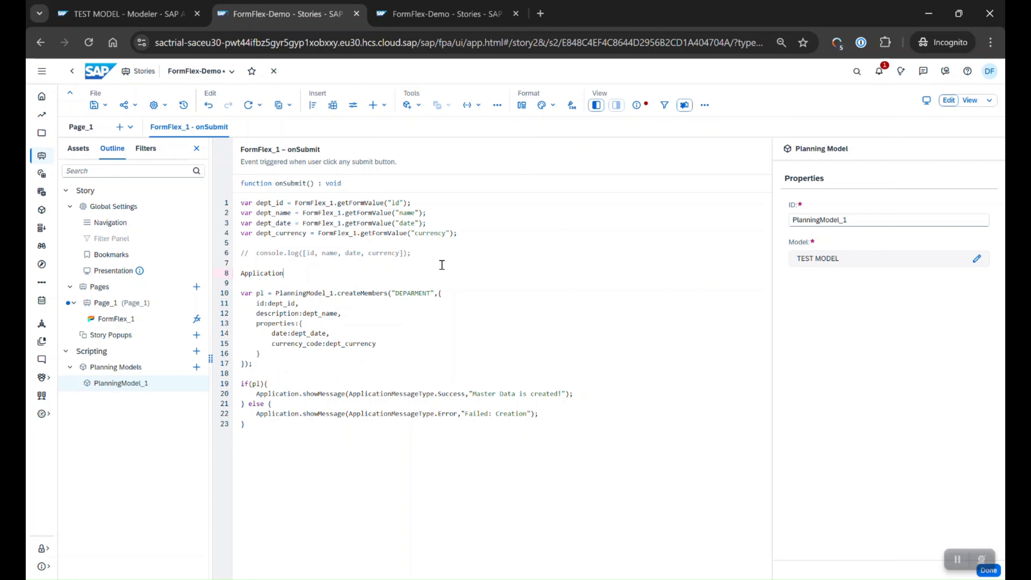
type(".bu")
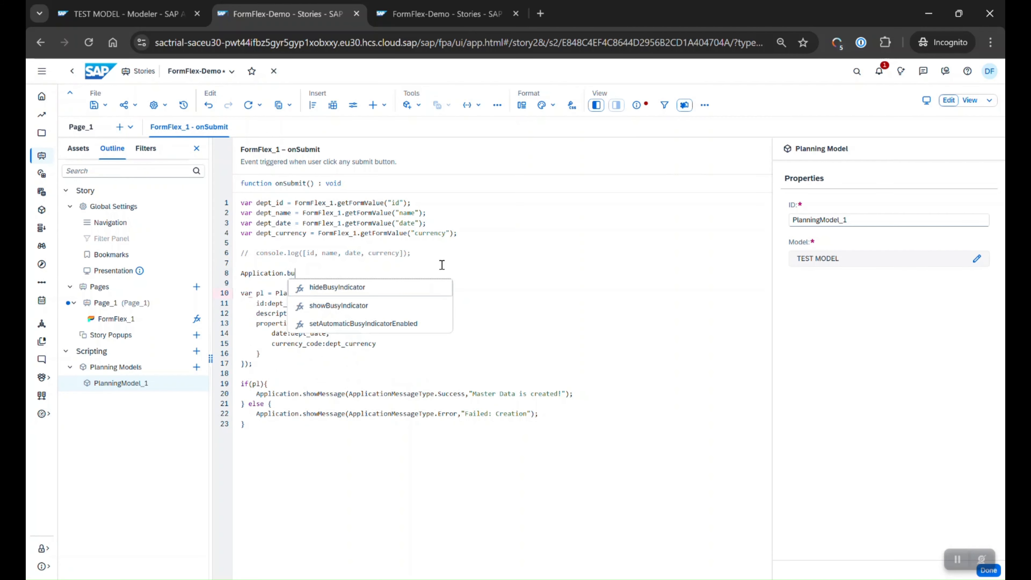
key("Down")
key("Return")
type(";")
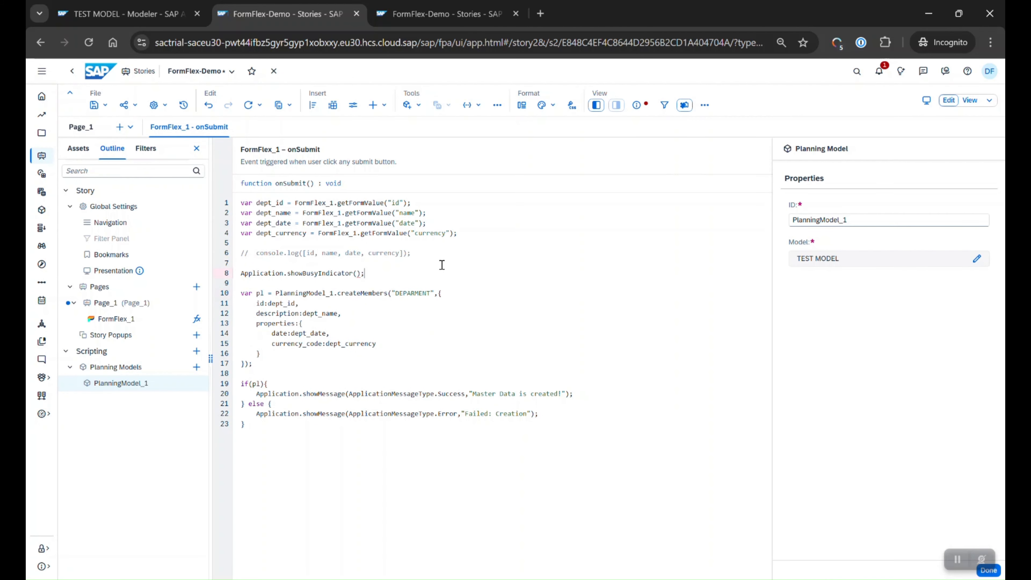
- Add Application.hideBusyIndicator(); at the end of the onSubmit script and save the story
key("Return")
key("Return")
type("Ap")
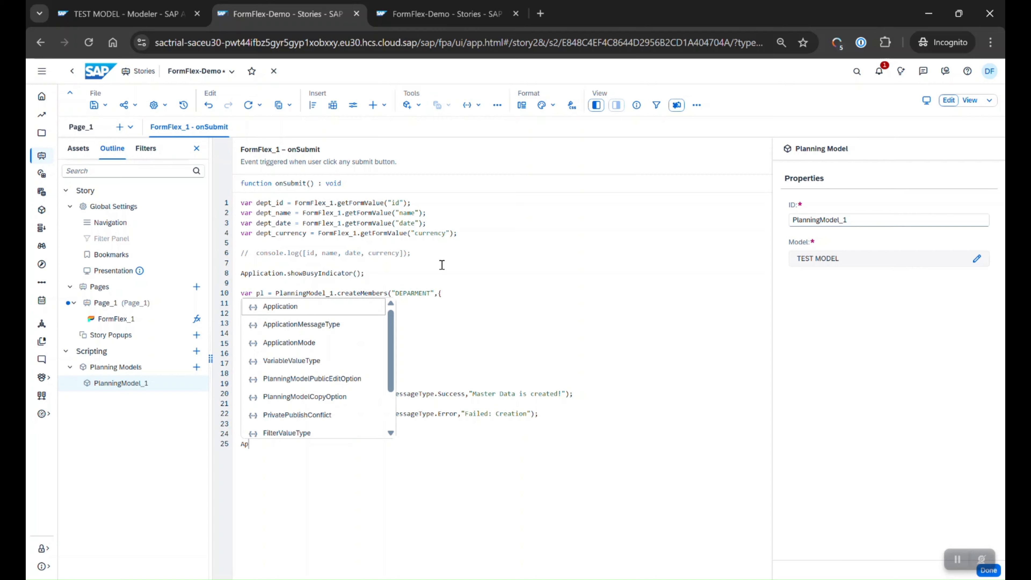
key("Down")
key("Down")
key("Up")
key("Up")
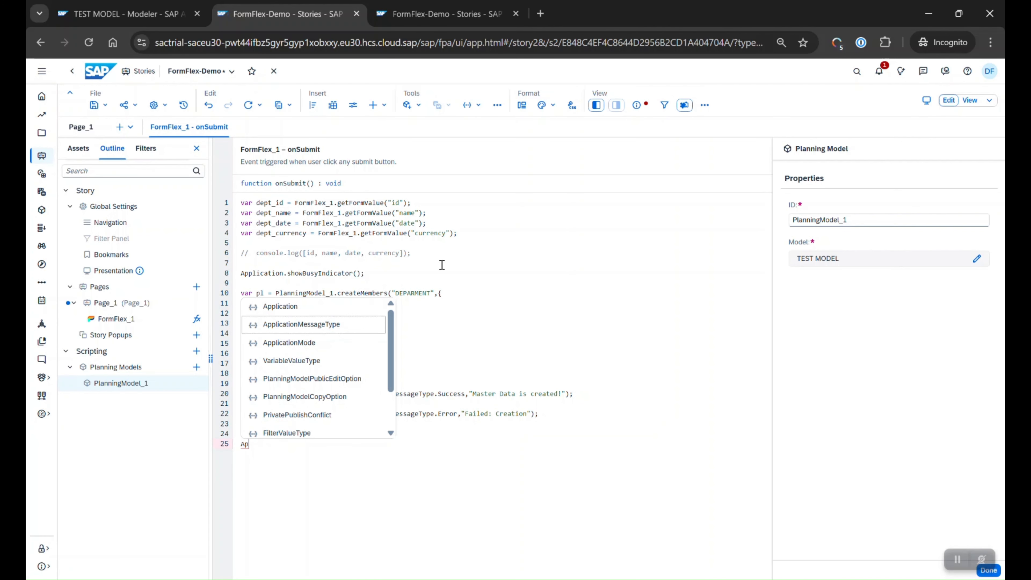
key("Return")
type(".hi")
key("Return")
type(";")
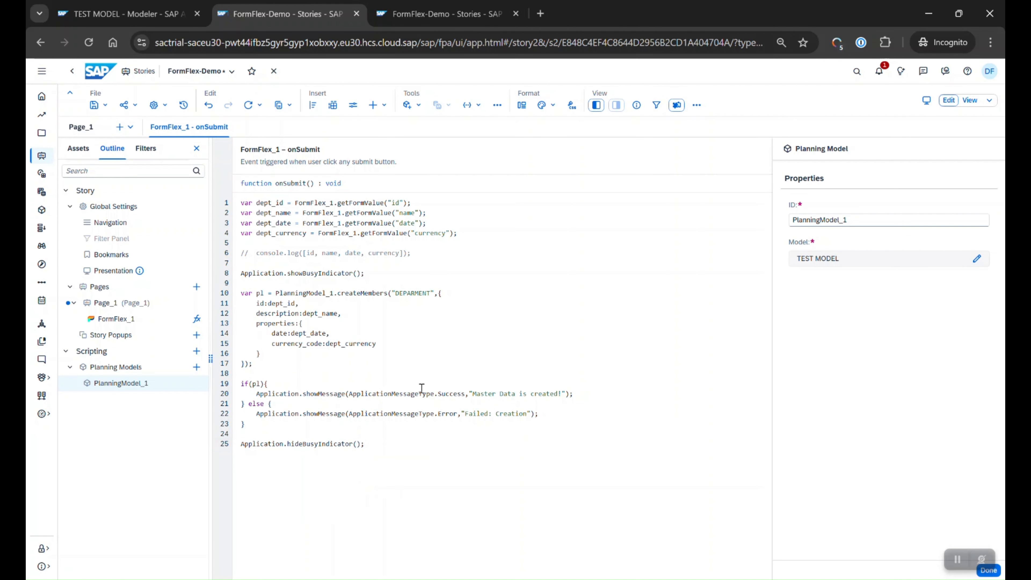
left_click(102, 106)
left_click(102, 120)
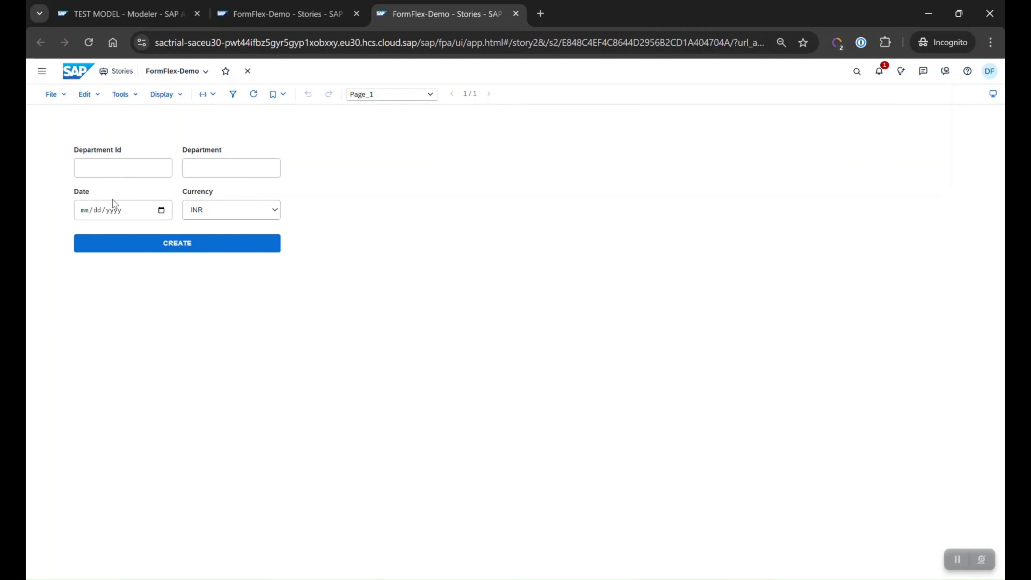
- In the running story, create a department with Department Id 101, Department IT, date 02/10/2026 and currency EUR
left_click(97, 166)
left_click(243, 165)
key("Tab")
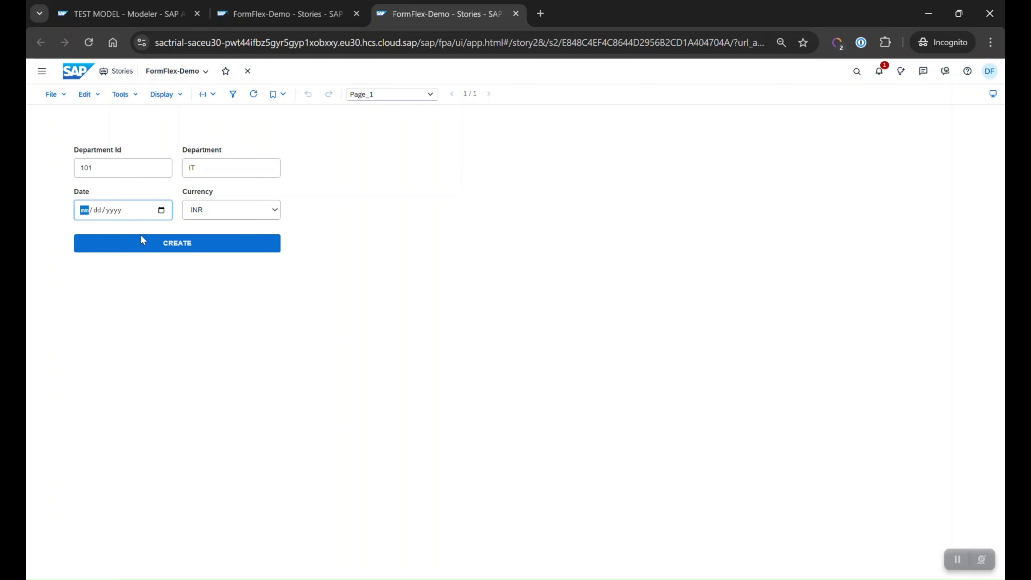
left_click(161, 210)
left_click(114, 277)
left_click(243, 210)
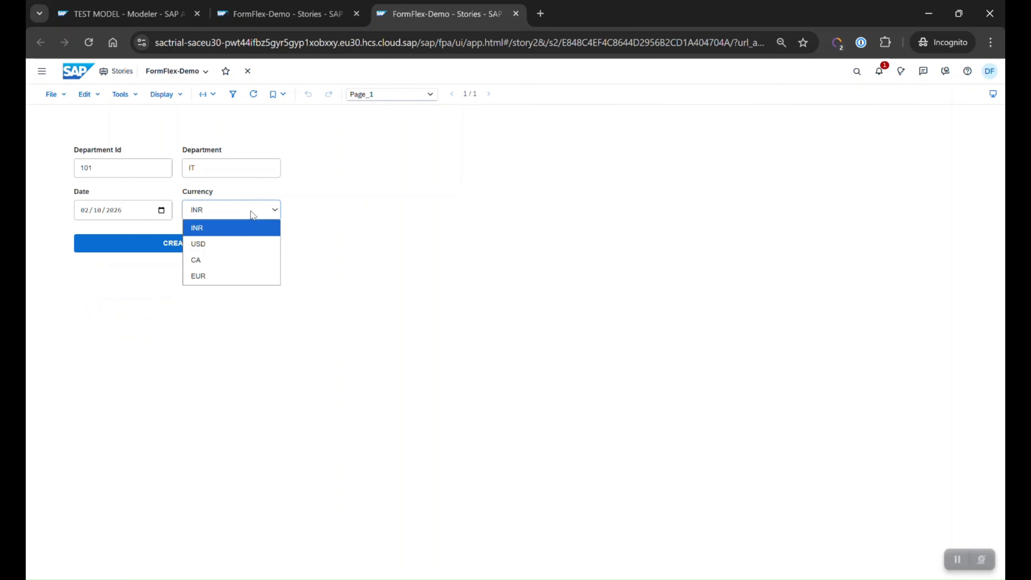
left_click(206, 276)
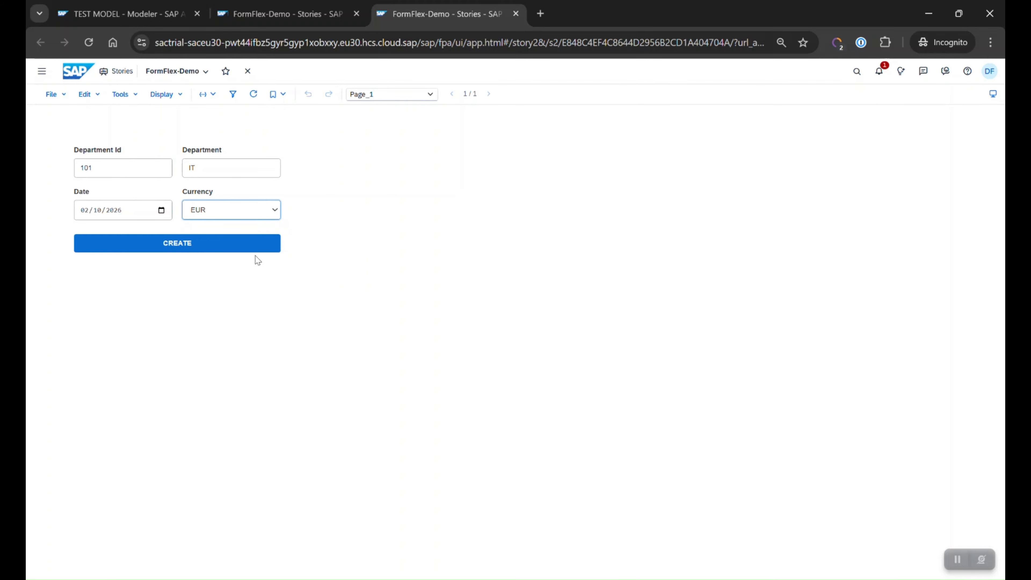
left_click(243, 248)
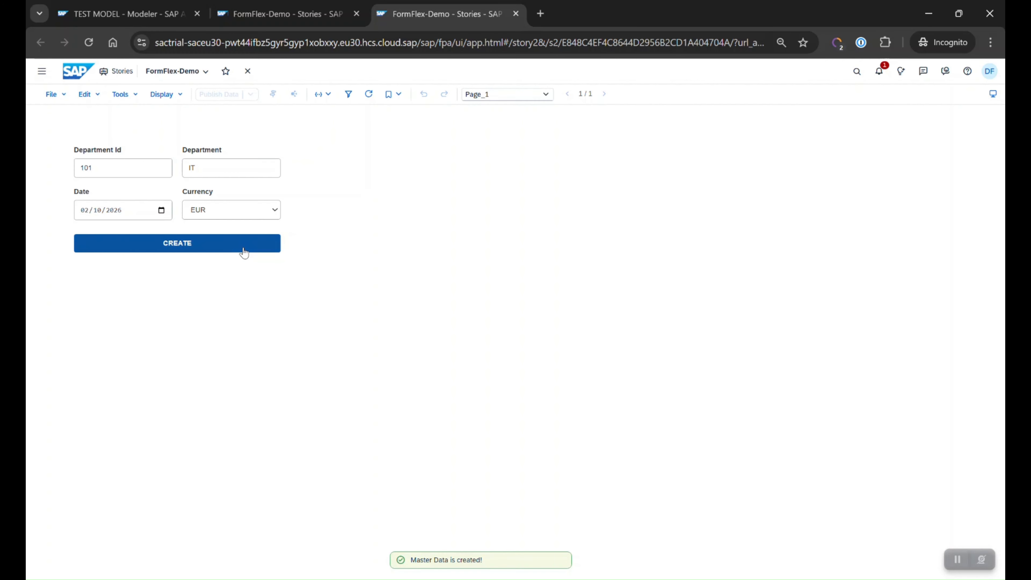
- Reload the DEPARTMENT dimension of TEST MODEL and compare its members with the submitted form values
left_click(122, 14)
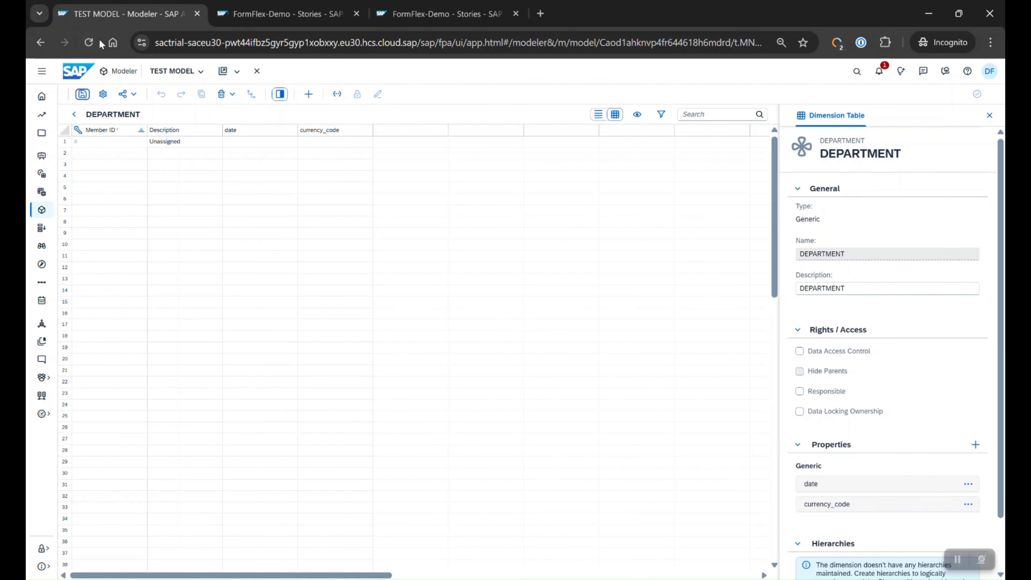
left_click(89, 45)
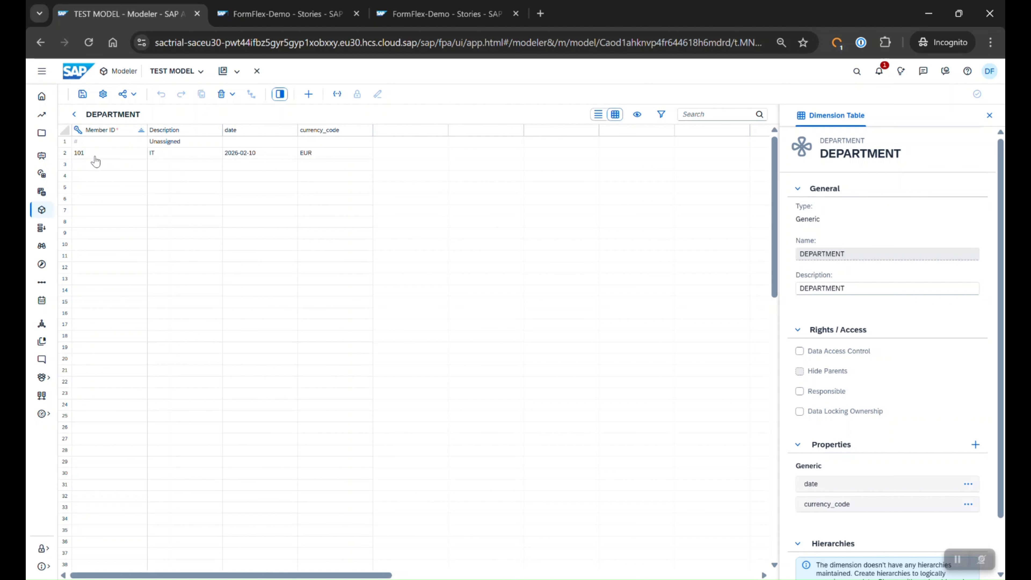
key("ctrl+Tab")
key("ctrl+Tab")
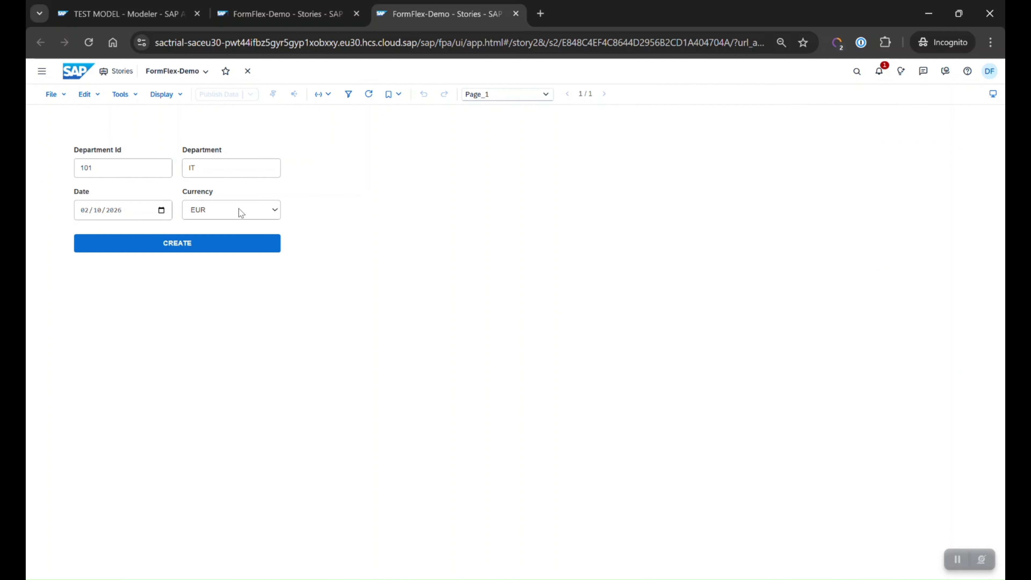
key("ctrl+Tab")
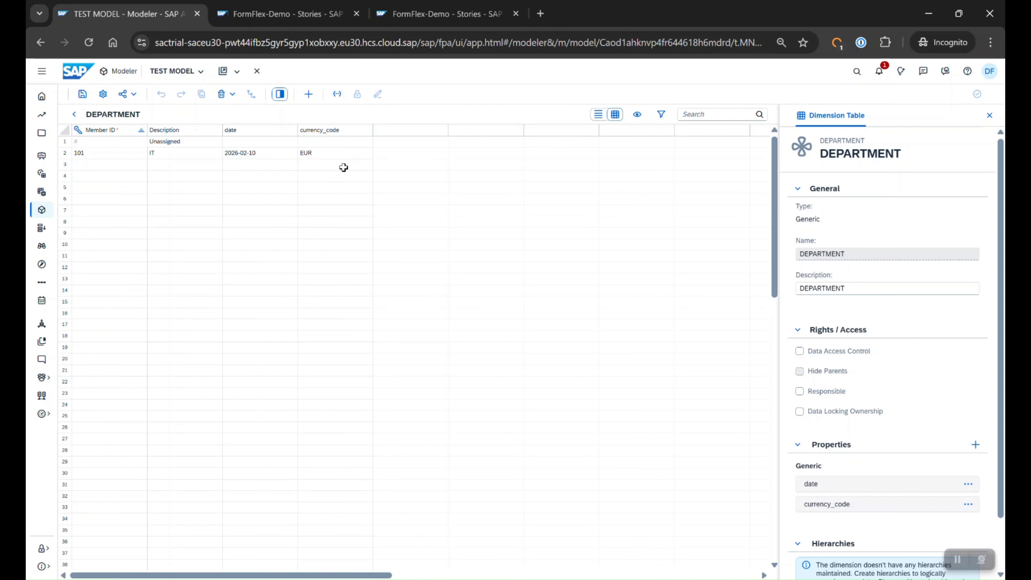
- Back on Page_1 of the story in edit mode, add a submit field to the form with ID btn_update and label UPDATE
key("ctrl+Tab")
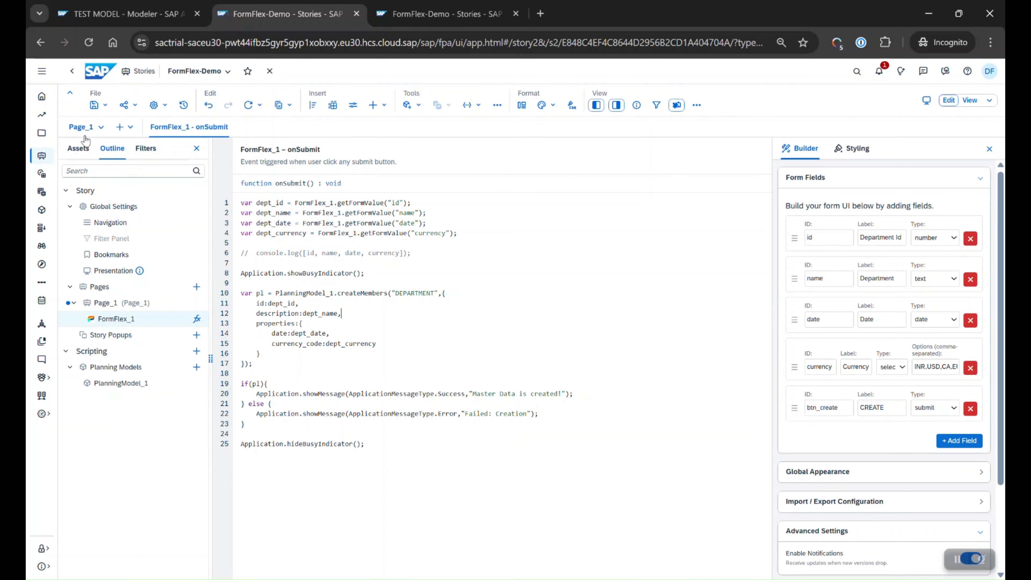
left_click(81, 127)
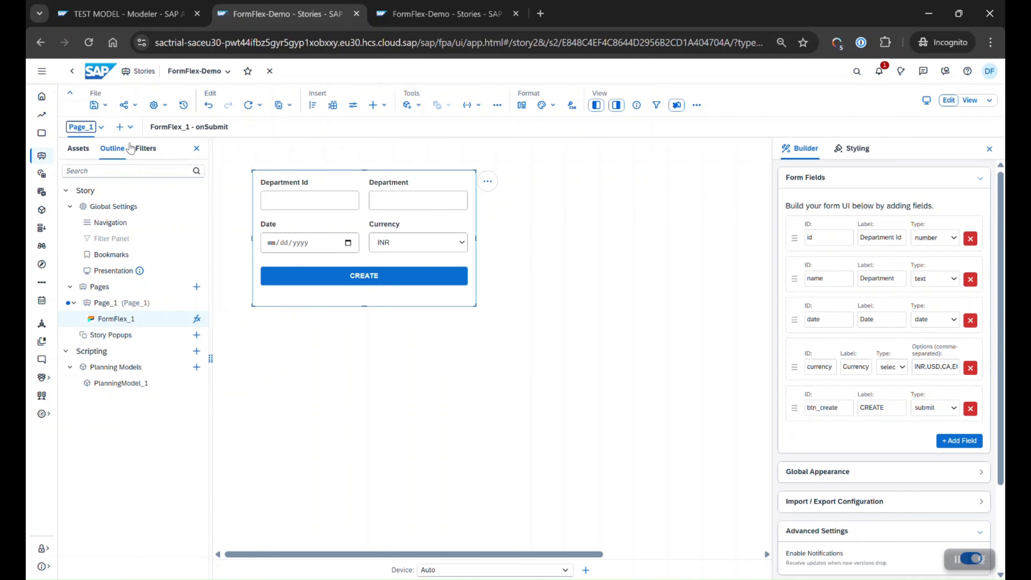
left_click(964, 441)
left_click(872, 450)
key("ctrl+a")
type("UPDA")
double_click(823, 449)
type("btn_update")
left_click(933, 448)
left_click(933, 439)
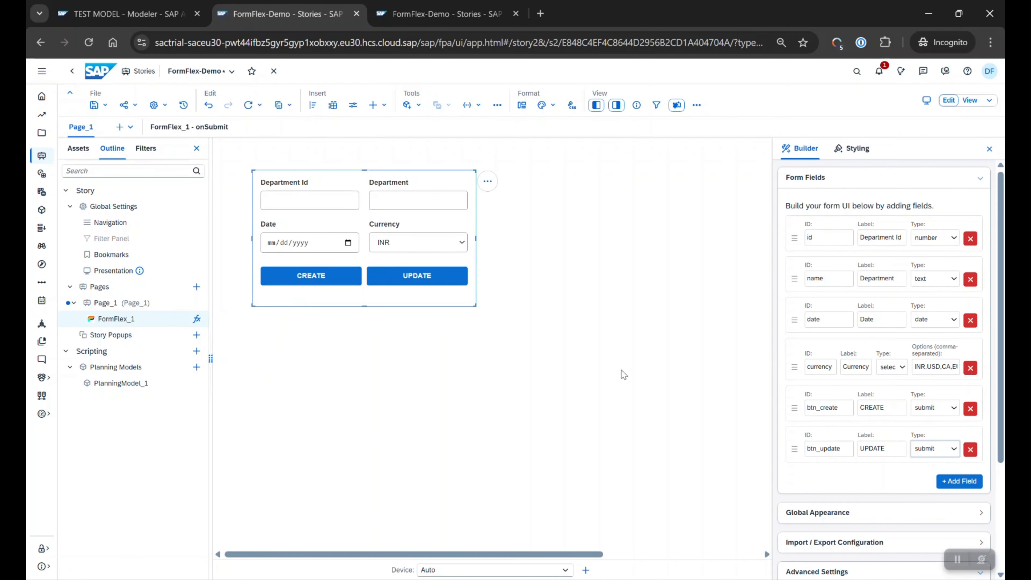
left_click(946, 173)
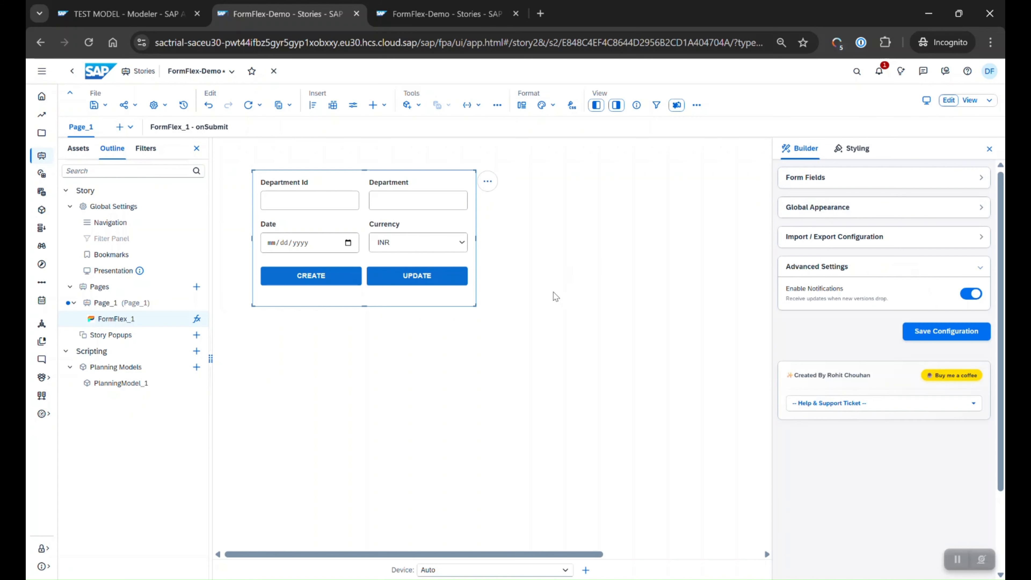
left_click(516, 301)
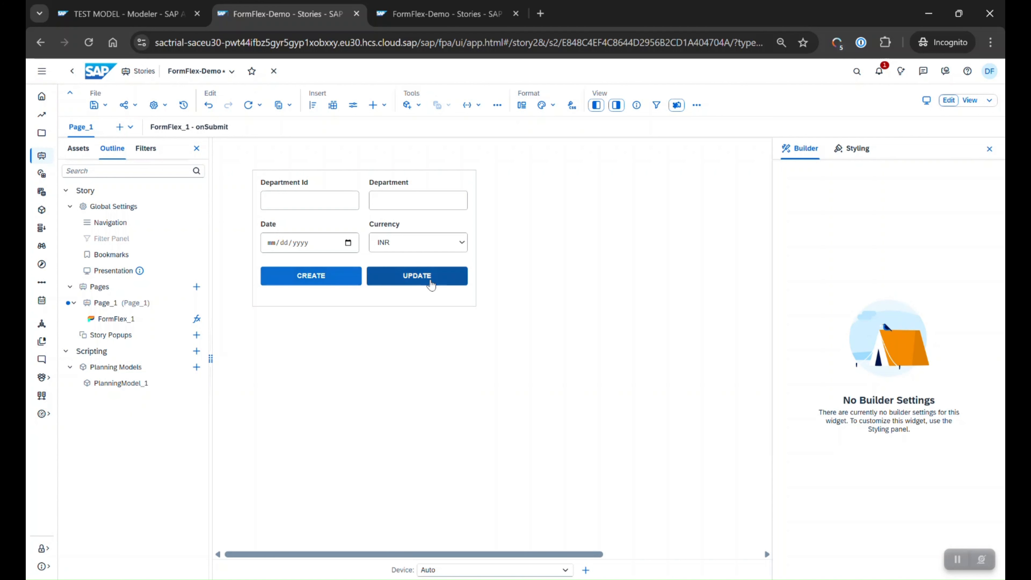
- In the onSubmit script, start an if condition with FormFlex_1.isButtonClicked("") below the showBusyIndicator line
left_click(222, 127)
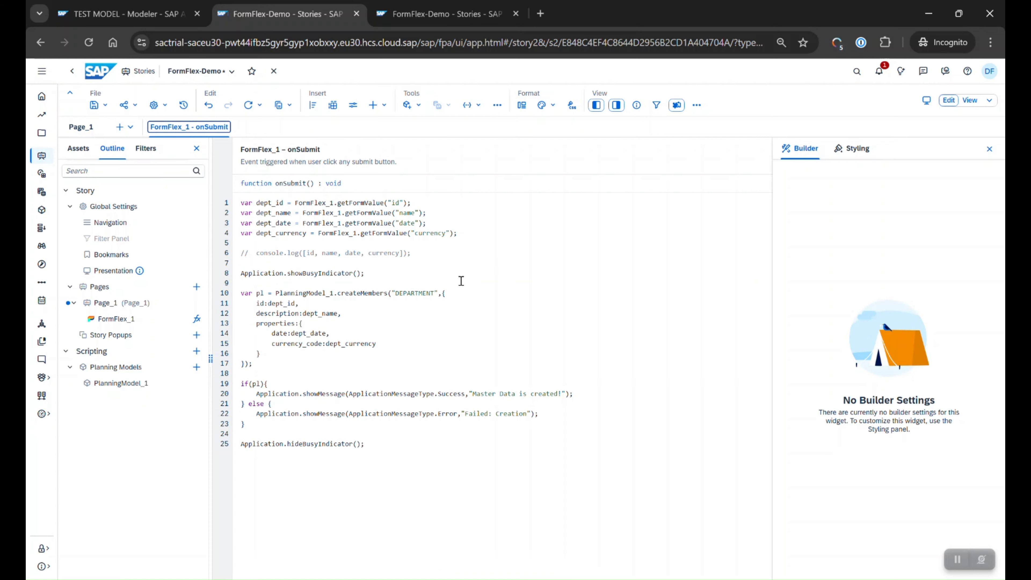
left_click(463, 275)
key("Return")
key("Return")
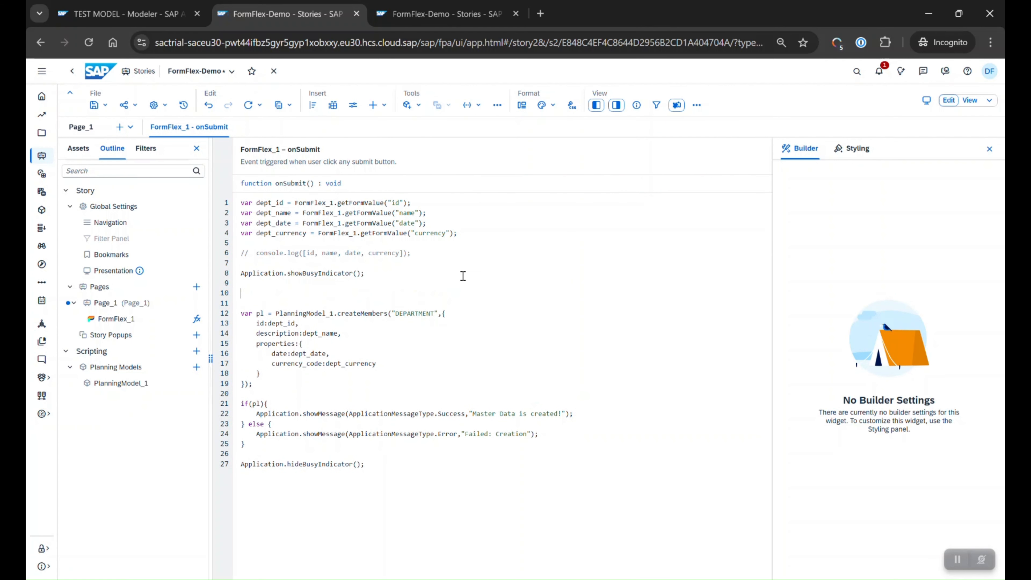
key("ctrl+space")
type("F")
key("Return")
type(".is")
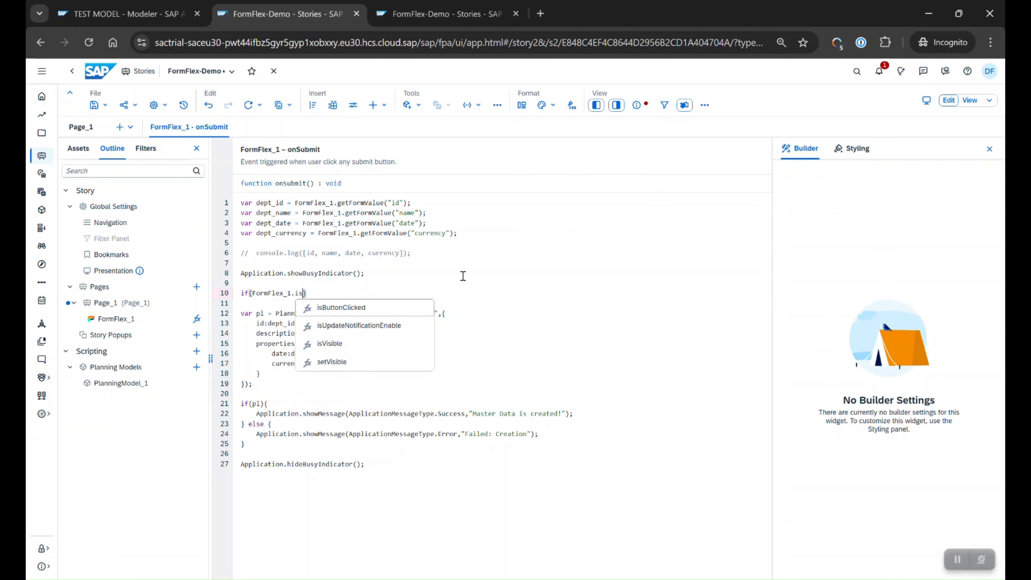
key("Return")
type("(\"")
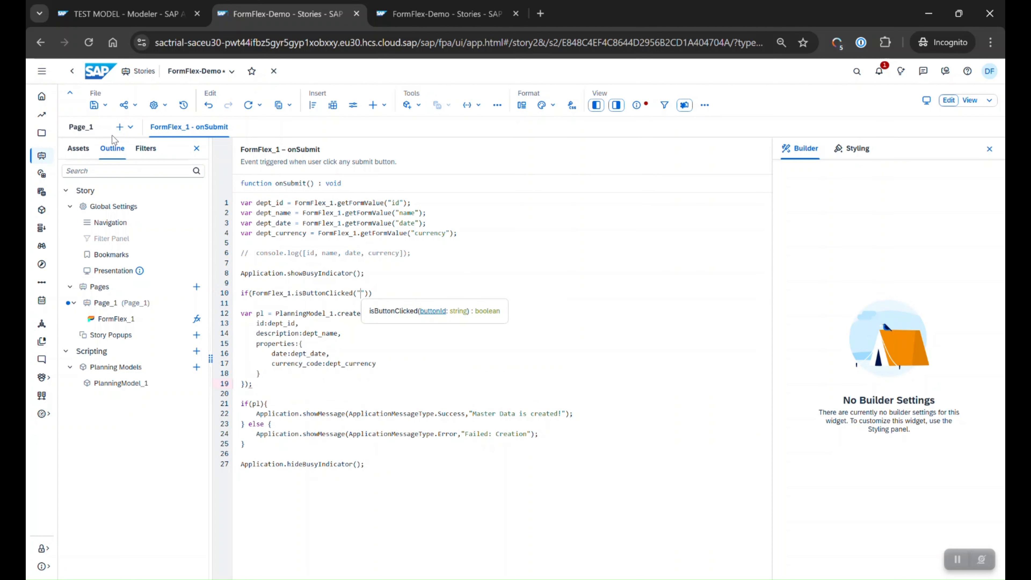
- Copy the ID btn_create of the CREATE button from the form's field settings on Page_1
left_click(81, 127)
left_click(424, 270)
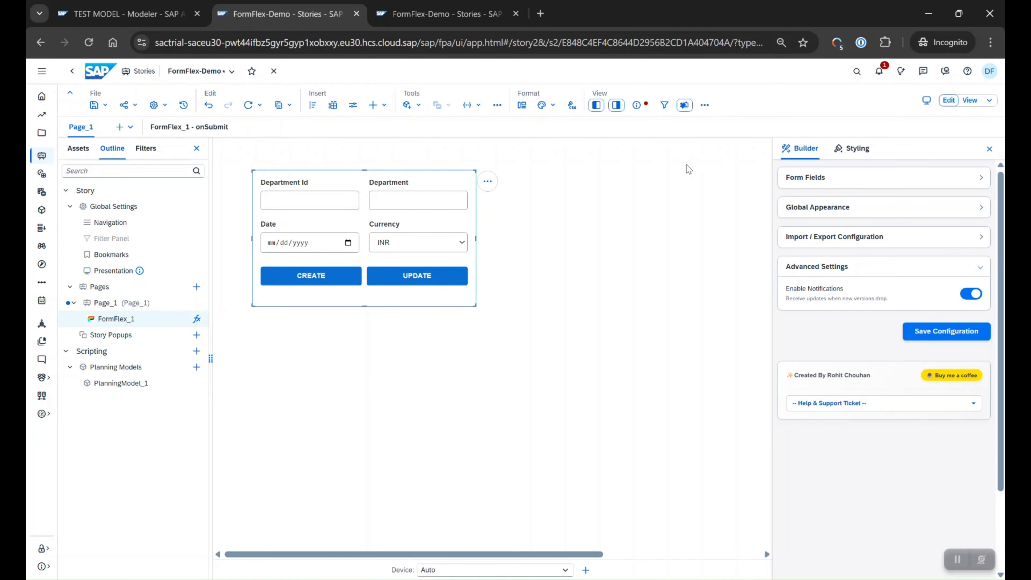
left_click(797, 178)
left_click(850, 409)
double_click(851, 409)
key("ctrl+c")
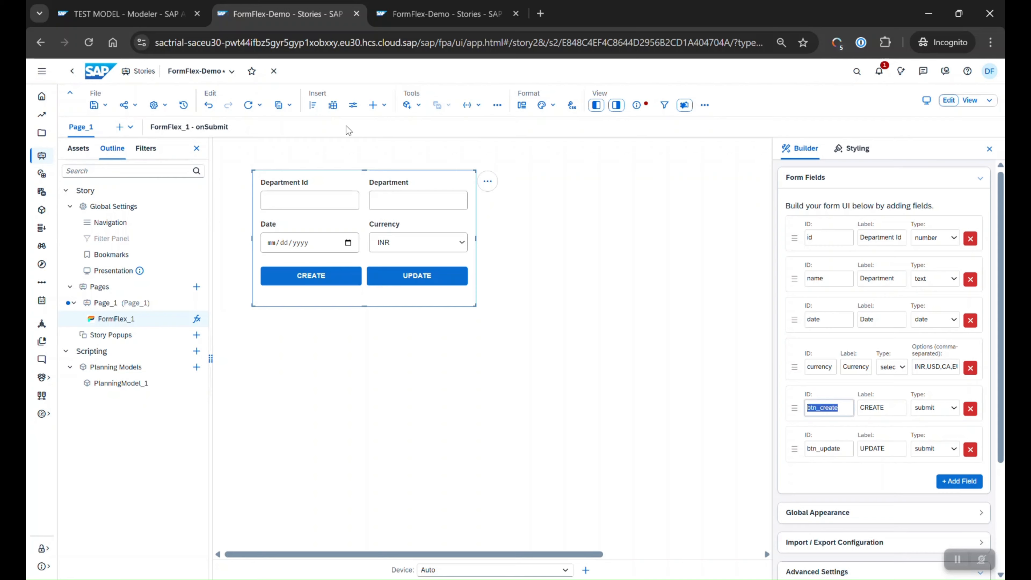
- In the onSubmit script, complete the isButtonClicked condition with the ID btn_create and add a brace block for its body
left_click(189, 127)
left_click(361, 286)
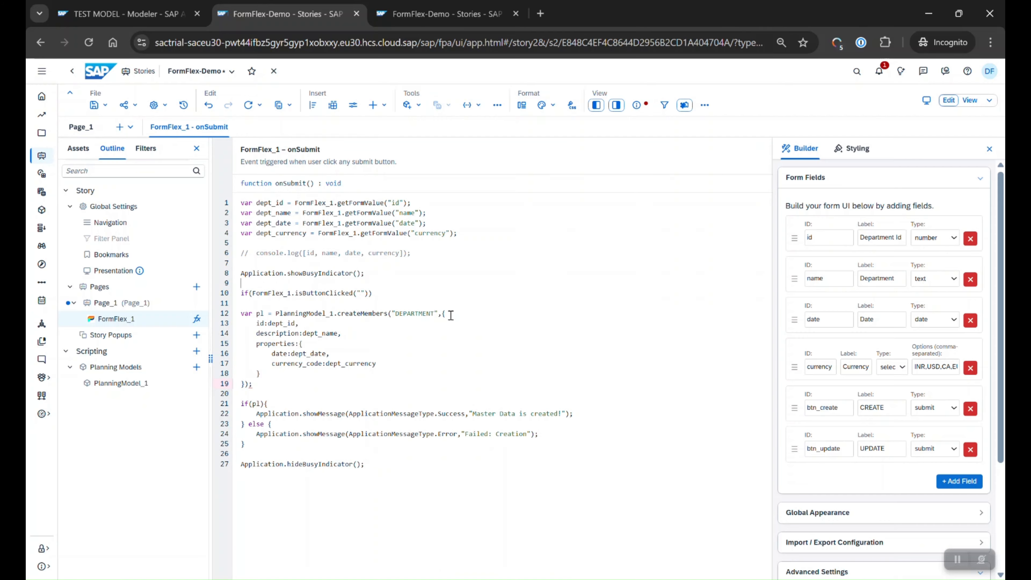
left_click(361, 293)
key("ctrl+v")
left_click(418, 293)
type("{")
key("Return")
- Move the createMembers call and its success and error message code into the btn_create block and indent them
left_click_drag(268, 467, 227, 333)
key("ctrl+c")
key("BackSpace")
left_click(291, 303)
key("ctrl+v")
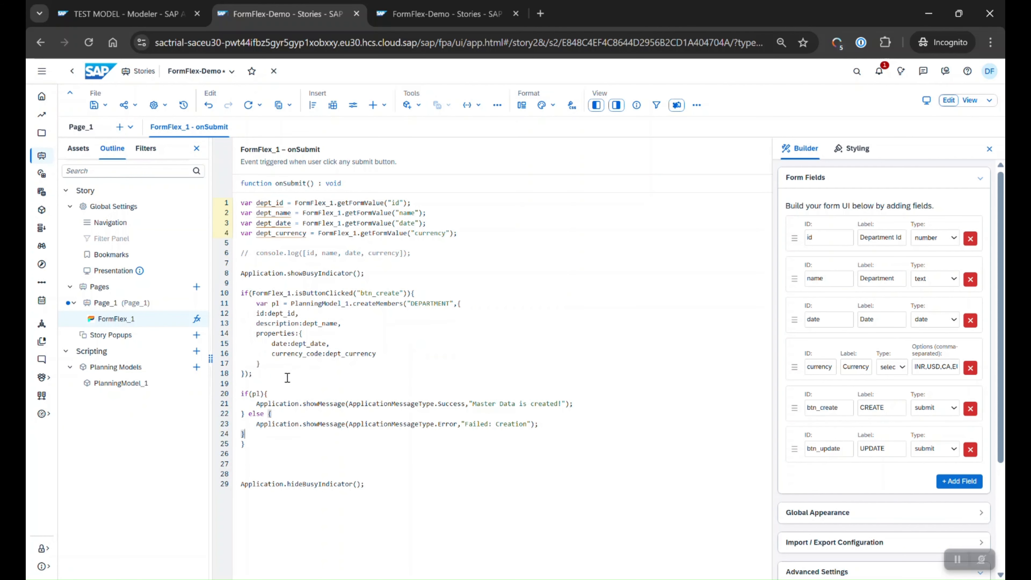
left_click_drag(245, 433, 225, 374)
key("Tab")
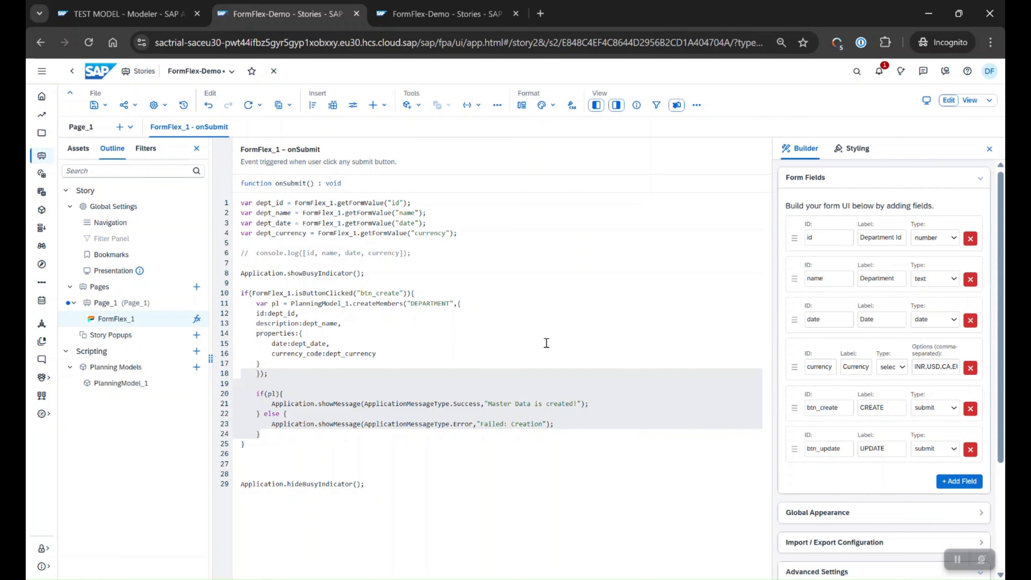
left_click_drag(842, 410, 794, 408)
left_click(389, 327)
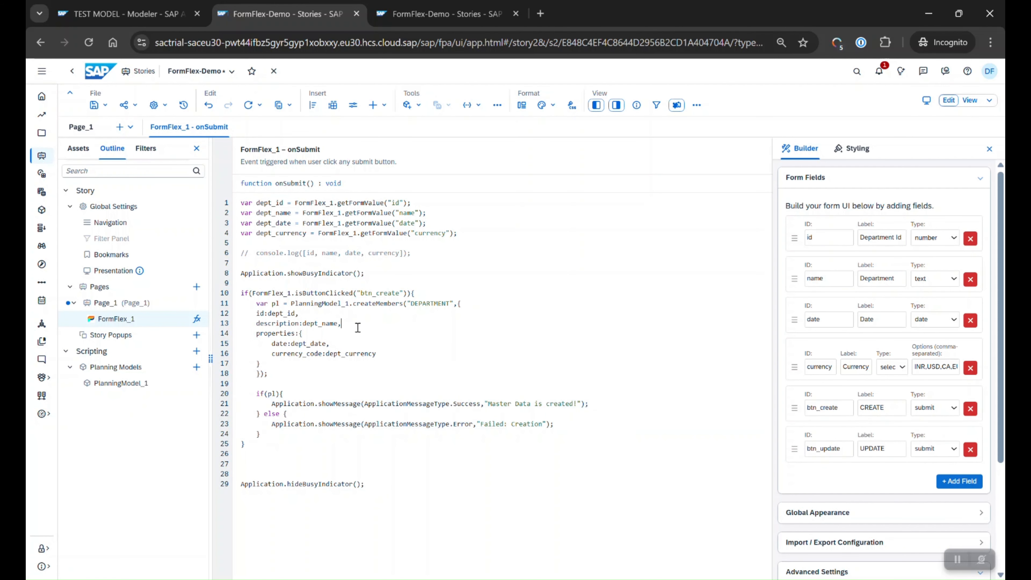
left_click(239, 307)
left_click_drag(250, 307, 295, 433)
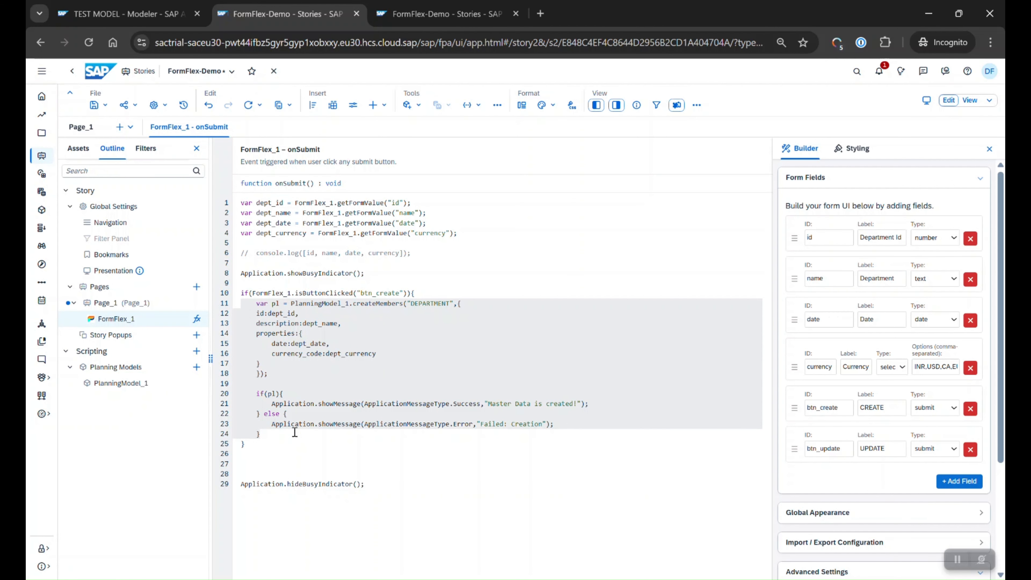
left_click(744, 365)
- Below the btn_create block, add a second condition if(FormFlex_1.isButtonClicked("btn_update")) with an empty brace block
left_click_drag(431, 293, 239, 293)
key("ctrl+c")
left_click(287, 451)
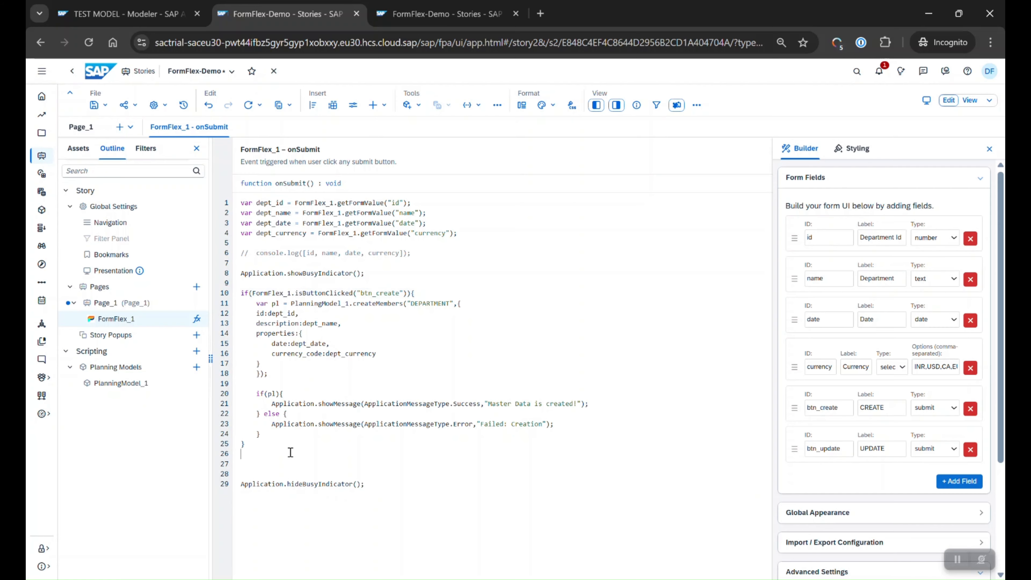
key("Return")
key("ctrl+v")
double_click(371, 464)
type("btn_")
type("update")
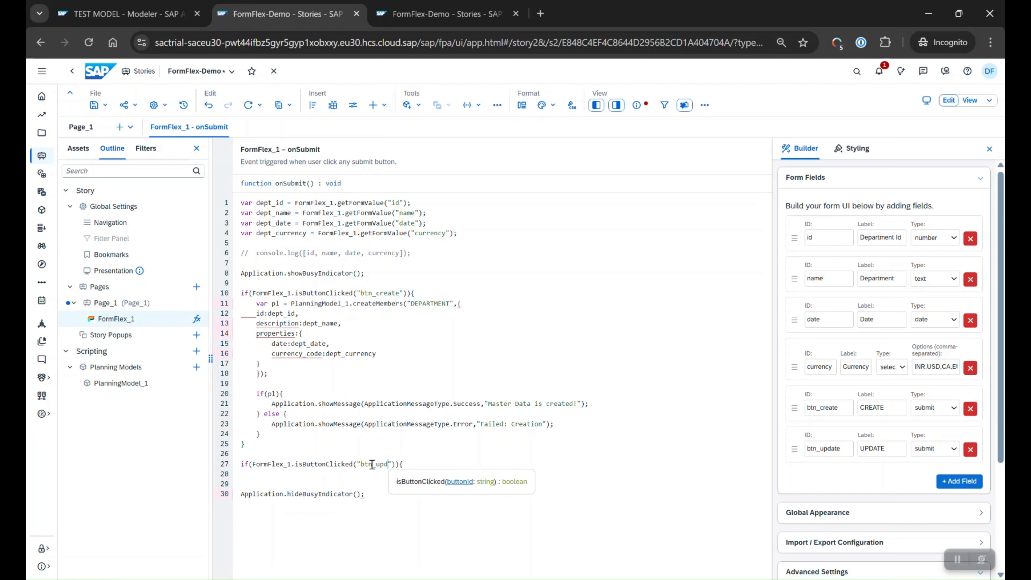
left_click(588, 469)
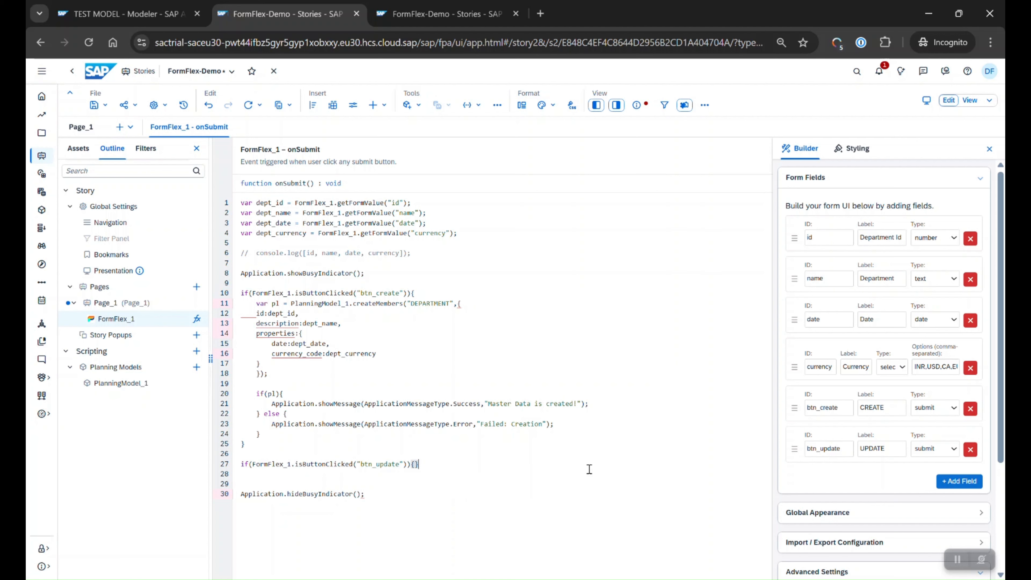
- Copy the whole body of the btn_create block into the btn_update block
key("Return")
left_click_drag(254, 304, 320, 435)
key("ctrl+c")
left_click(286, 472)
key("ctrl+v")
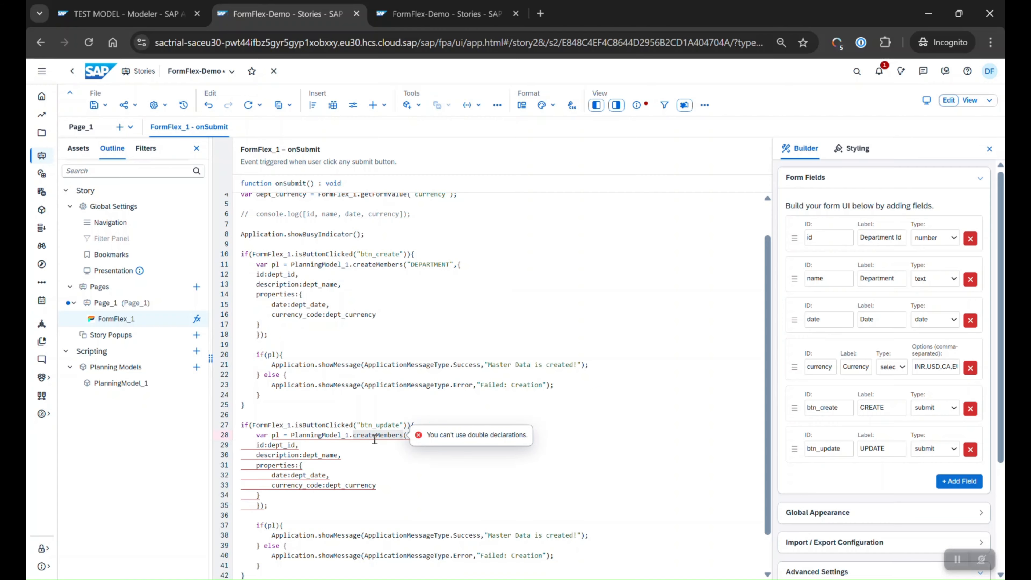
- In the btn_update block, replace createMembers with updateMembers and rename the variable to pl_update in both its declaration and the if check
double_click(374, 435)
type("updateMembers(")
key("BackSpace")
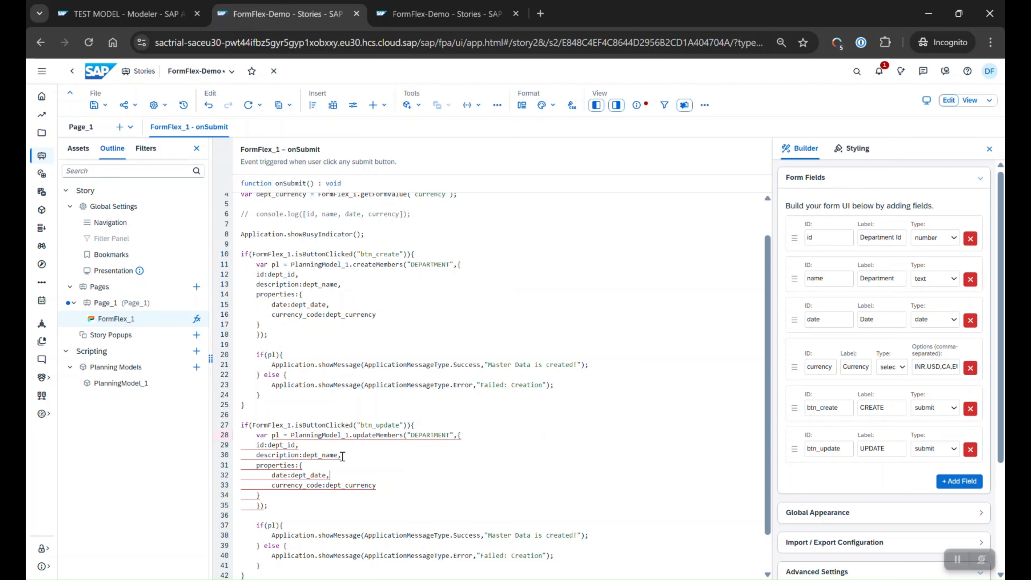
type("_update")
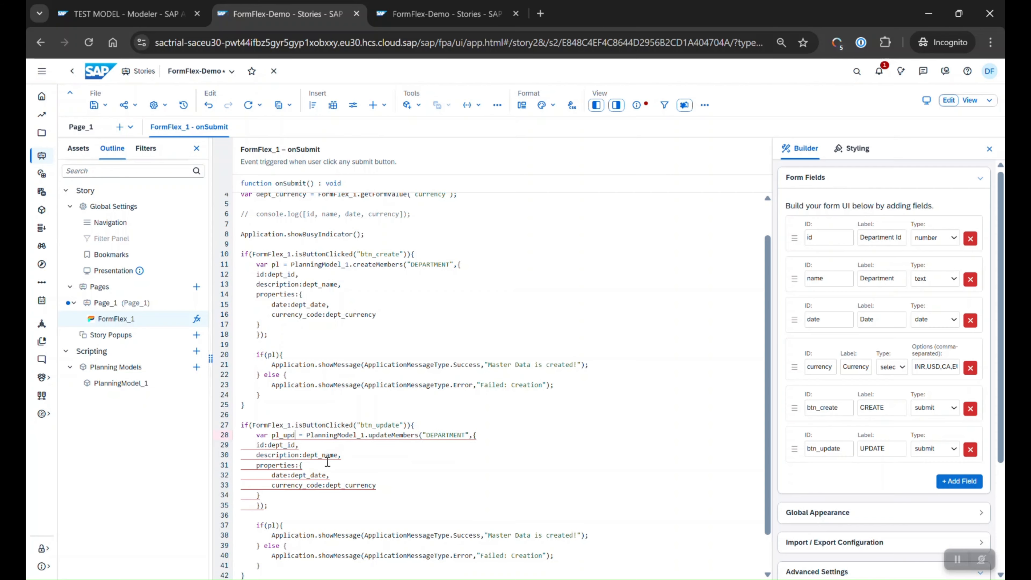
scroll(328, 454, "down", 1)
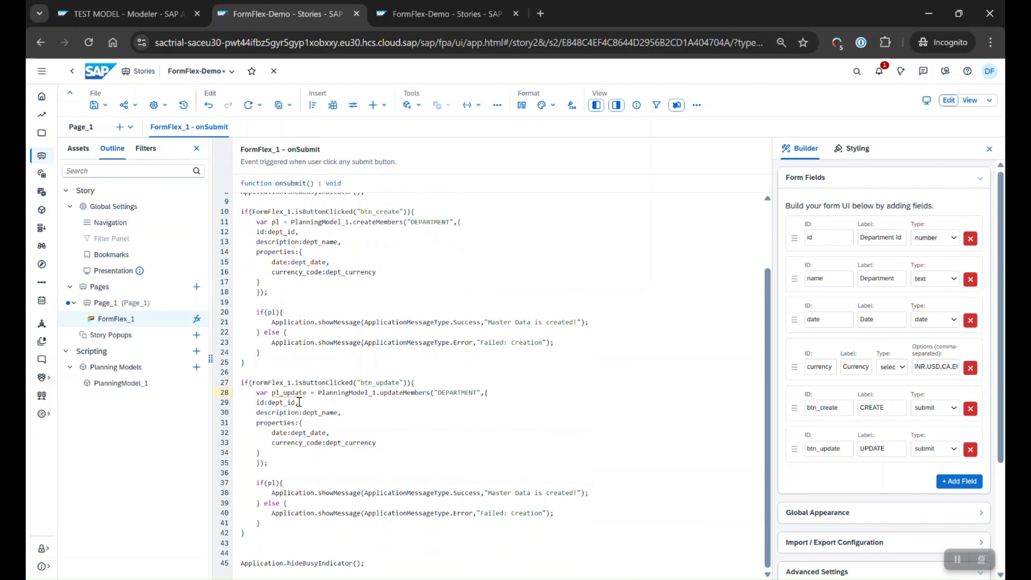
left_click(278, 483)
type("_update")
left_click(317, 465)
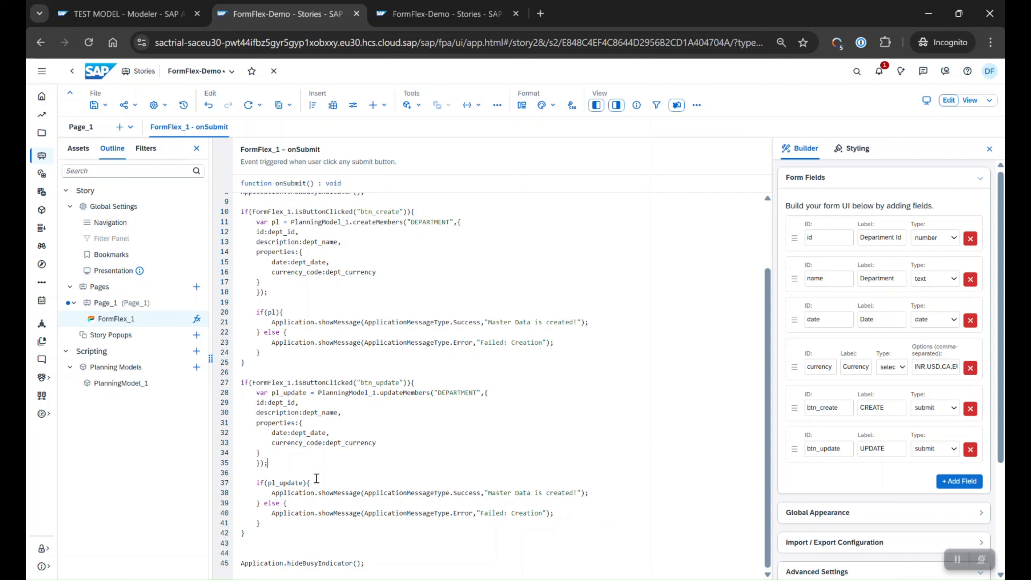
- Indent the member properties inside the updateMembers call and save the story
left_click_drag(269, 454, 320, 451)
key("Tab")
left_click(349, 442)
left_click(326, 493)
left_click(104, 104)
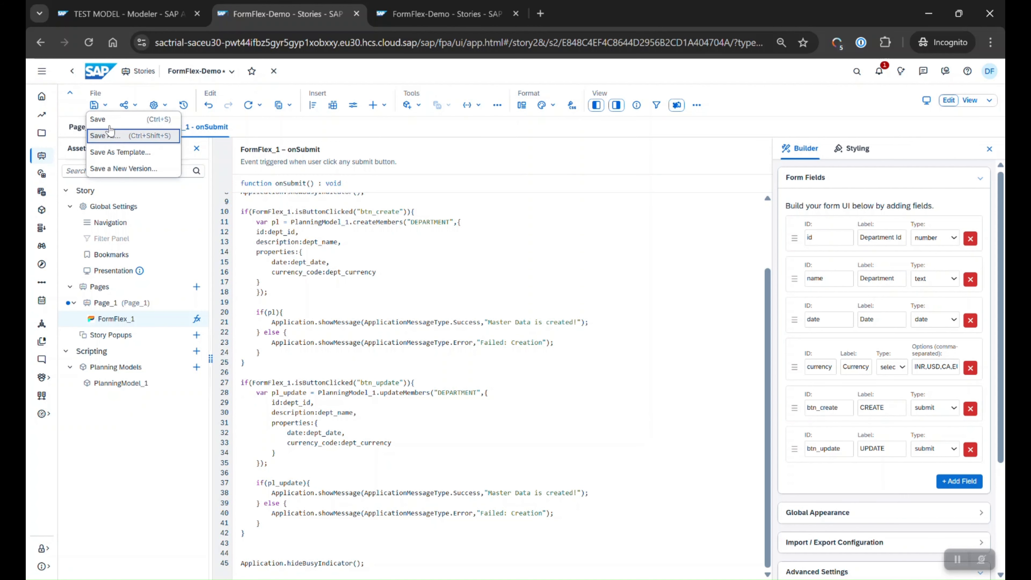
left_click(102, 131)
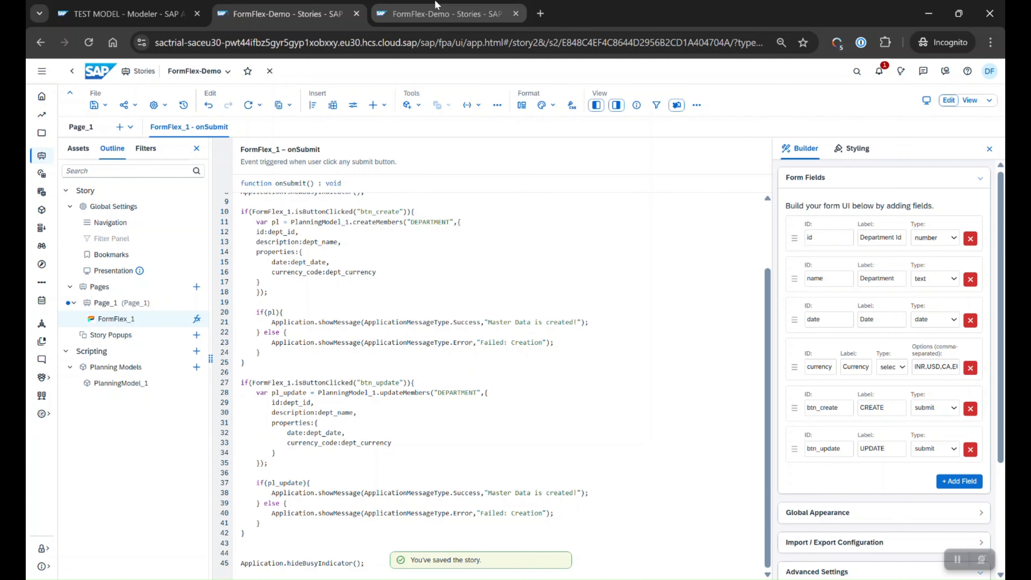
- Reload the FormFlex-Demo story in view mode and enter Department Id 102 and Department SECURITY in the form
left_click(433, 4)
left_click(80, 45)
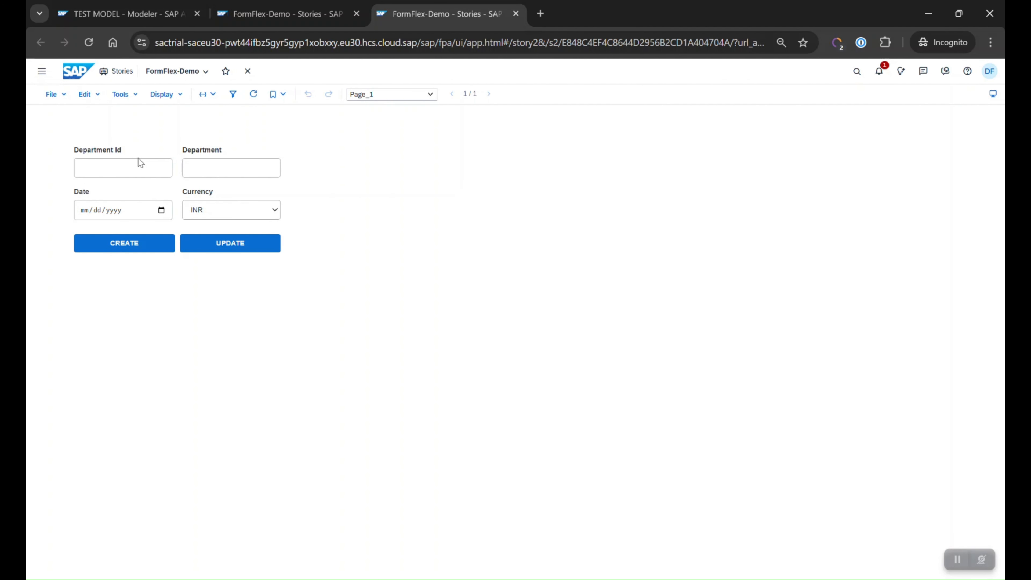
left_click(138, 169)
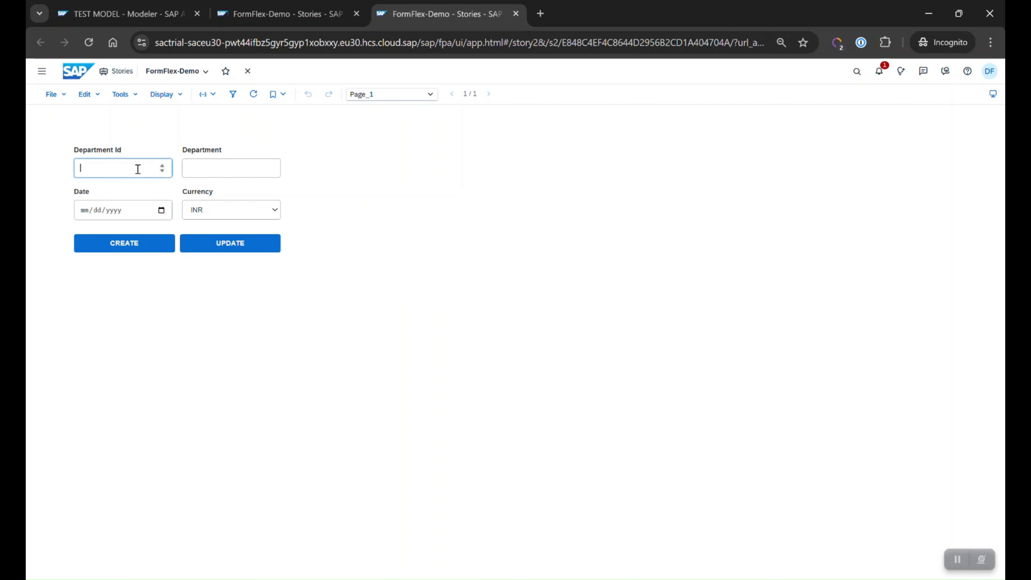
left_click(210, 176)
type("SECU")
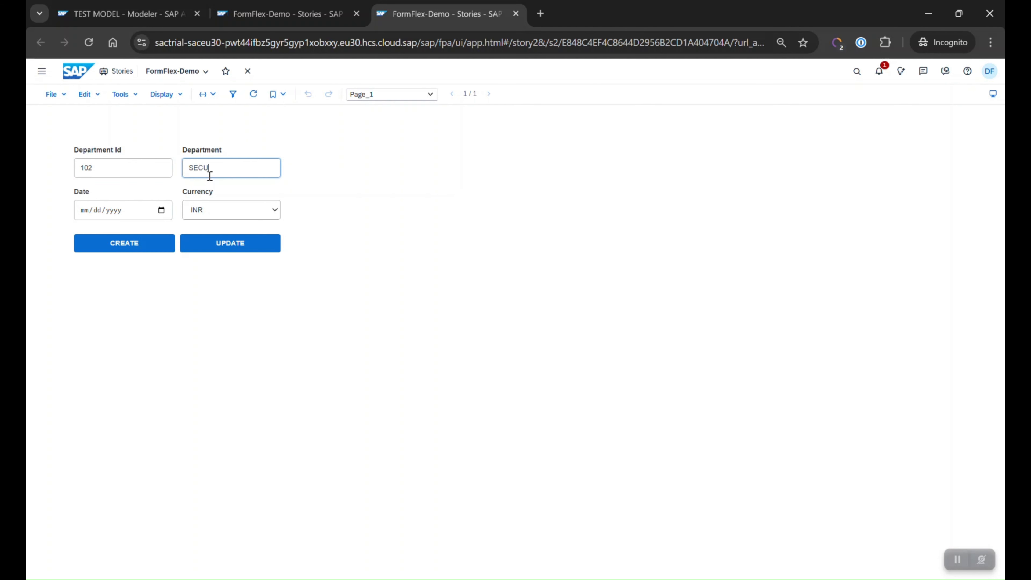
type("ROTY")
- Set the form's date to 02/27/2026 and currency to CA, and submit it with CREATE
left_click(157, 214)
left_click(160, 211)
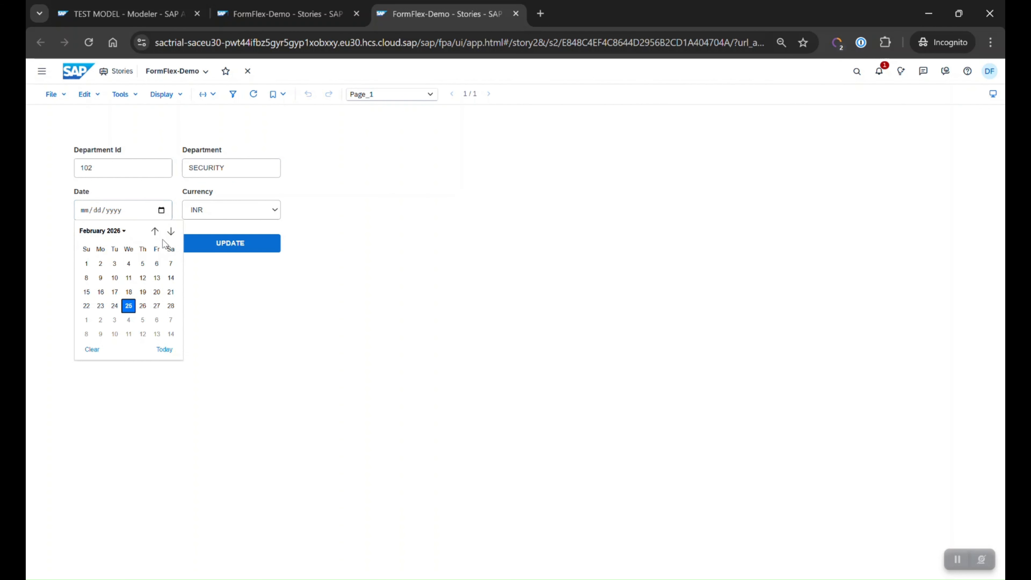
left_click(156, 306)
left_click(248, 214)
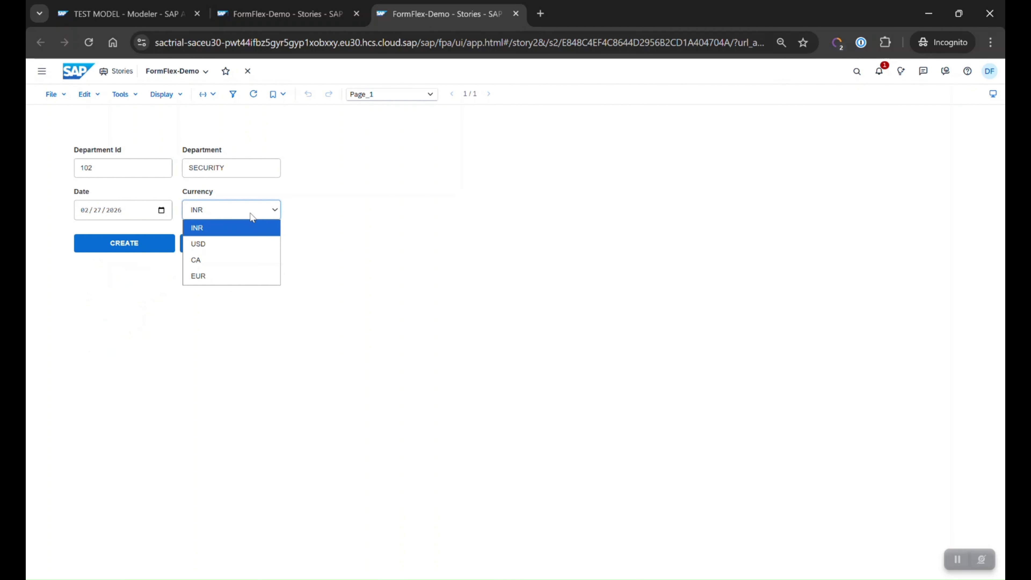
left_click(244, 259)
left_click(125, 243)
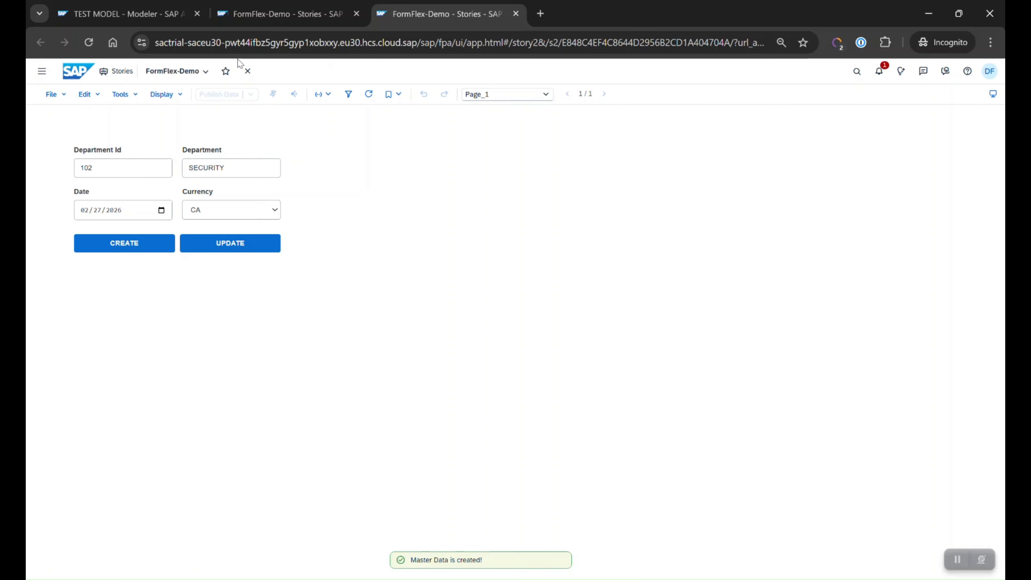
- Reload the DEPARTMENT dimension of TEST MODEL and check its members for the newly created department 102
left_click(153, 22)
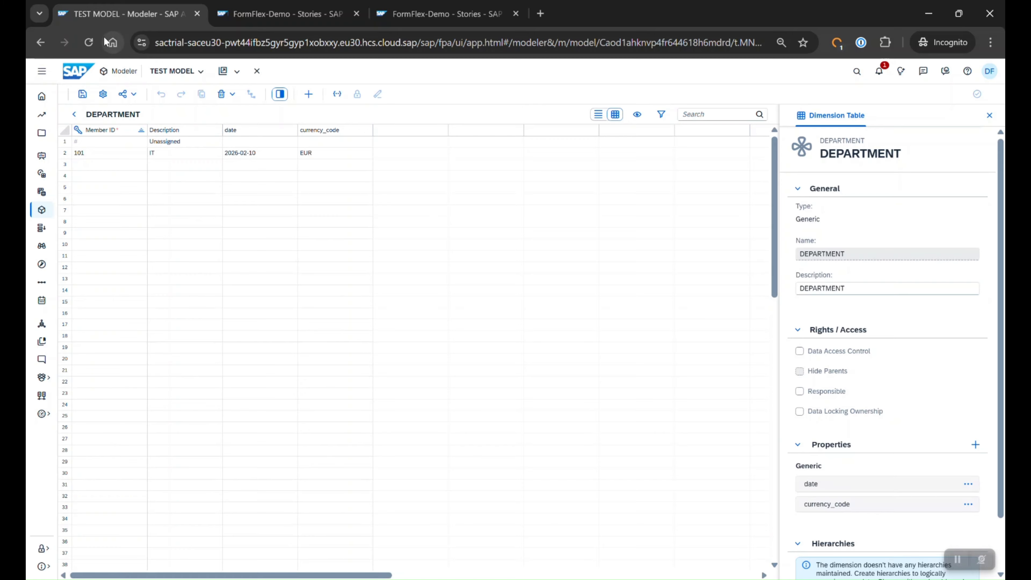
left_click(89, 42)
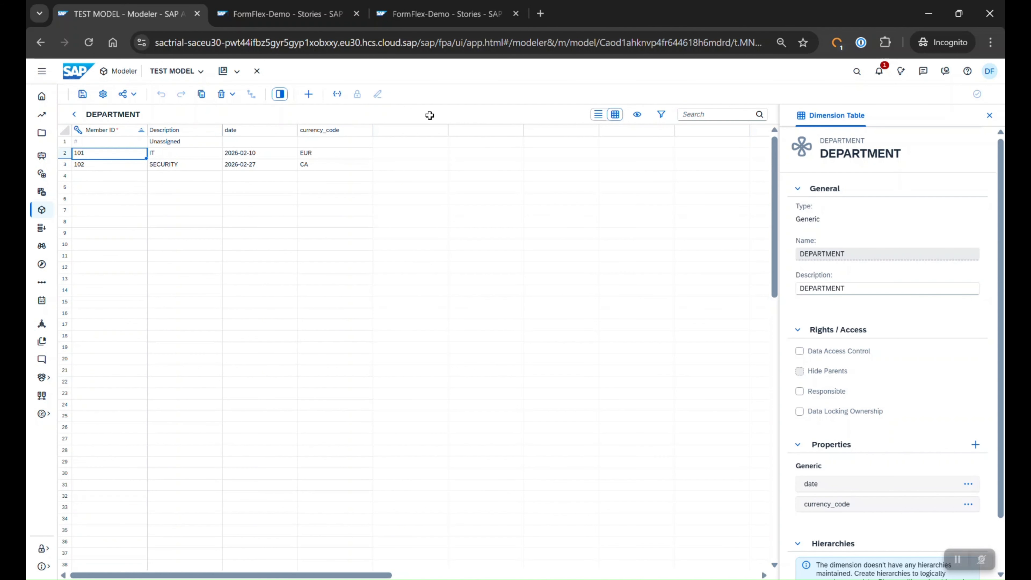
left_click(284, 14)
- In the story's form in view mode, set Department Id to 101 and Department to UI Developer
left_click(430, 13)
left_click(117, 169)
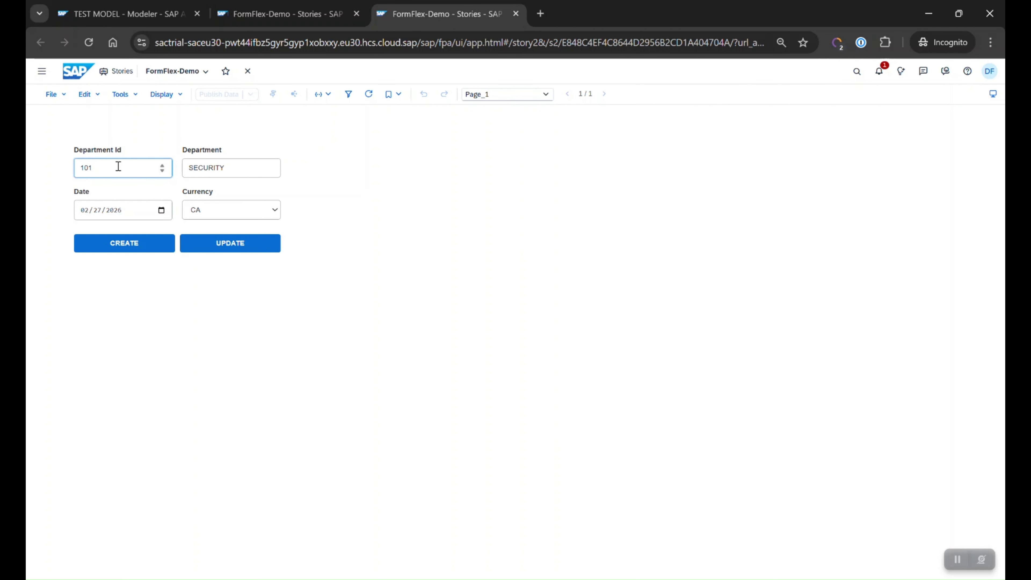
double_click(92, 168)
key("Tab")
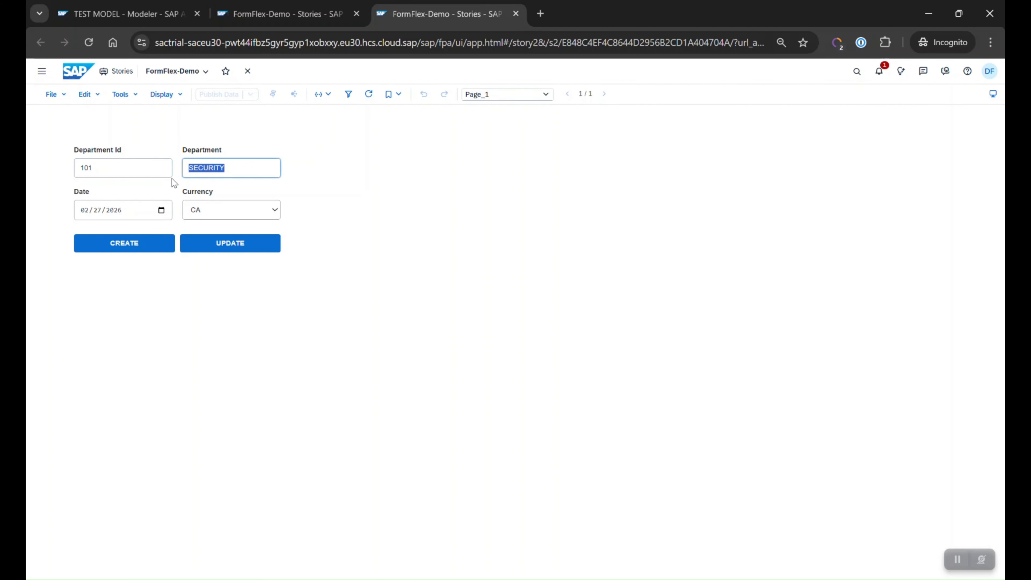
type("UI Develp")
key("BackSpace")
type("oper")
- Set the form's date to 07/13/2028 and currency to USD, and submit it with UPDATE
left_click(161, 210)
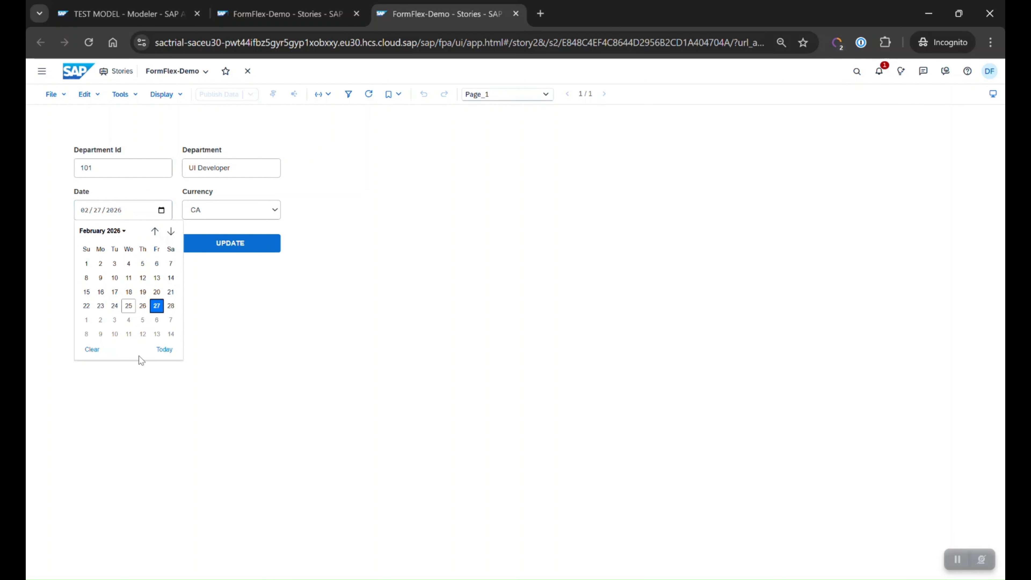
left_click(102, 231)
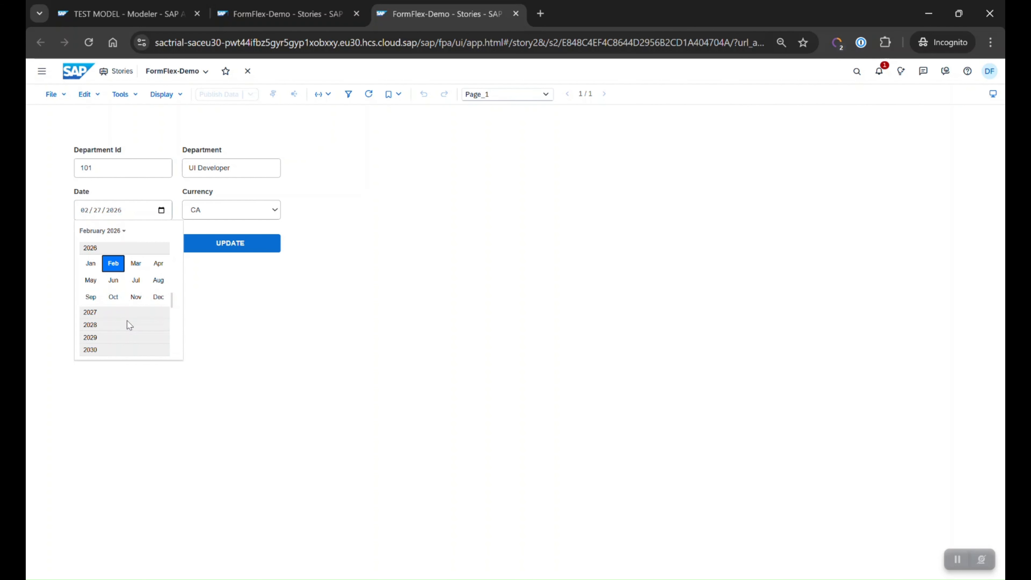
left_click(127, 321)
left_click(135, 276)
left_click(142, 292)
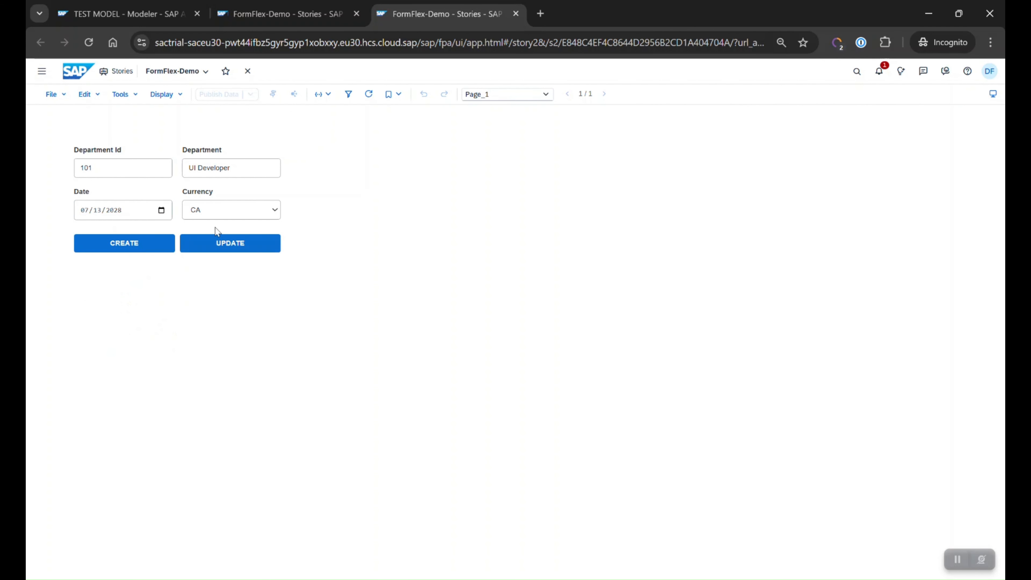
left_click(259, 211)
left_click(209, 243)
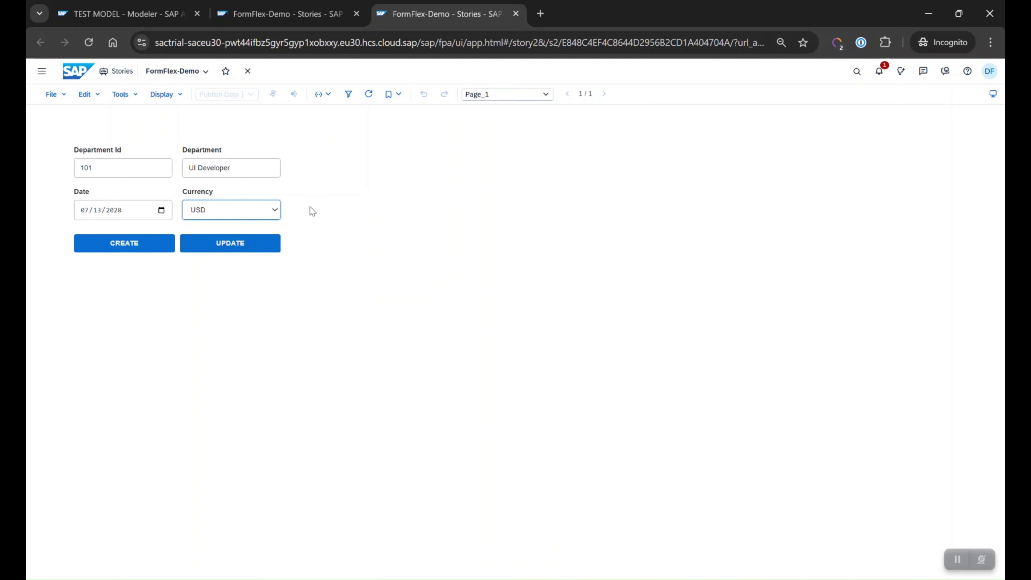
left_click(251, 243)
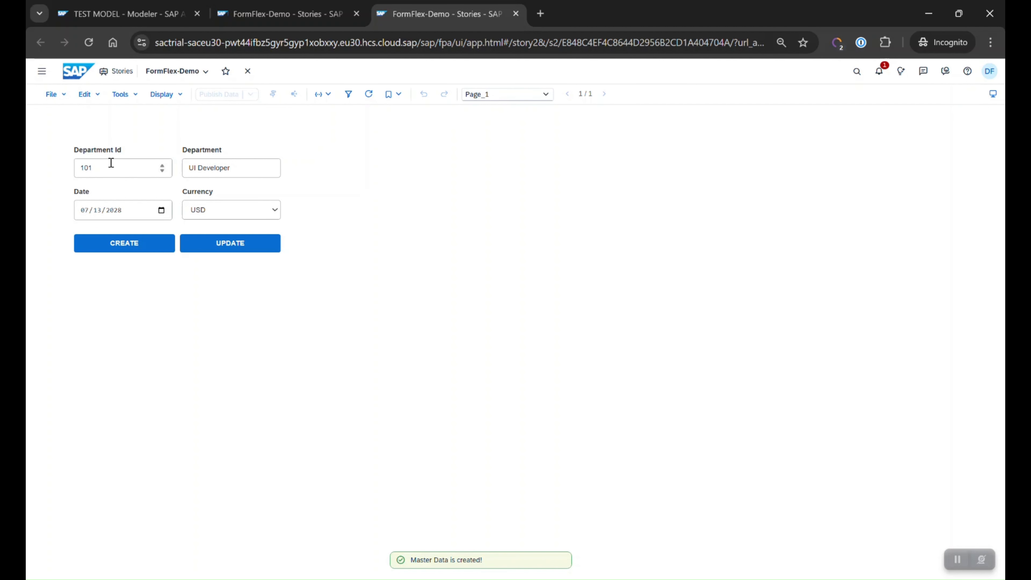
- Reload the DEPARTMENT dimension of TEST MODEL and compare member 101's description, date and currency code with the submitted values
double_click(90, 167)
left_click(122, 13)
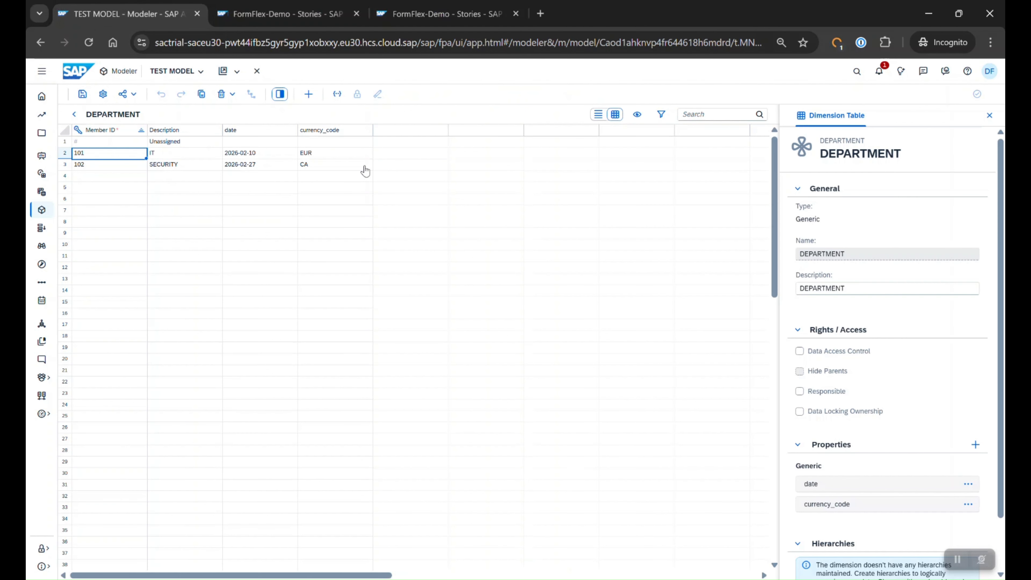
left_click(339, 175)
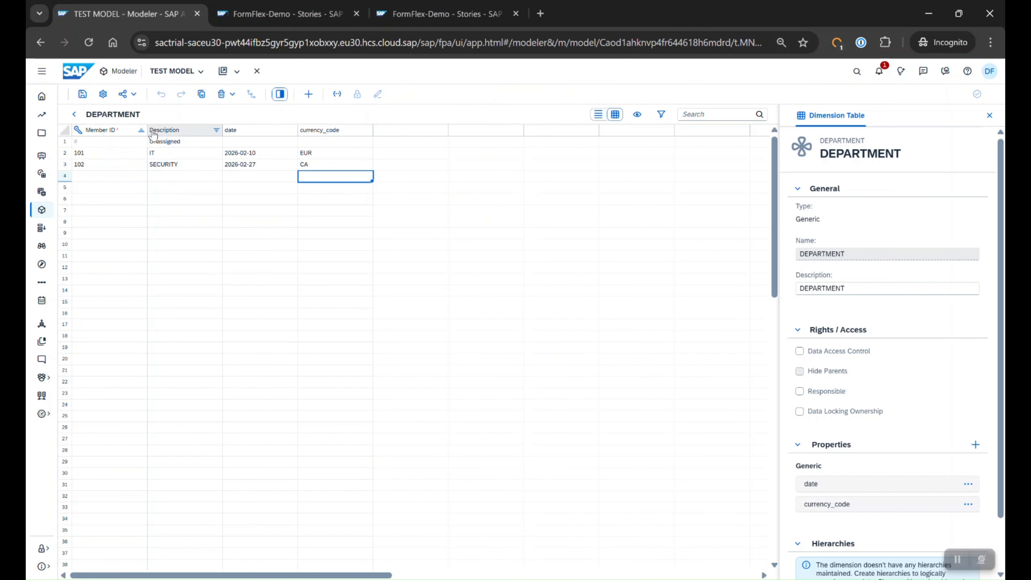
left_click(96, 72)
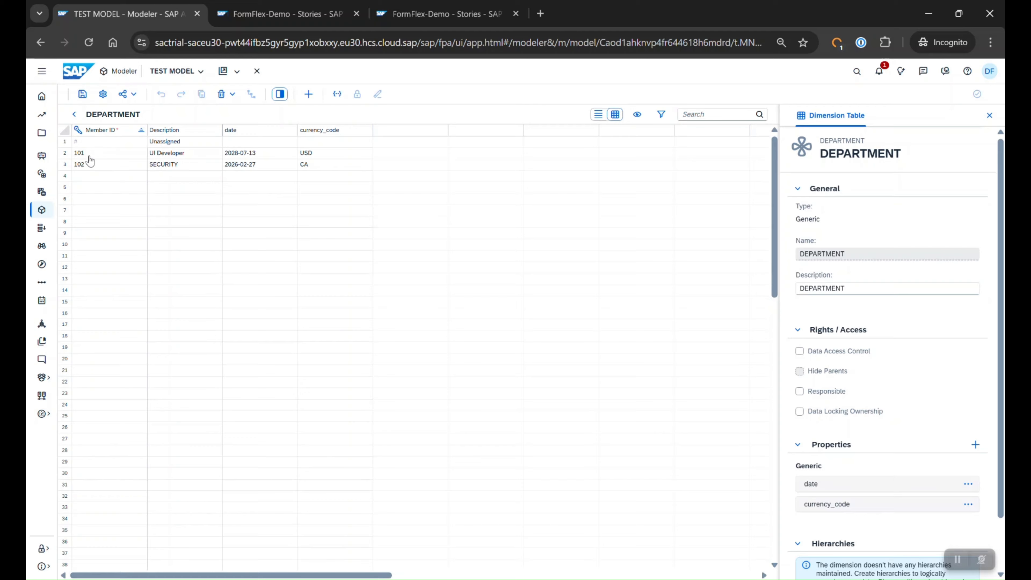
left_click(89, 154)
left_click_drag(167, 153, 316, 154)
- Return to the story's onSubmit script and review the btn_create and btn_update blocks
left_click(310, 8)
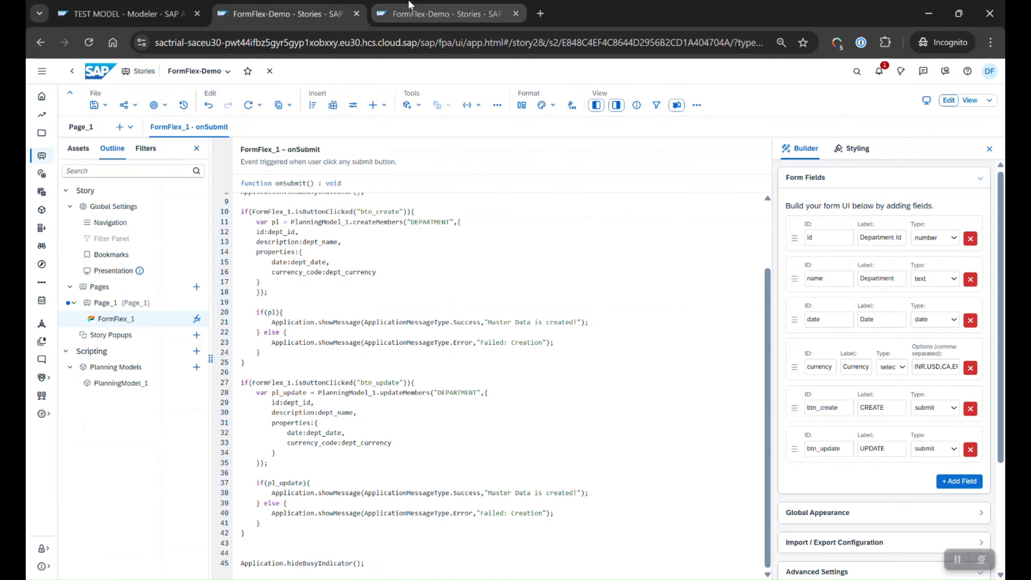
left_click(438, 13)
left_click(299, 13)
scroll(529, 341, "up", 1)
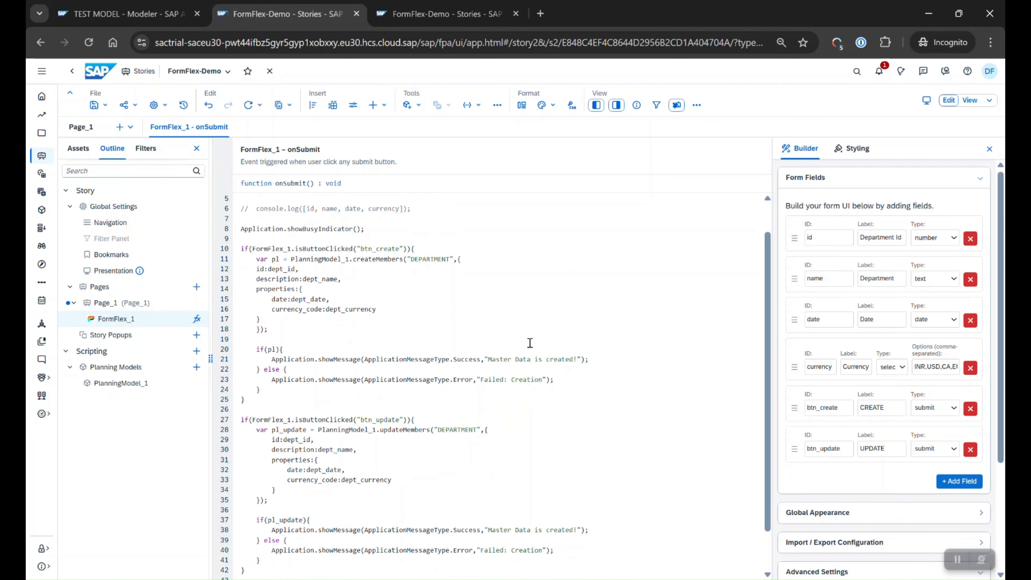
- Return from the onSubmit script to Page_1 and review FormFlex_1's form fields and the field types available for btn_create
scroll(513, 373, "down", 1)
scroll(513, 373, "up", 3)
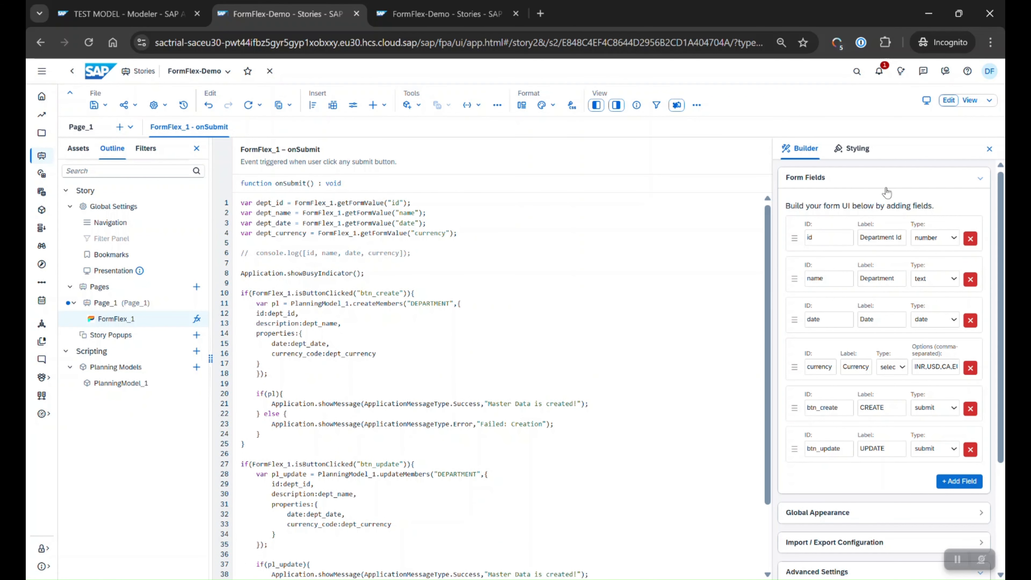
left_click(885, 178)
left_click(83, 128)
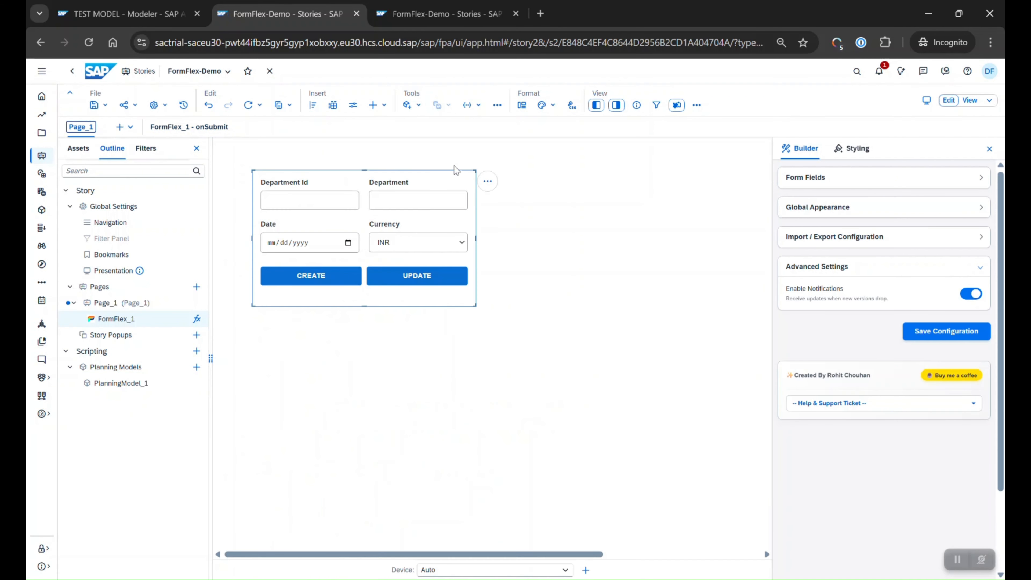
left_click(851, 186)
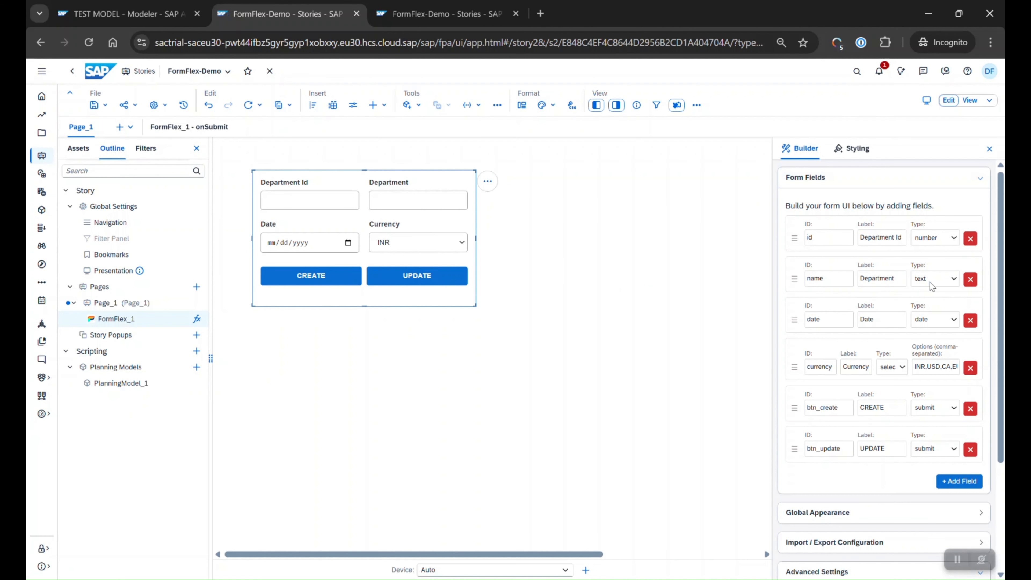
left_click(938, 409)
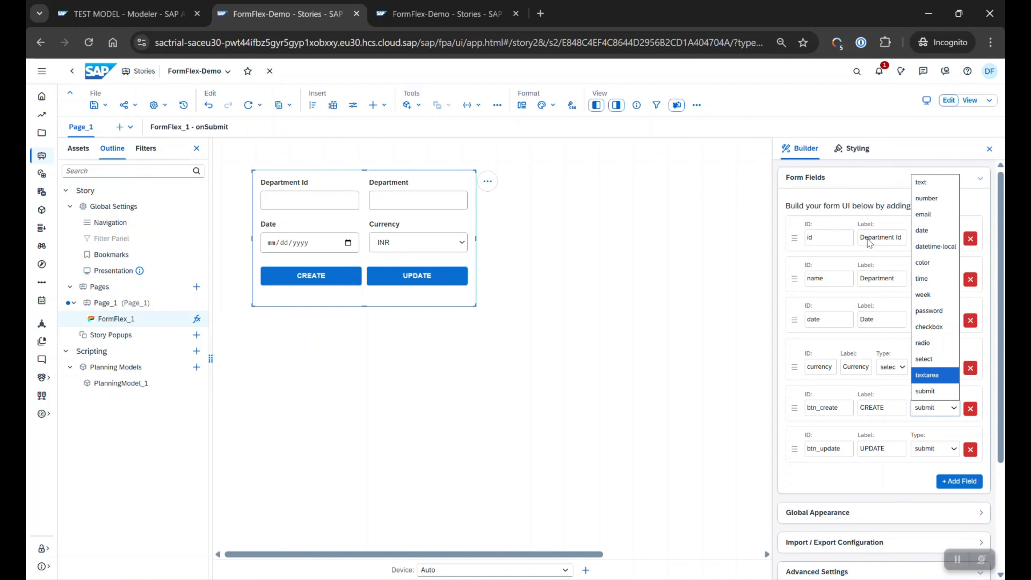
left_click(870, 181)
- Review FormFlex_1's Global Appearance settings and its Import / Export Configuration options
left_click(870, 209)
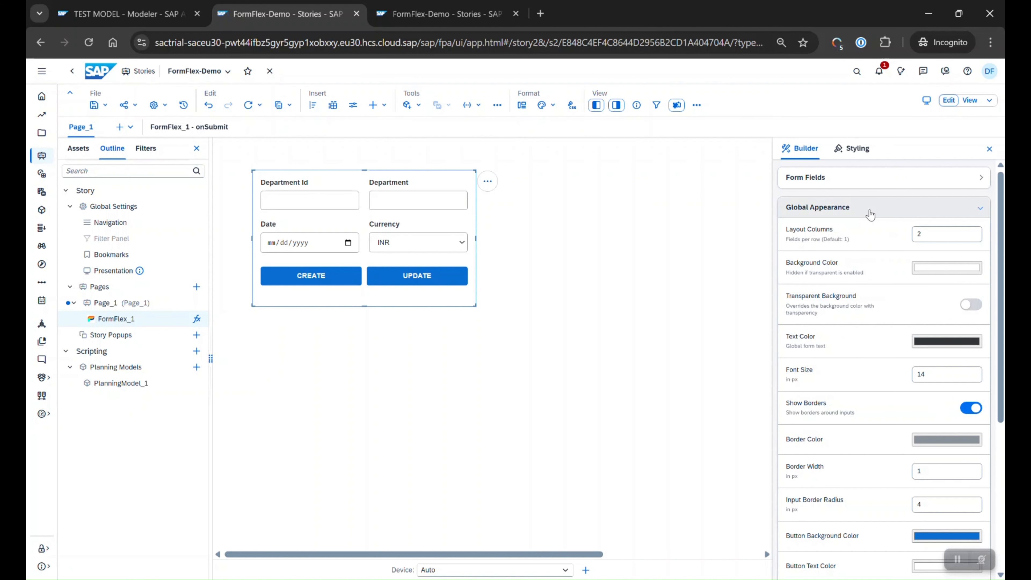
left_click(869, 209)
left_click(857, 238)
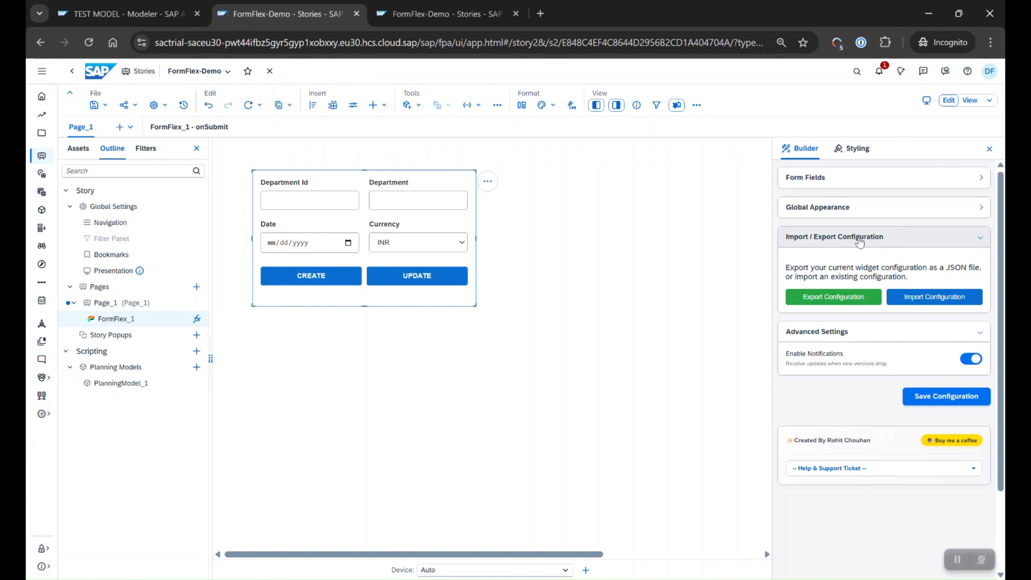
left_click(859, 240)
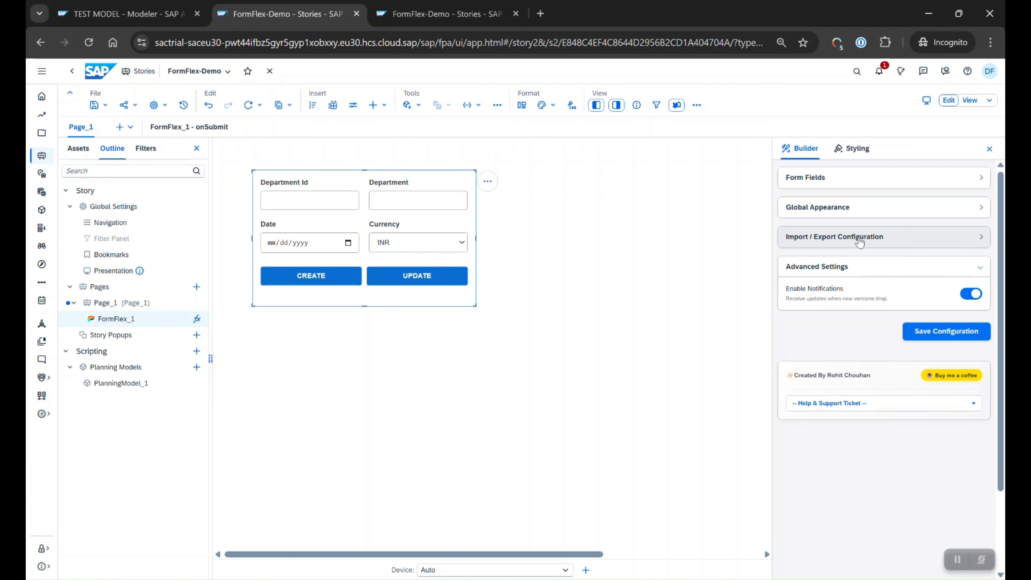